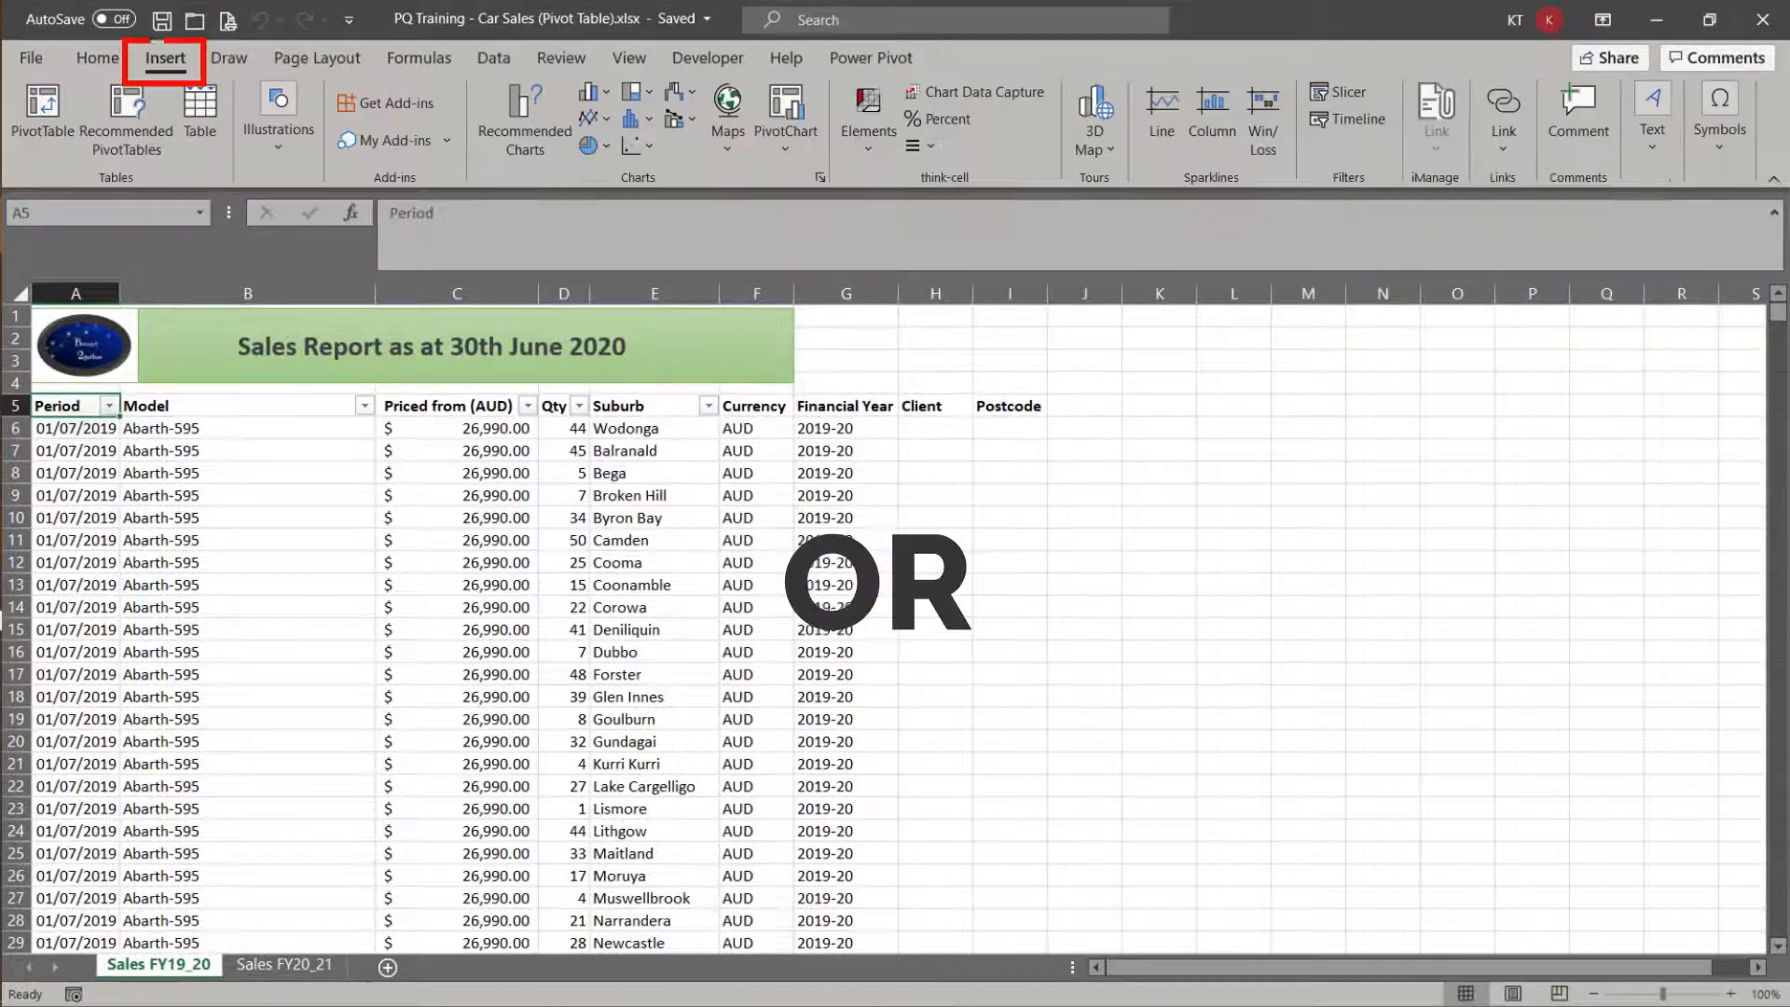
Step: Insert a PivotTable on a new worksheet from the 'Sales FY19_20' range $A$5:$I$493594
{"action": "key", "text": "alt+n"}
{"action": "key", "text": "v"}
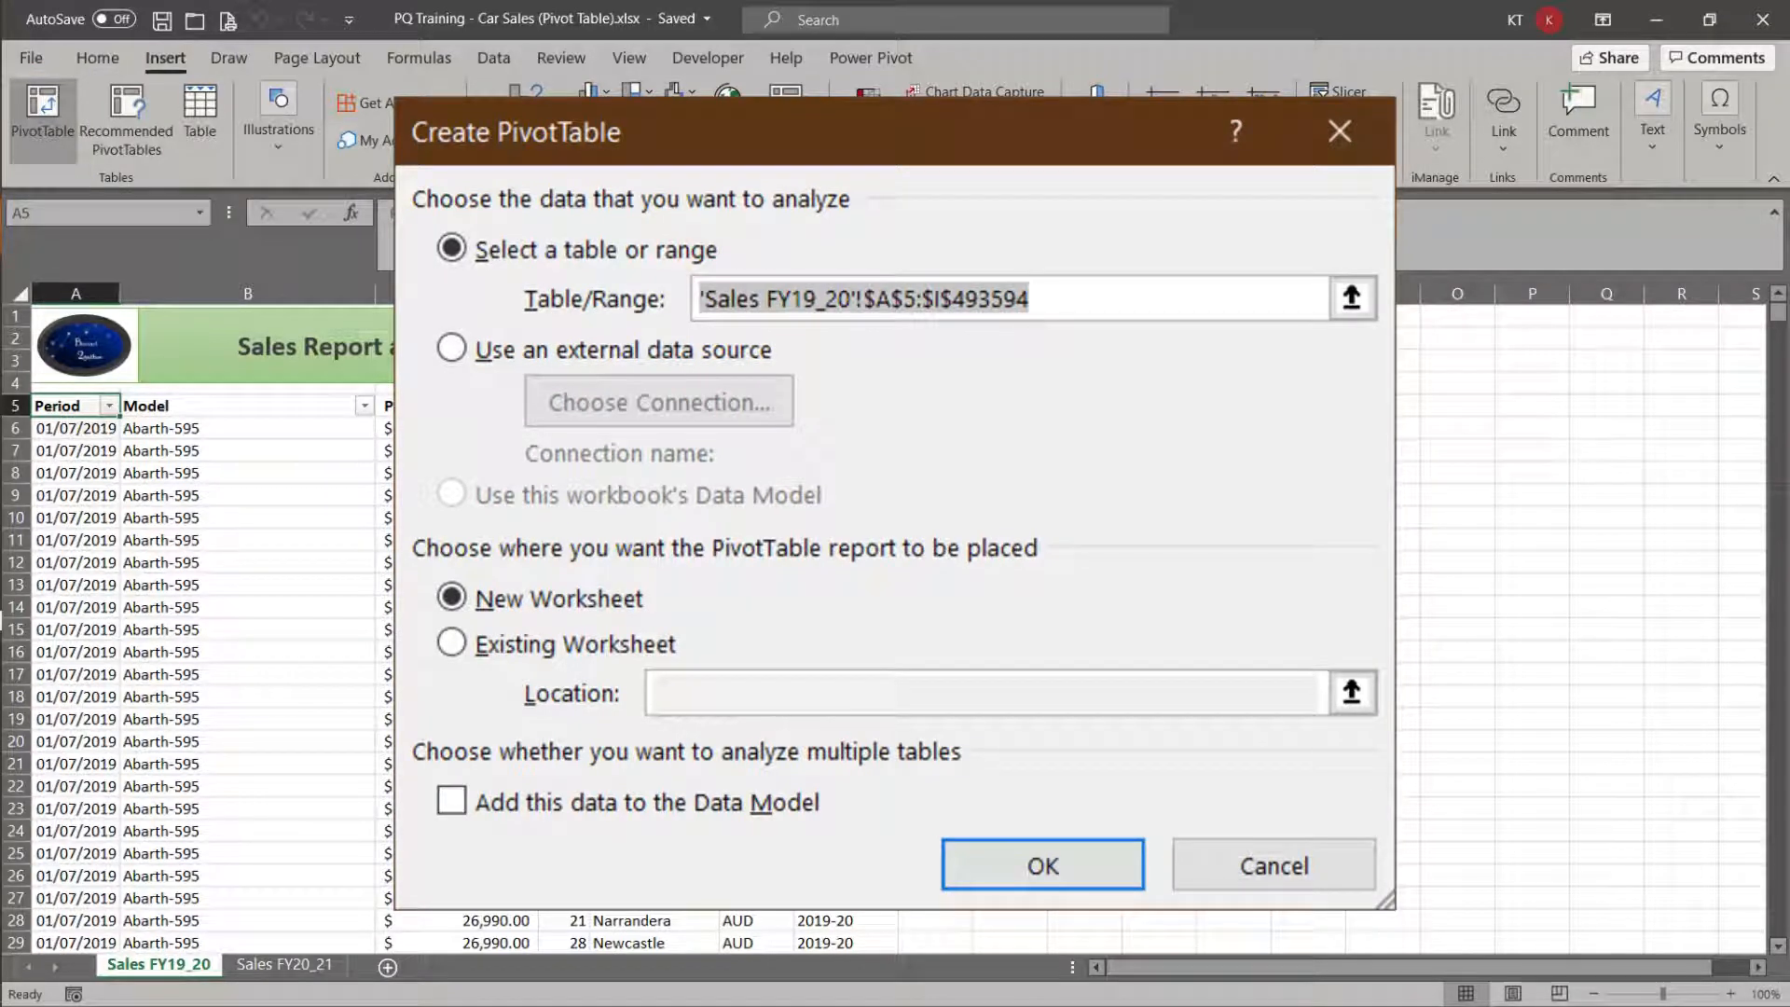
{"action": "key", "text": "Return"}
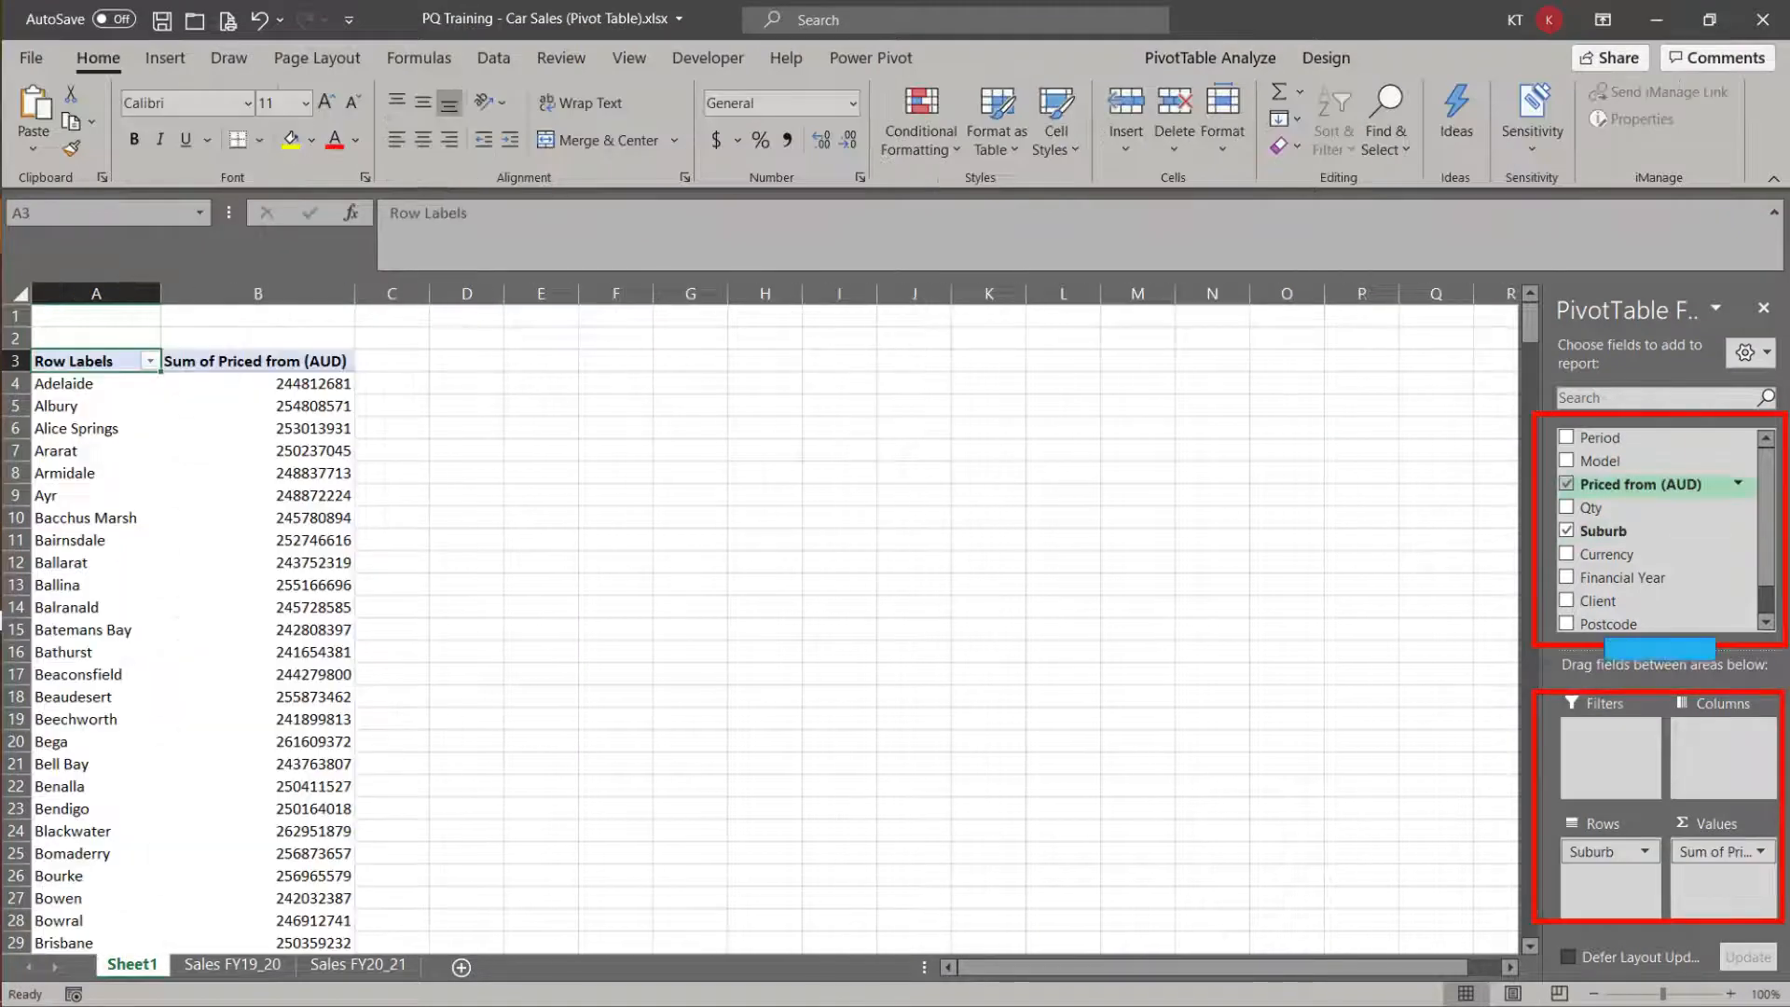
Step: Add the Model field to the PivotTable rows and move Suburb down so it sits below Model
{"action": "left_click", "coordinate": [1566, 461]}
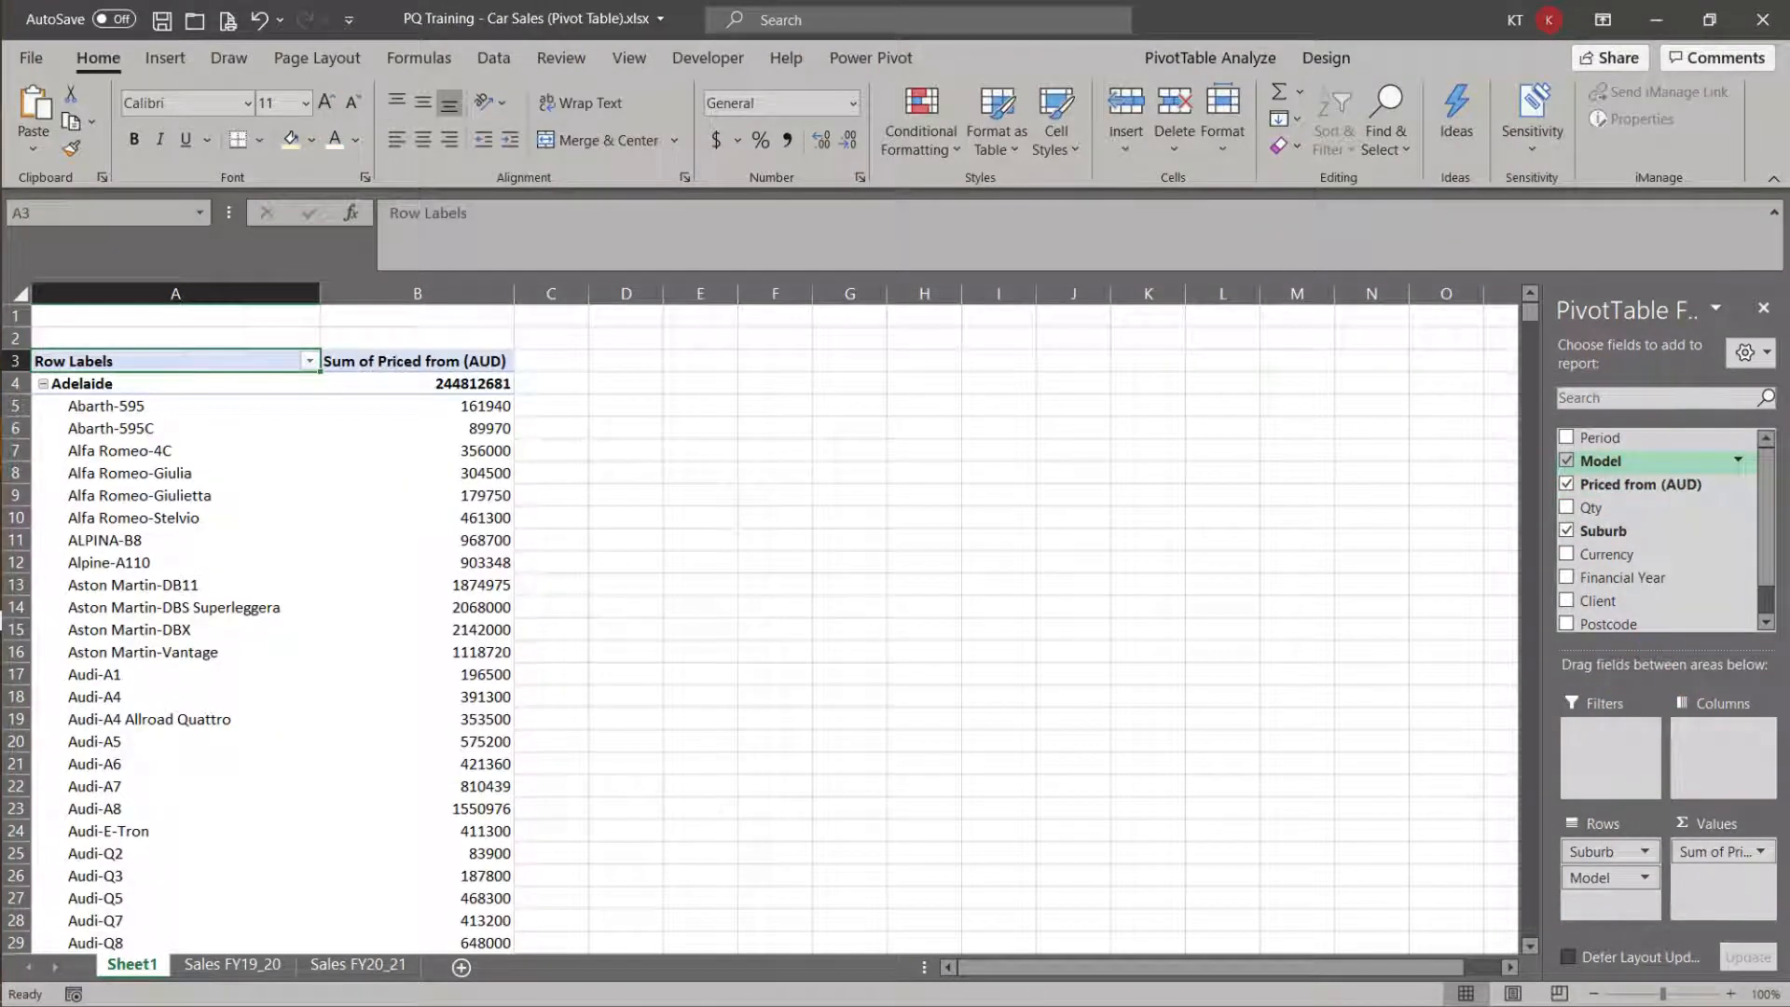
{"action": "left_click", "coordinate": [1604, 852]}
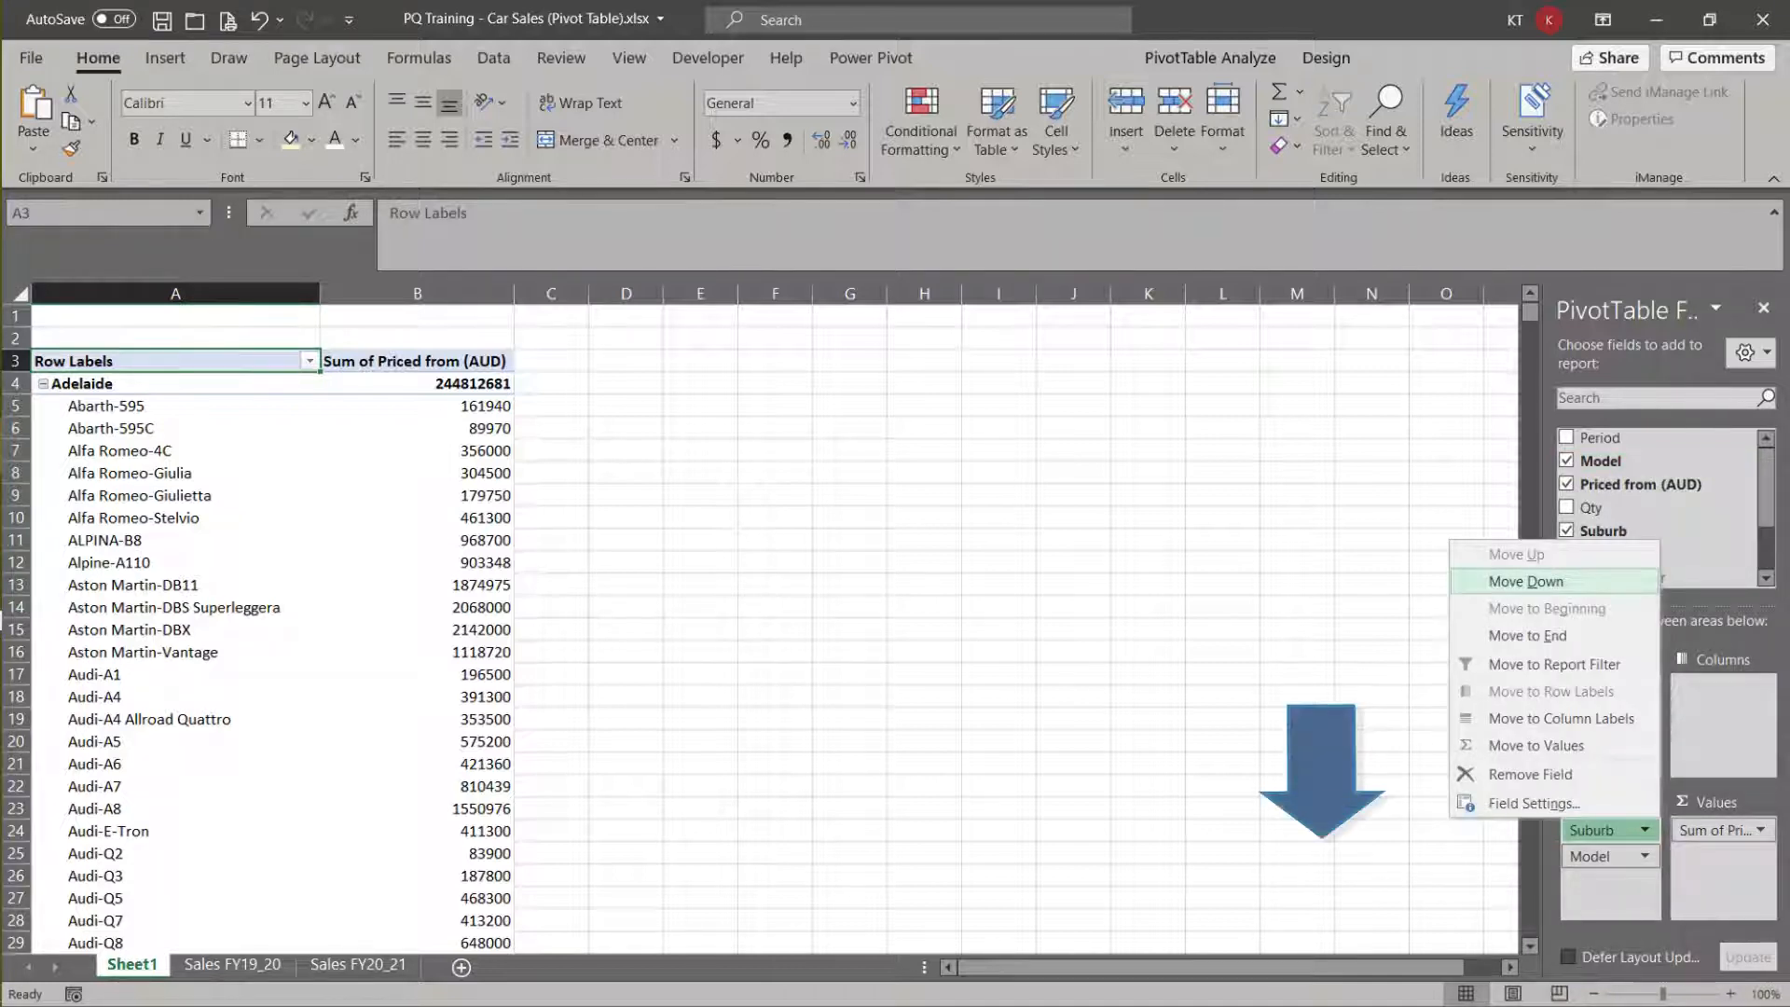
{"action": "left_click", "coordinate": [1526, 581]}
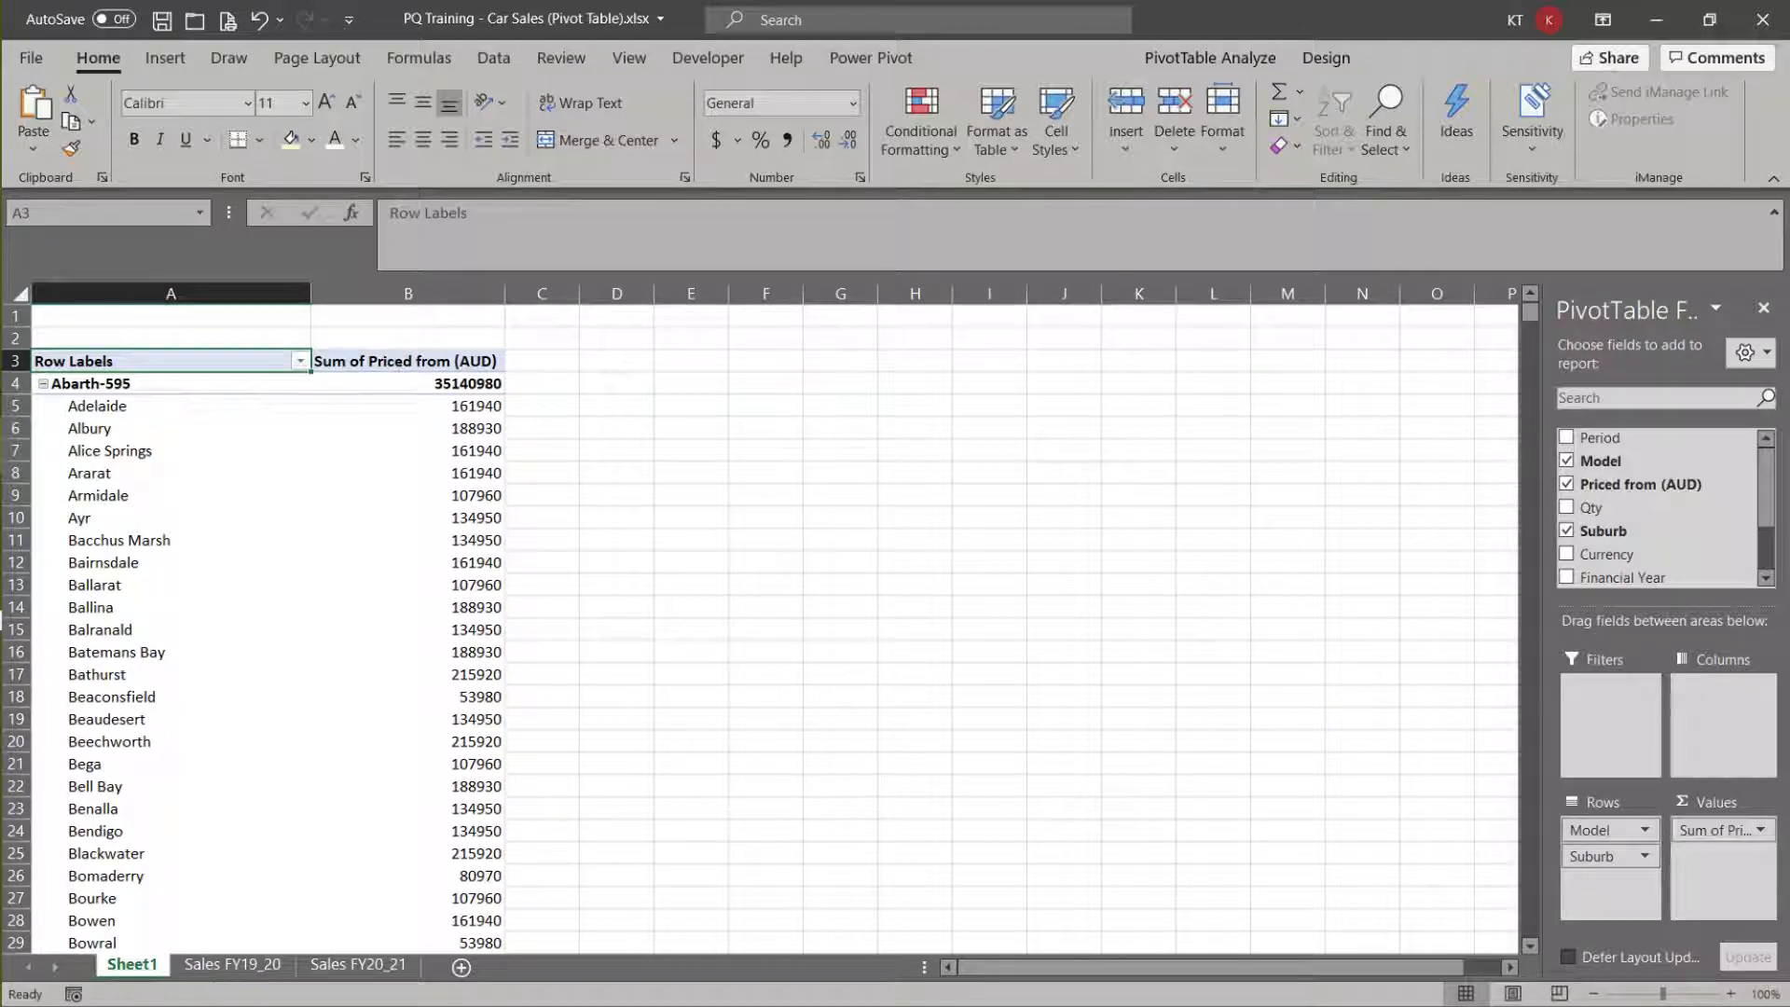
Step: Move the Suburb field from Rows to Filters and place the Period field in Columns
{"action": "left_click_drag", "start_coordinate": [1611, 856], "coordinate": [1586, 731]}
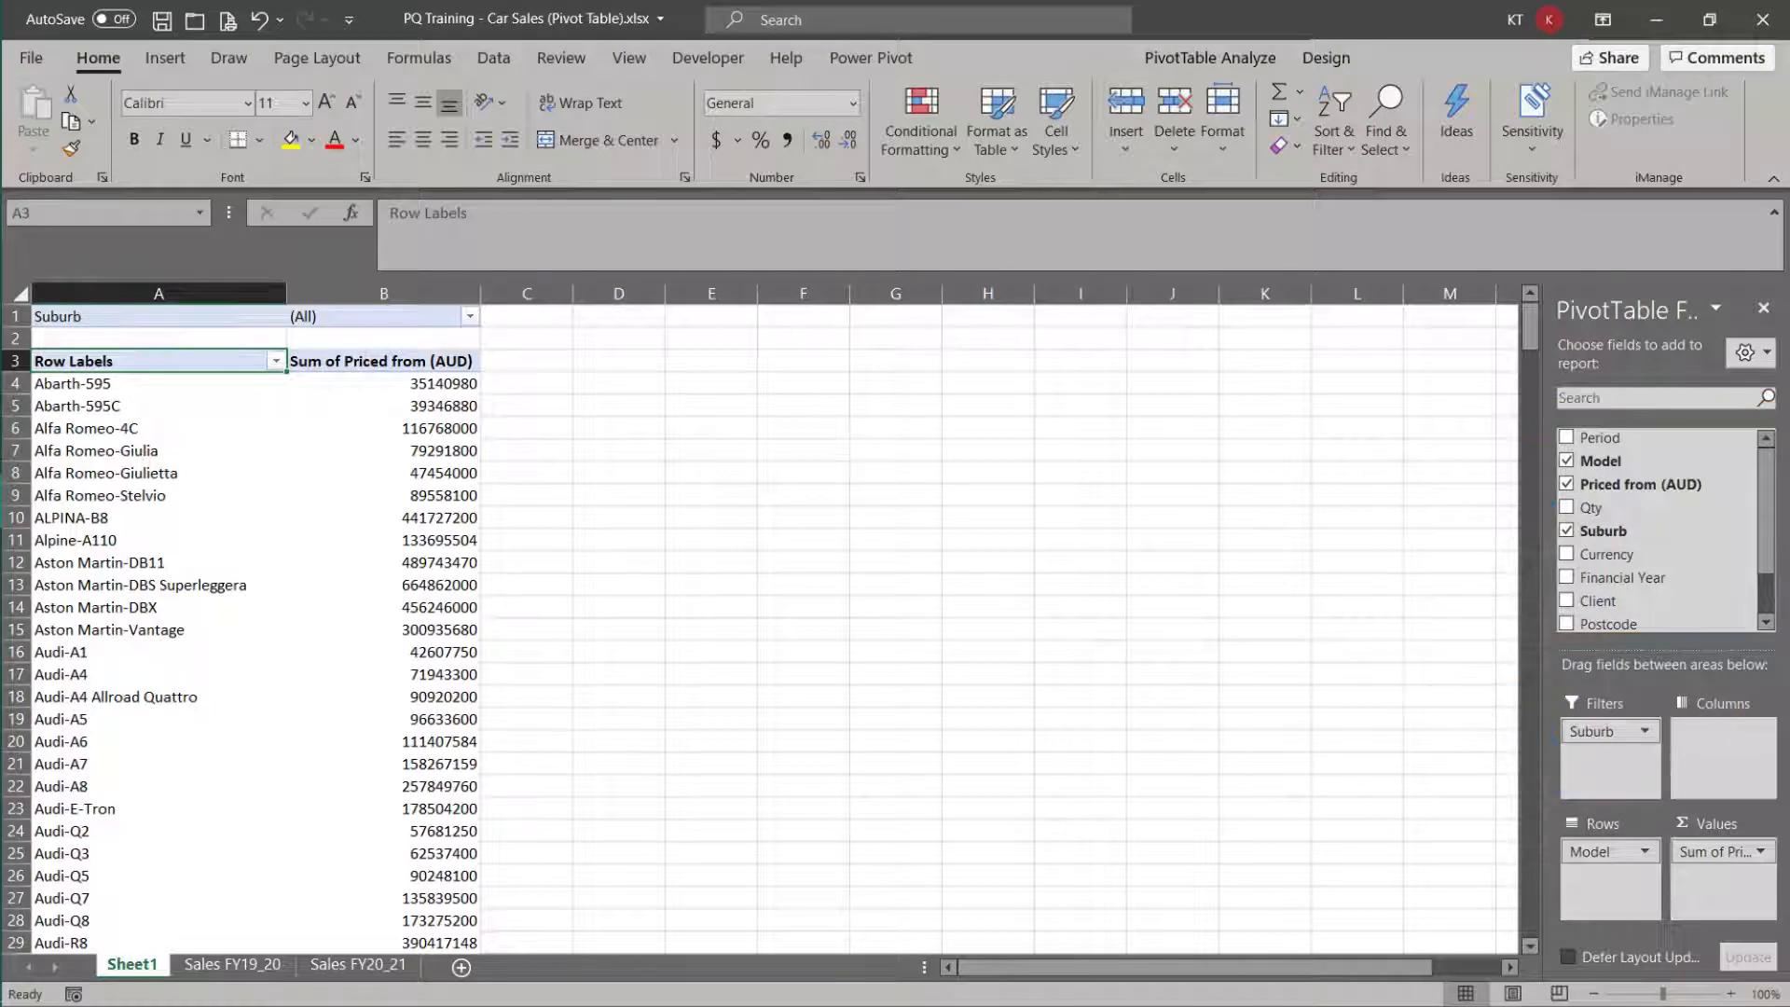
{"action": "mouse_move", "coordinate": [1600, 437]}
{"action": "left_mouse_down"}
{"action": "mouse_move", "coordinate": [1506, 457]}
{"action": "mouse_move", "coordinate": [1324, 627]}
{"action": "mouse_move", "coordinate": [1721, 699]}
{"action": "left_mouse_up"}
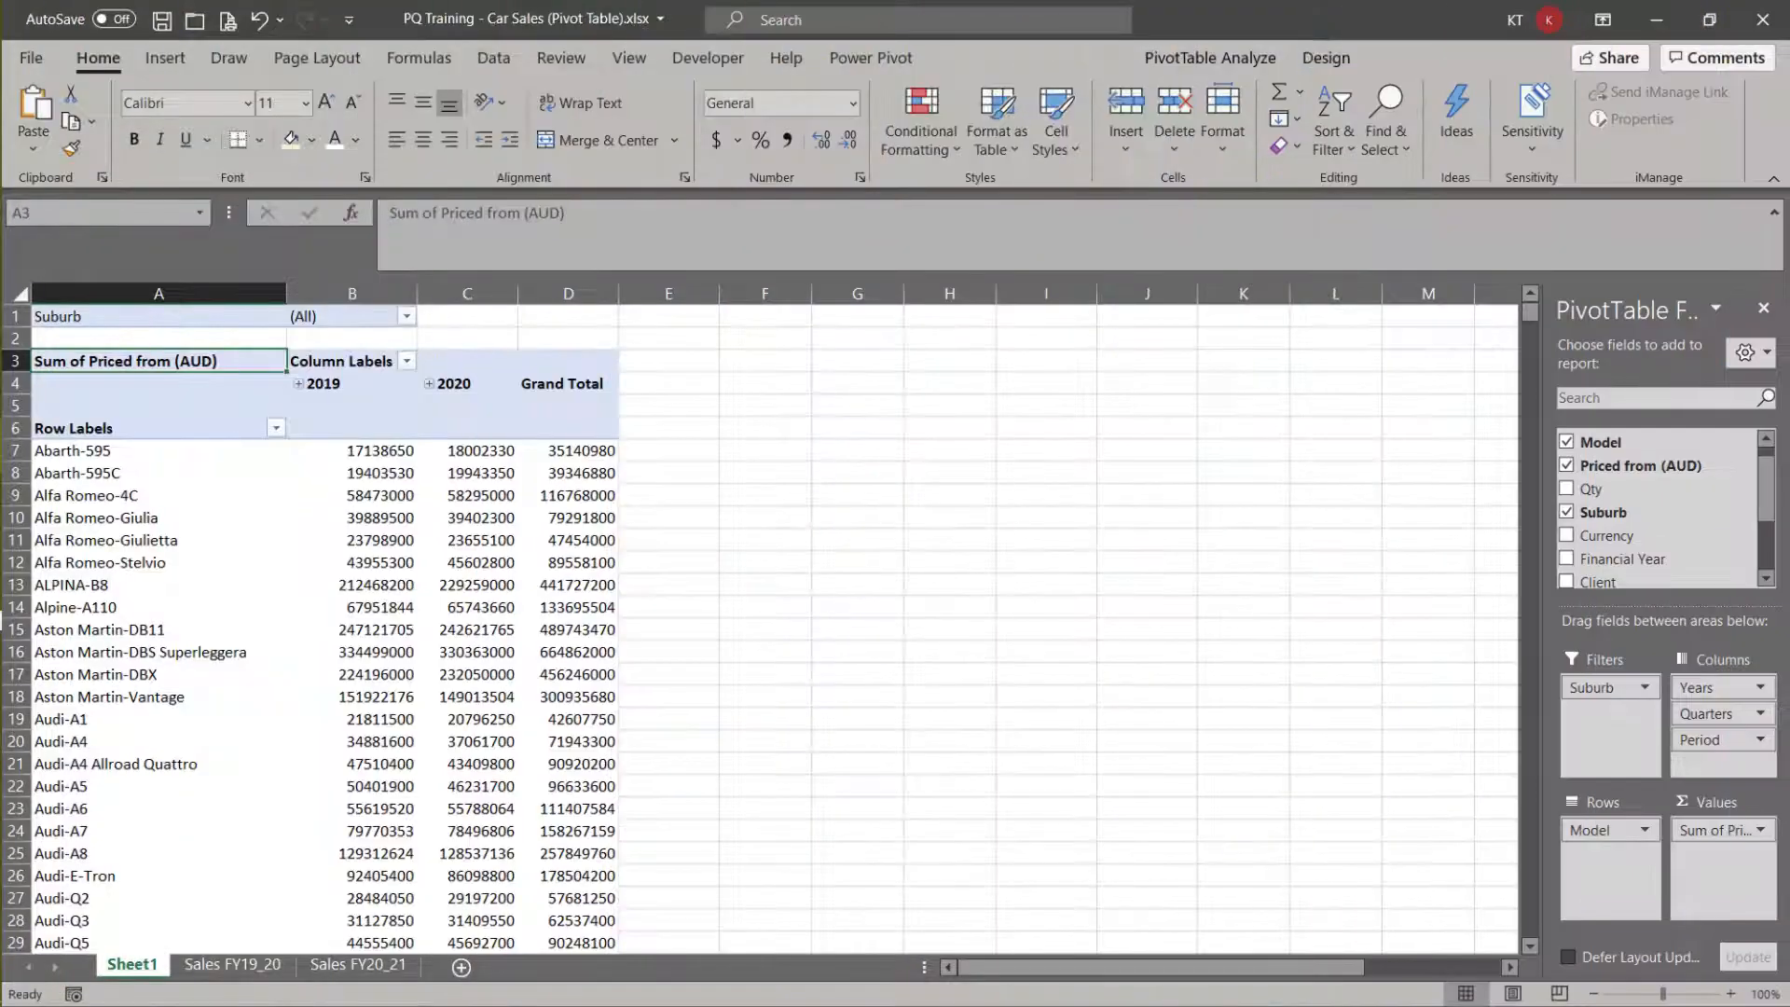
Step: Expand and collapse the 2019 column group, and do the same for the entire Years field
{"action": "left_click", "coordinate": [296, 384]}
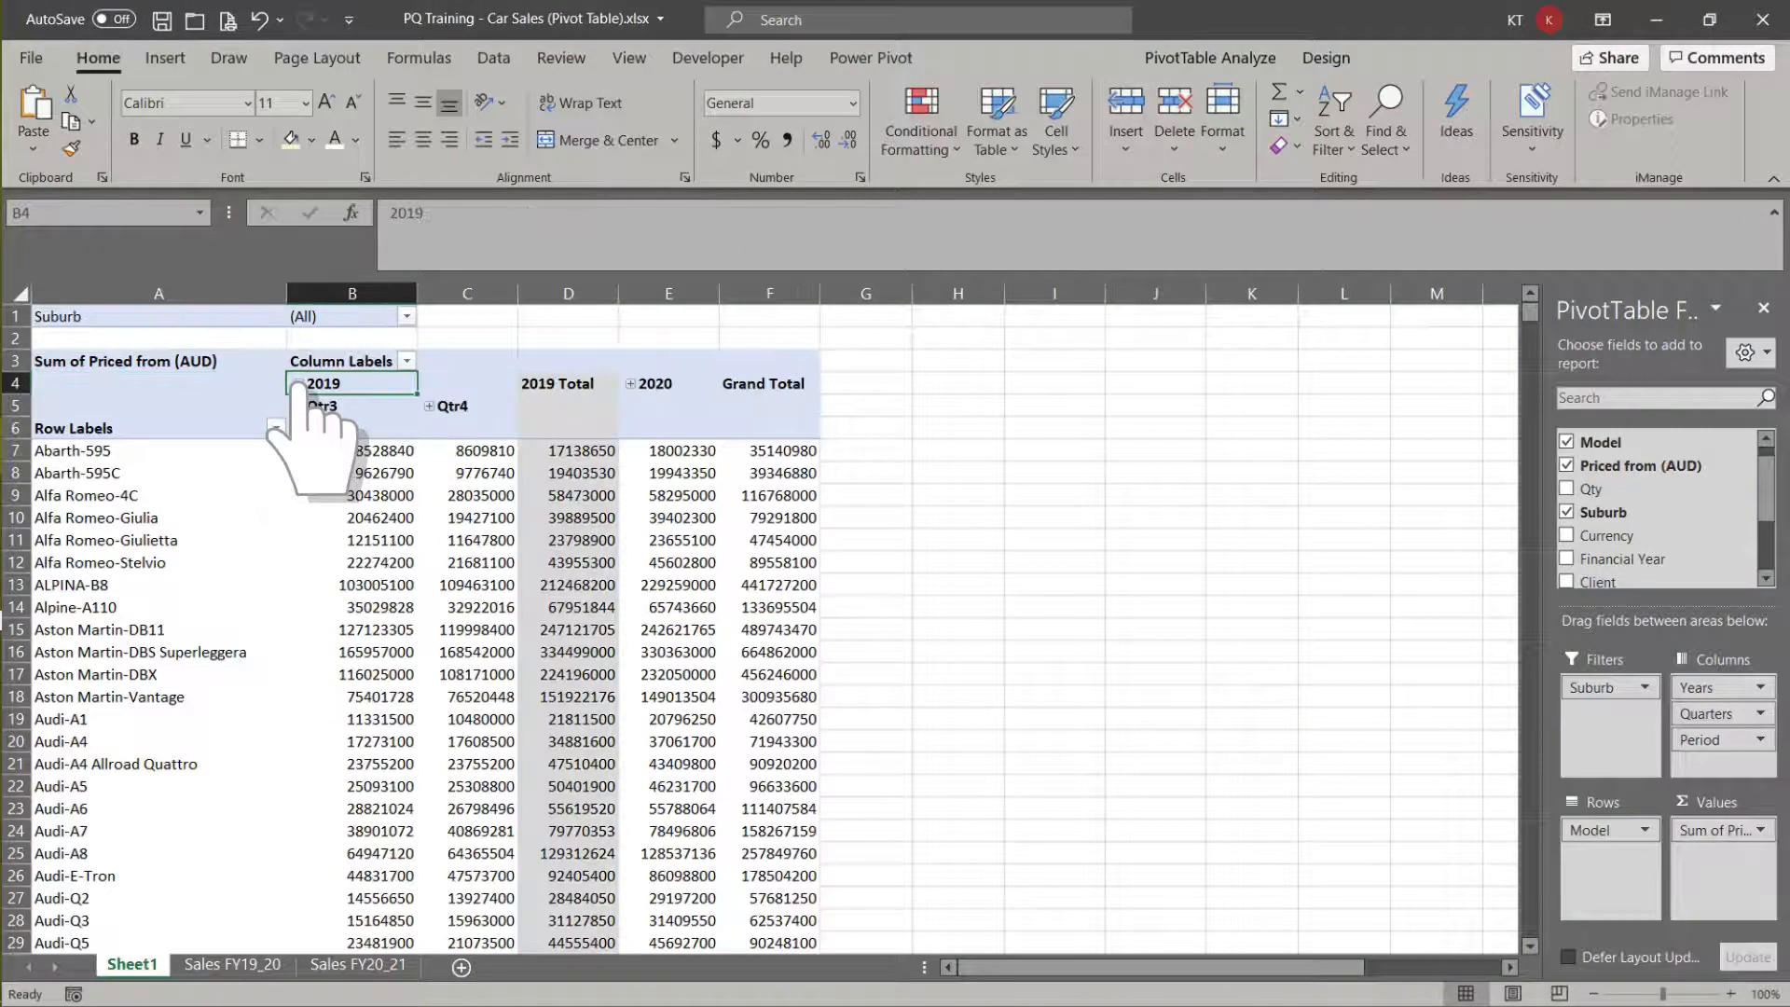
{"action": "left_click", "coordinate": [297, 384]}
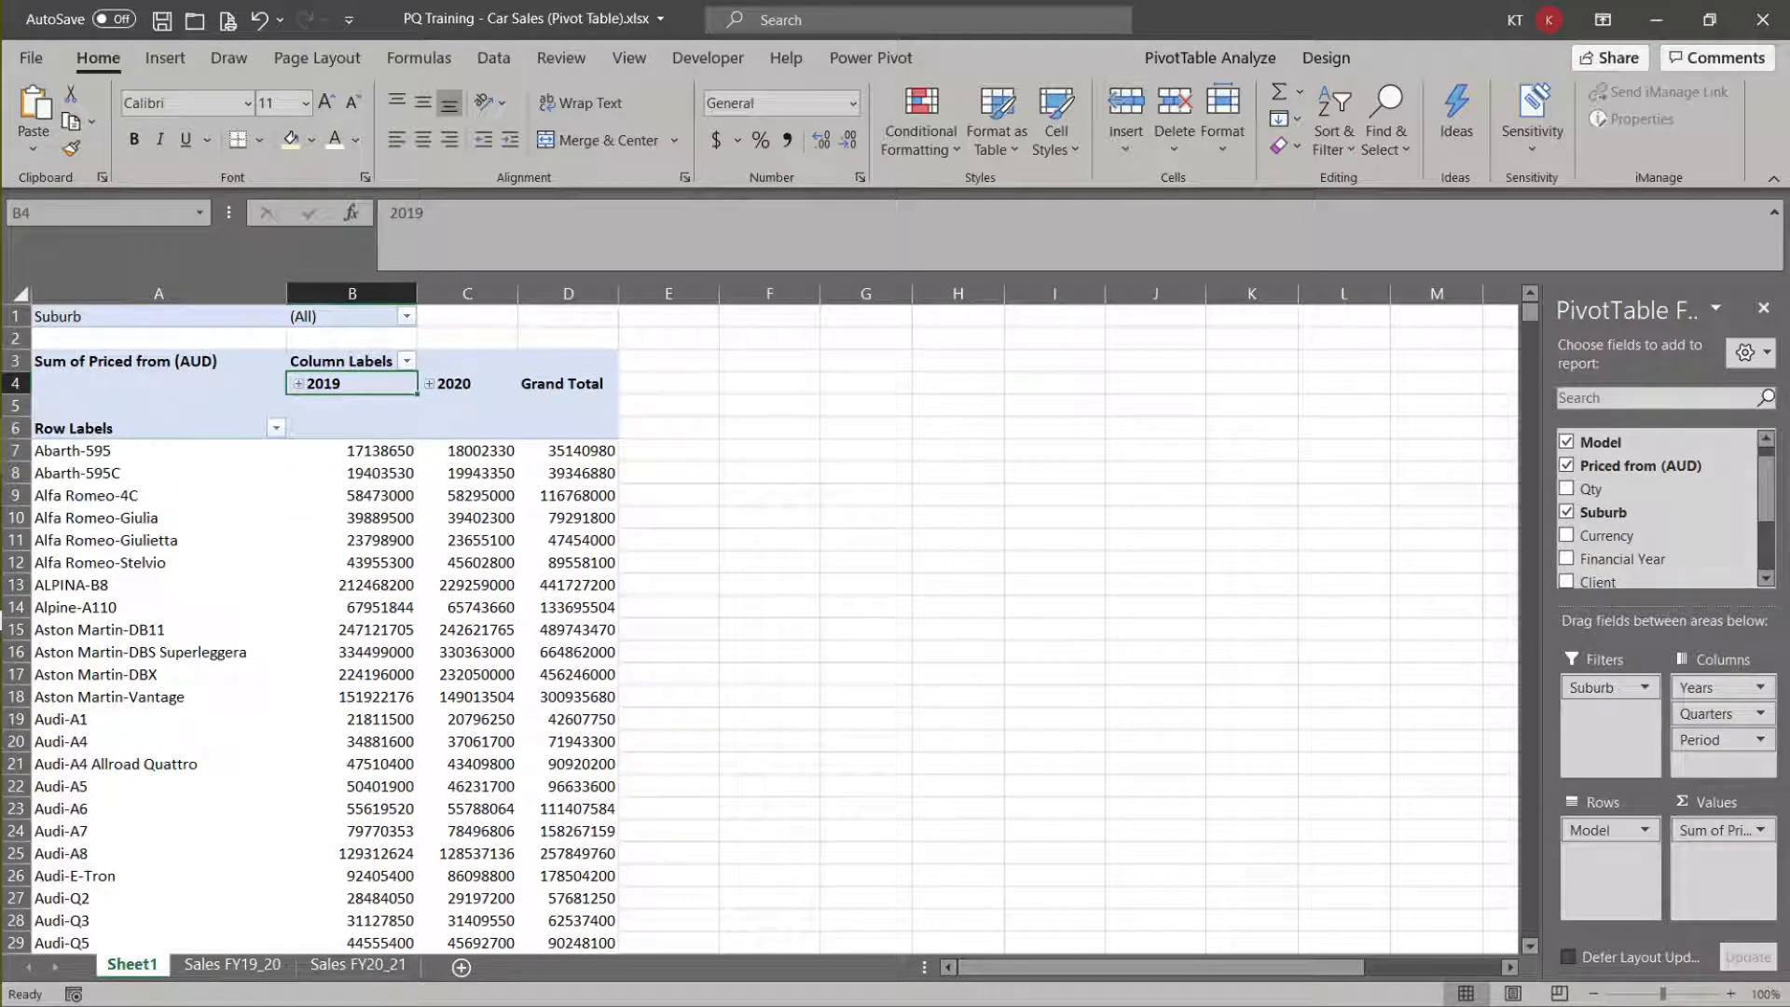
{"action": "right_click", "coordinate": [301, 384]}
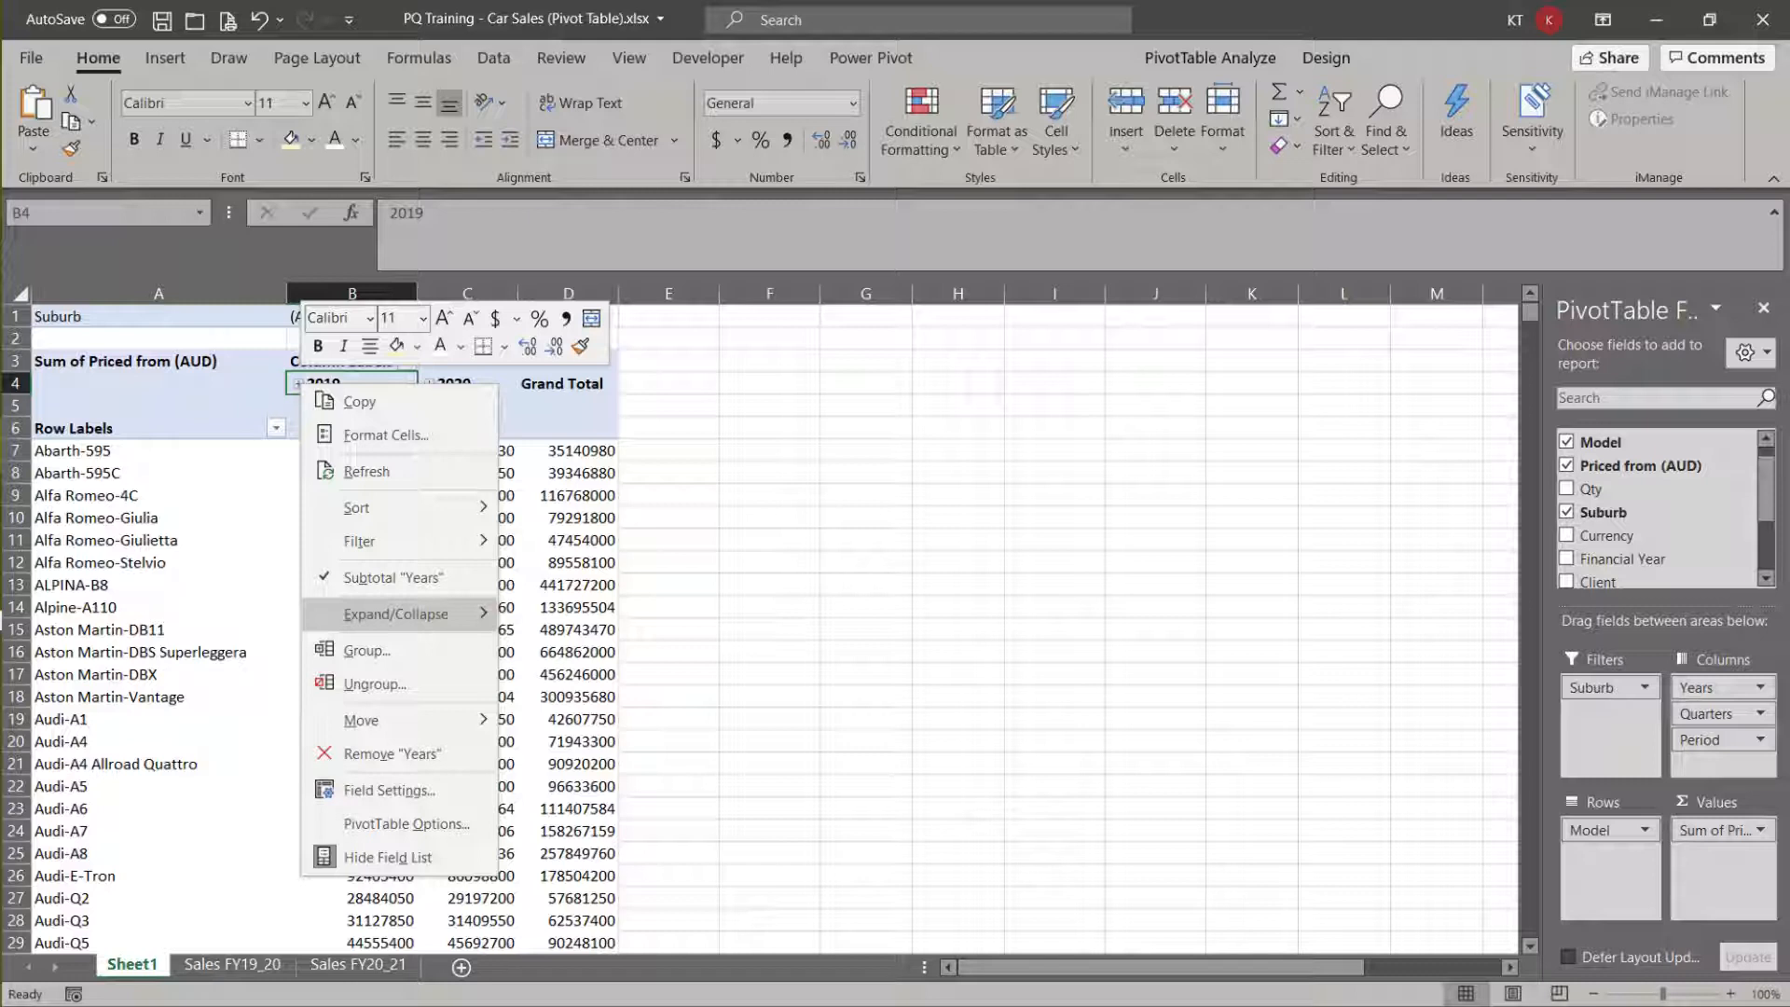
{"action": "mouse_move", "coordinate": [397, 614]}
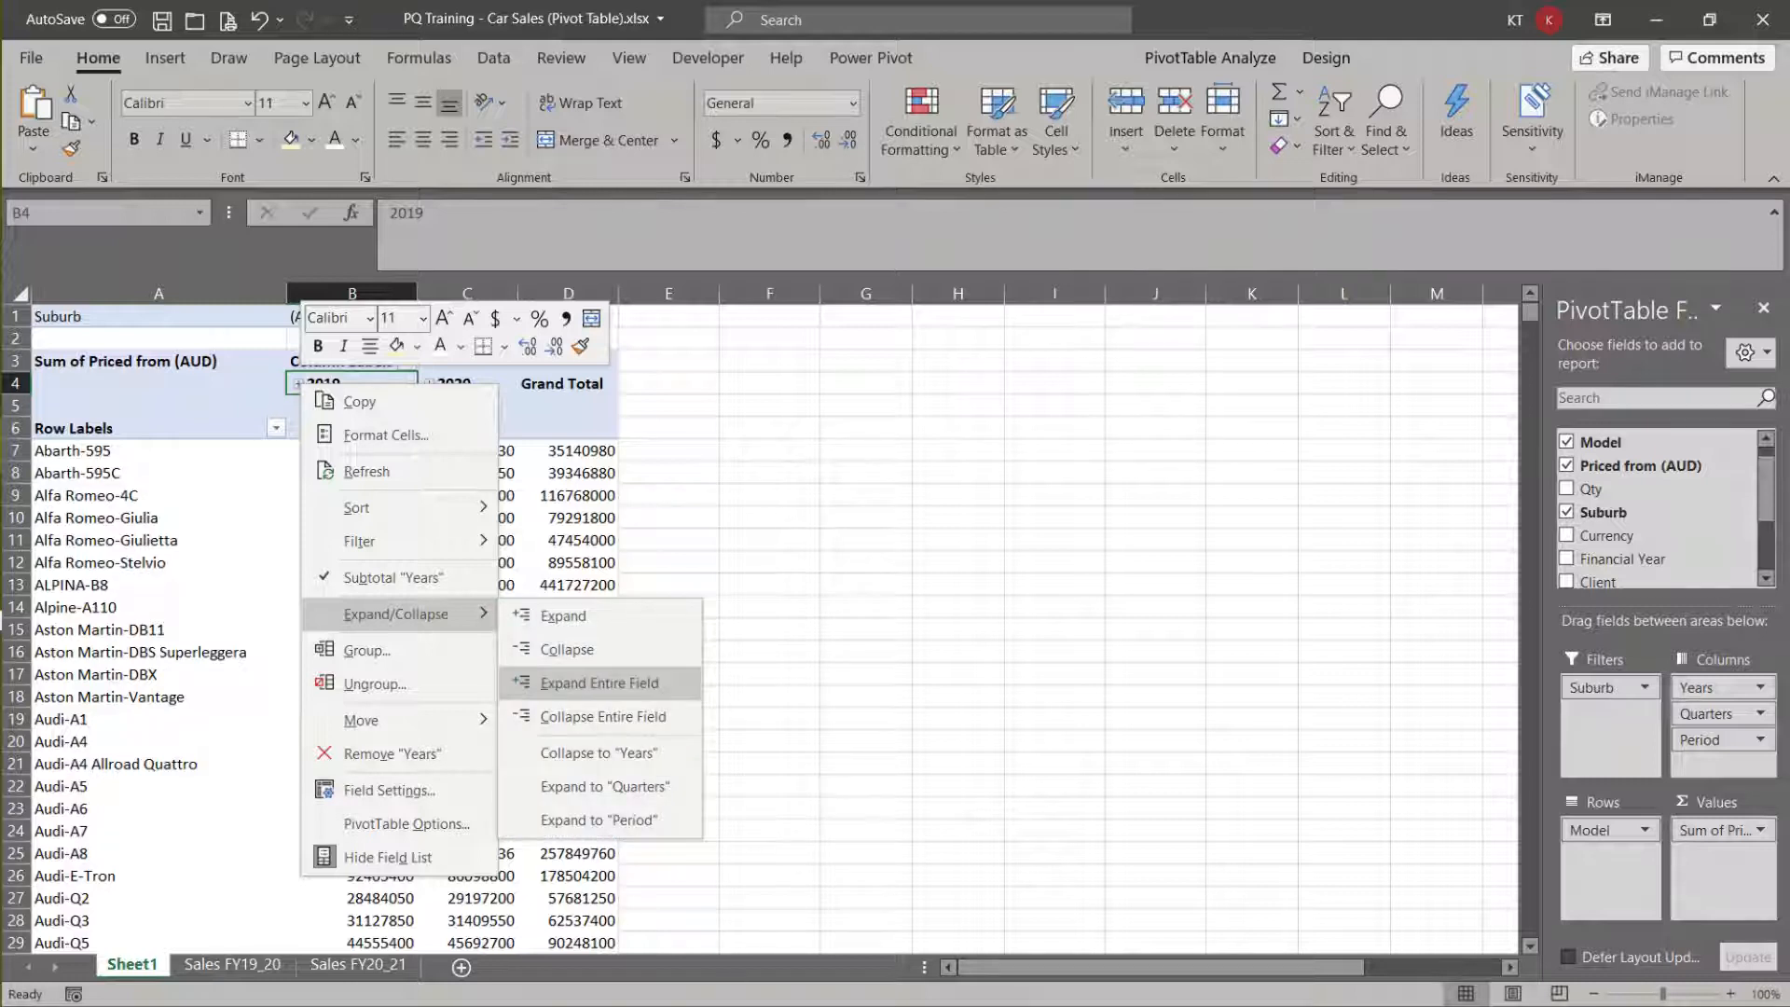
{"action": "left_click", "coordinate": [600, 683]}
{"action": "right_click", "coordinate": [302, 384]}
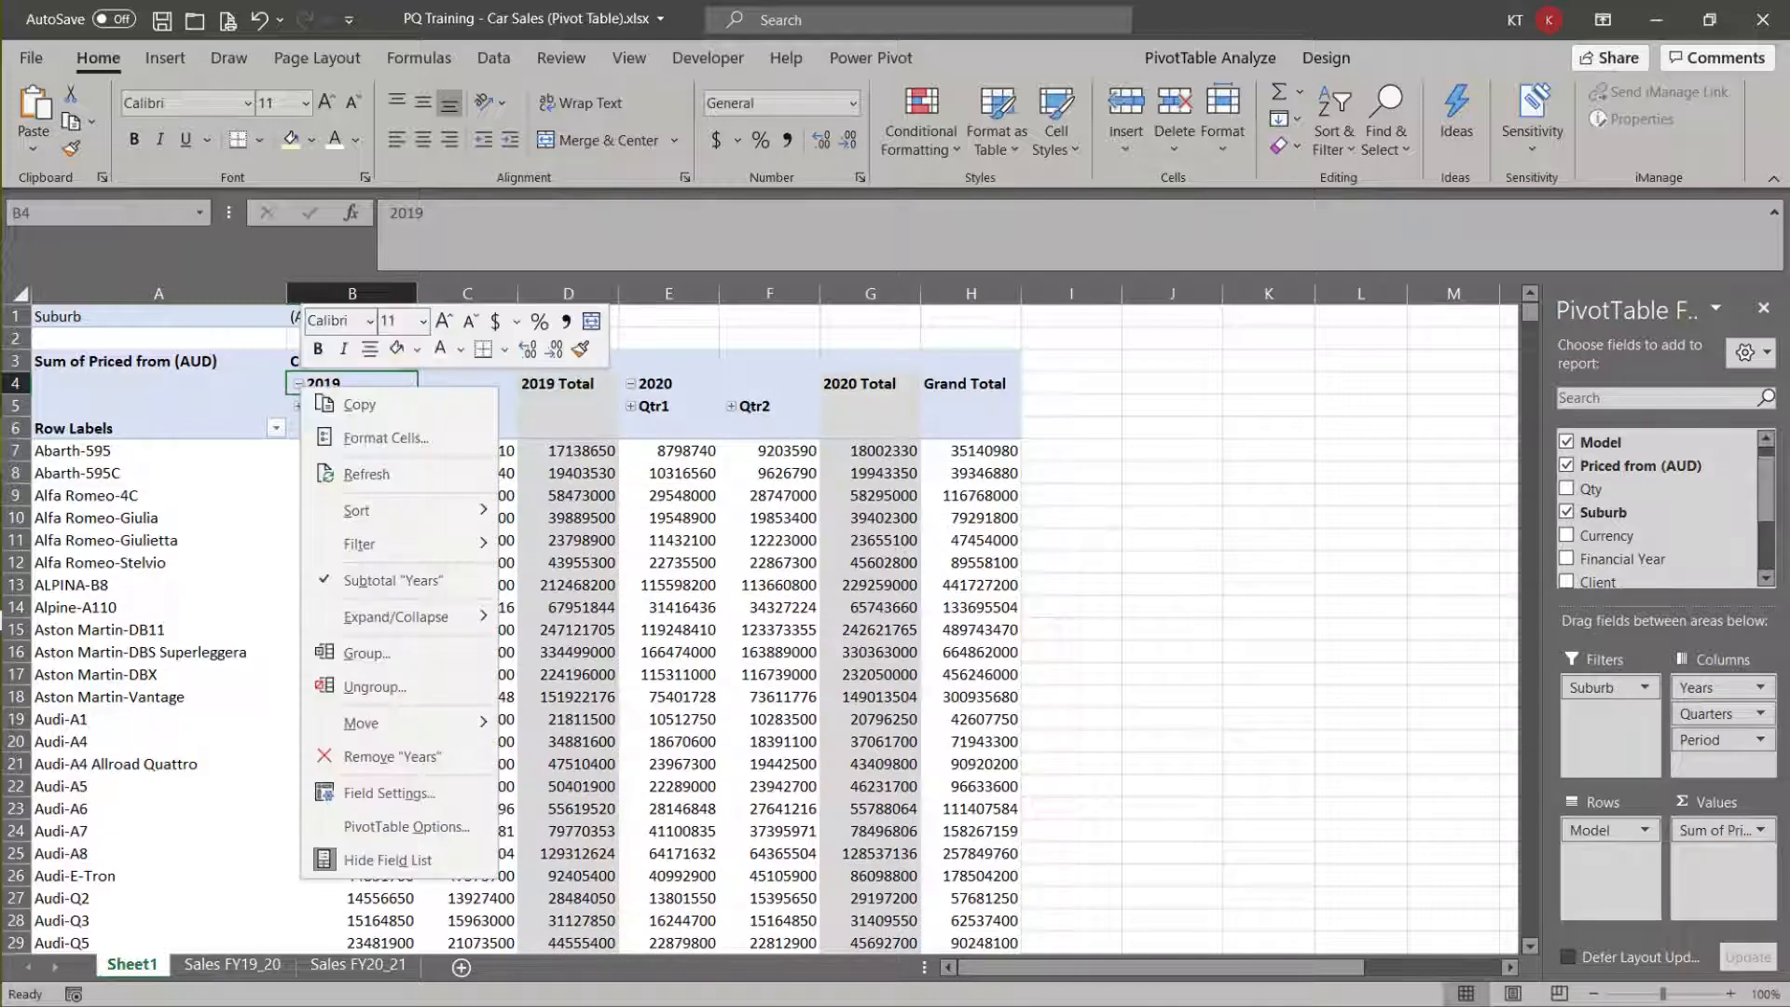
{"action": "mouse_move", "coordinate": [396, 616]}
{"action": "left_click", "coordinate": [602, 719]}
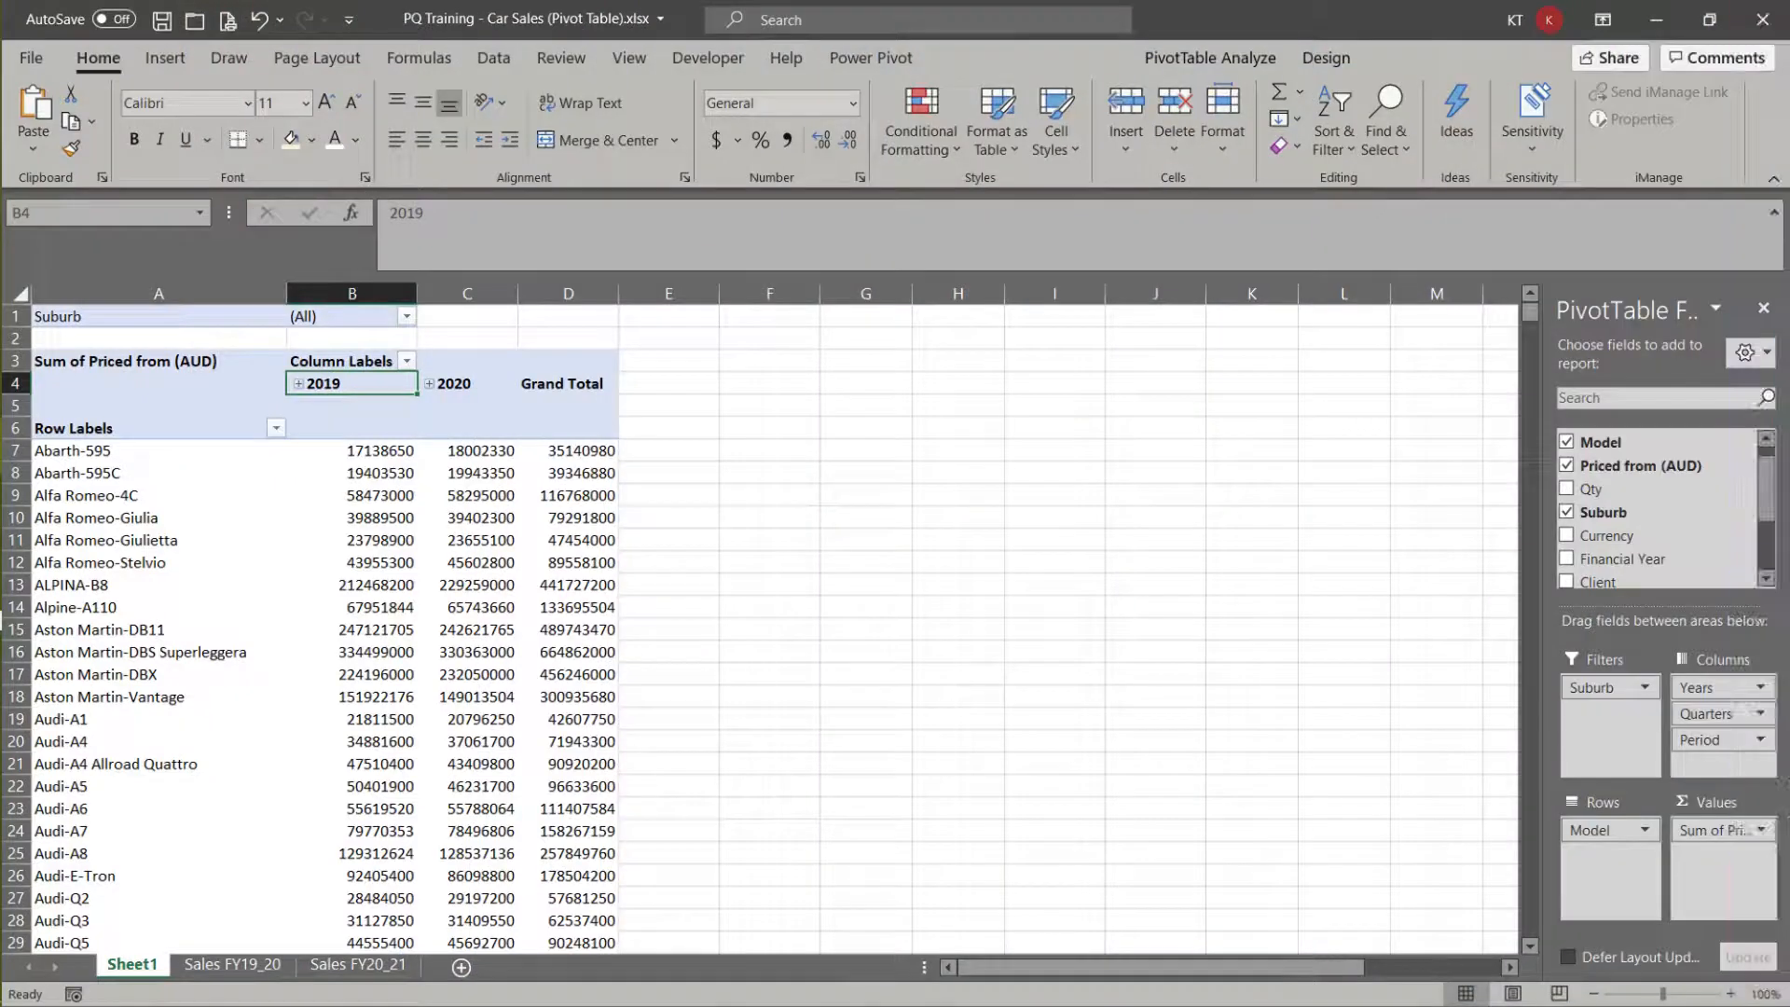
Step: Ungroup the Period dates in the columns and regroup them by Months and Years only
{"action": "right_click", "coordinate": [300, 386]}
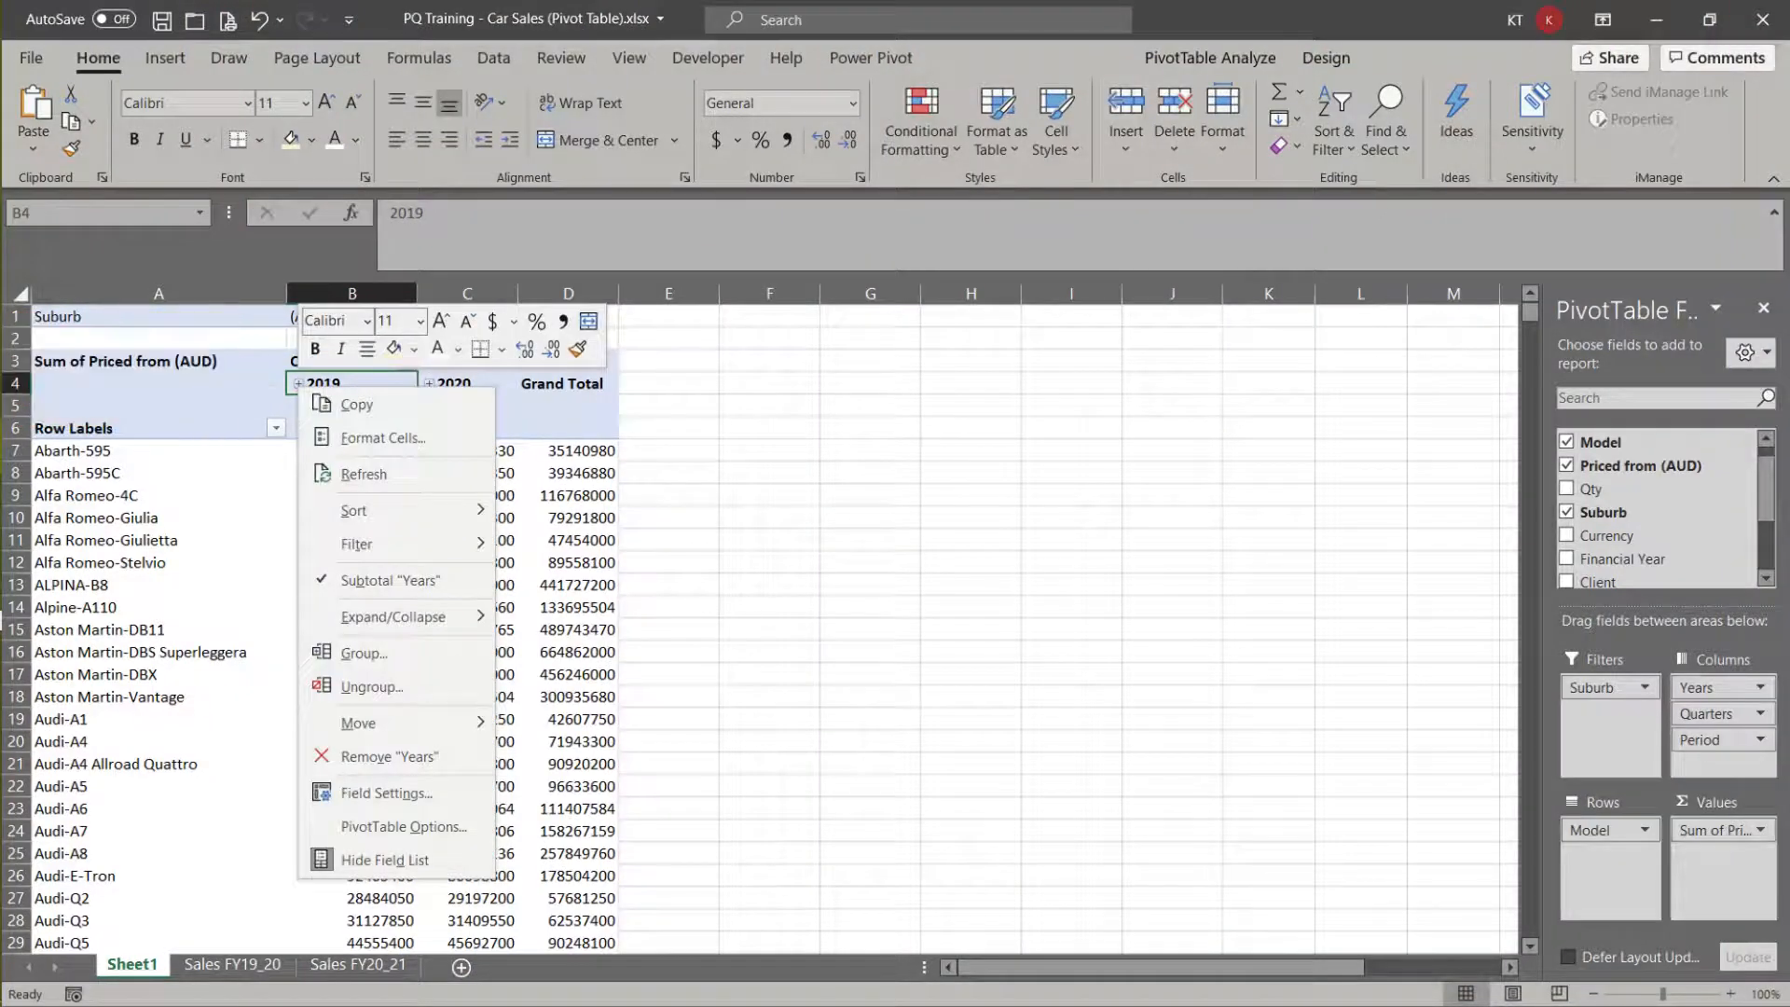
{"action": "left_click", "coordinate": [371, 687]}
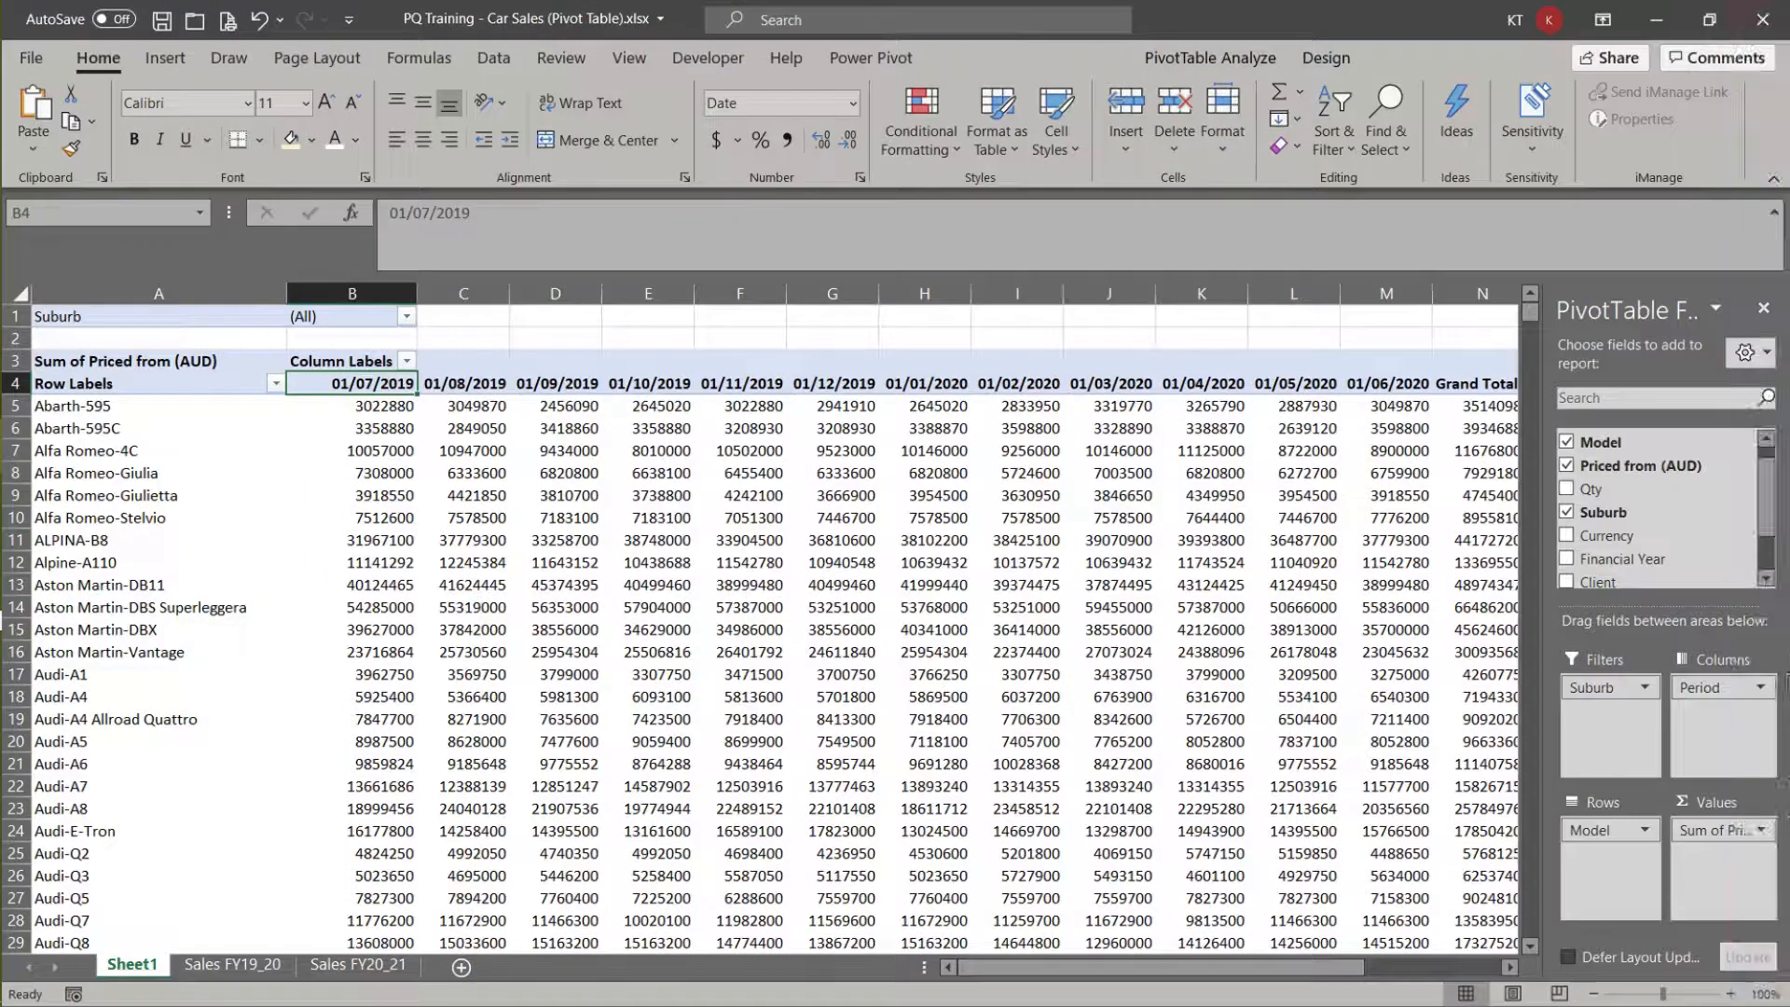
{"action": "right_click", "coordinate": [301, 382]}
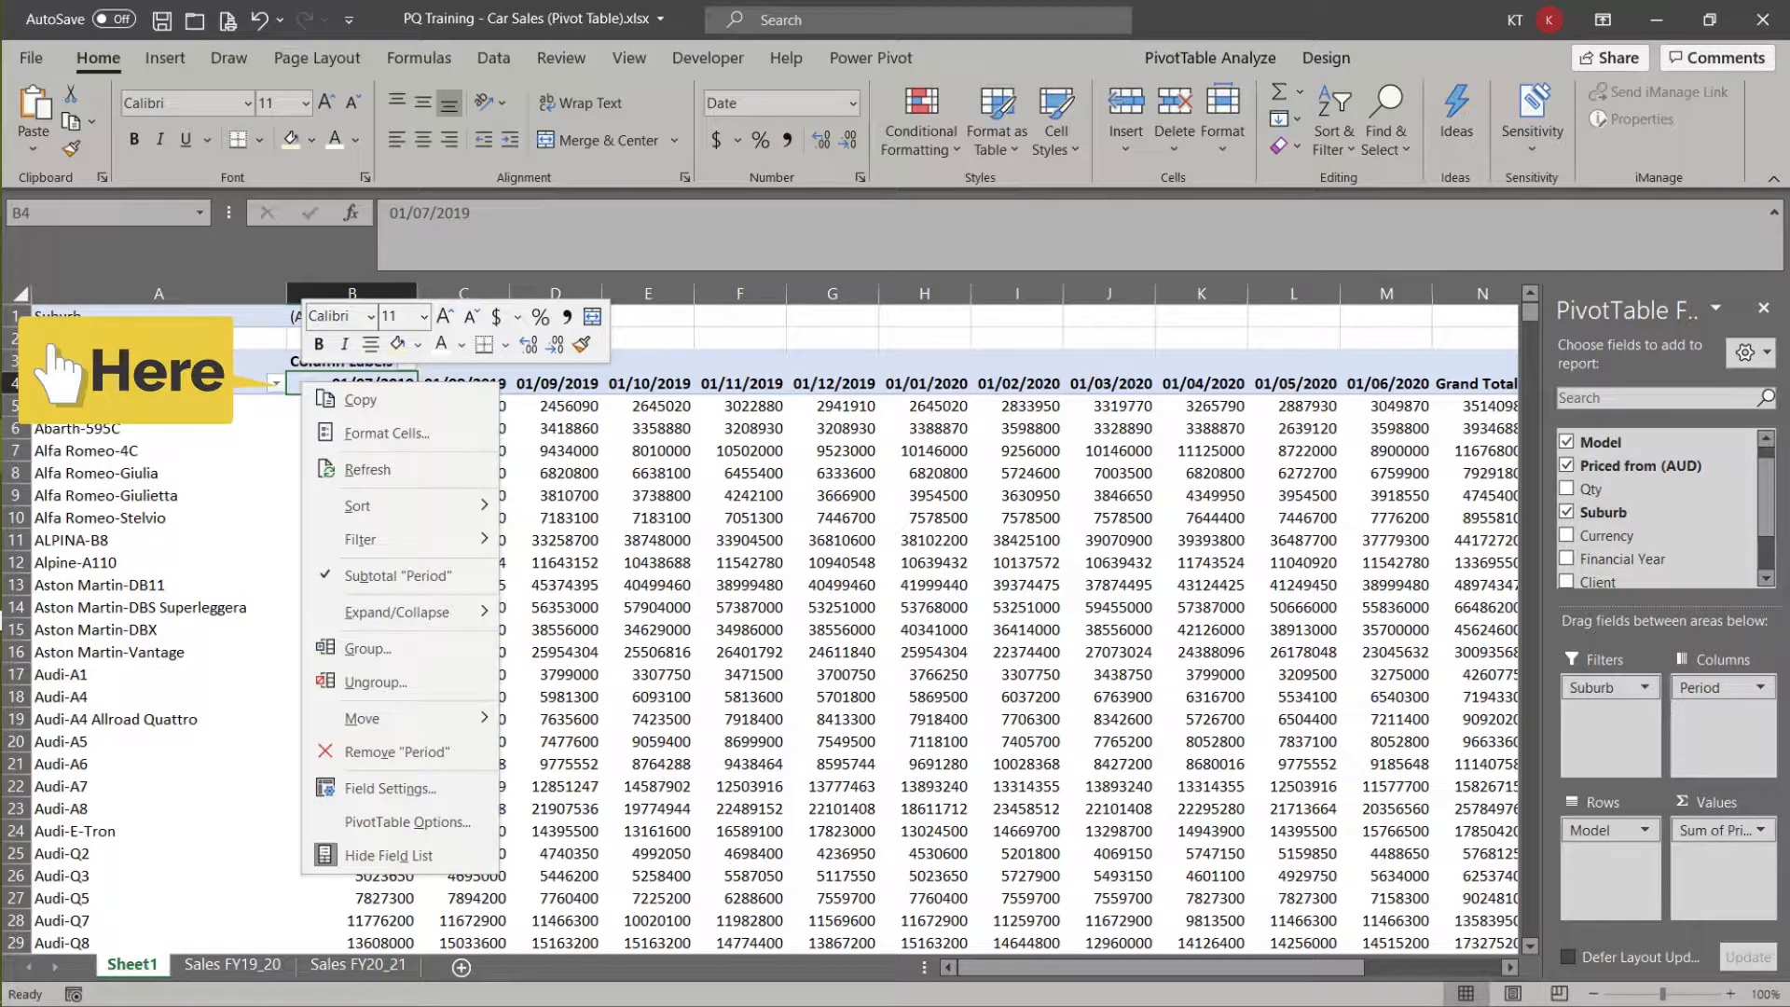
{"action": "left_click", "coordinate": [352, 648]}
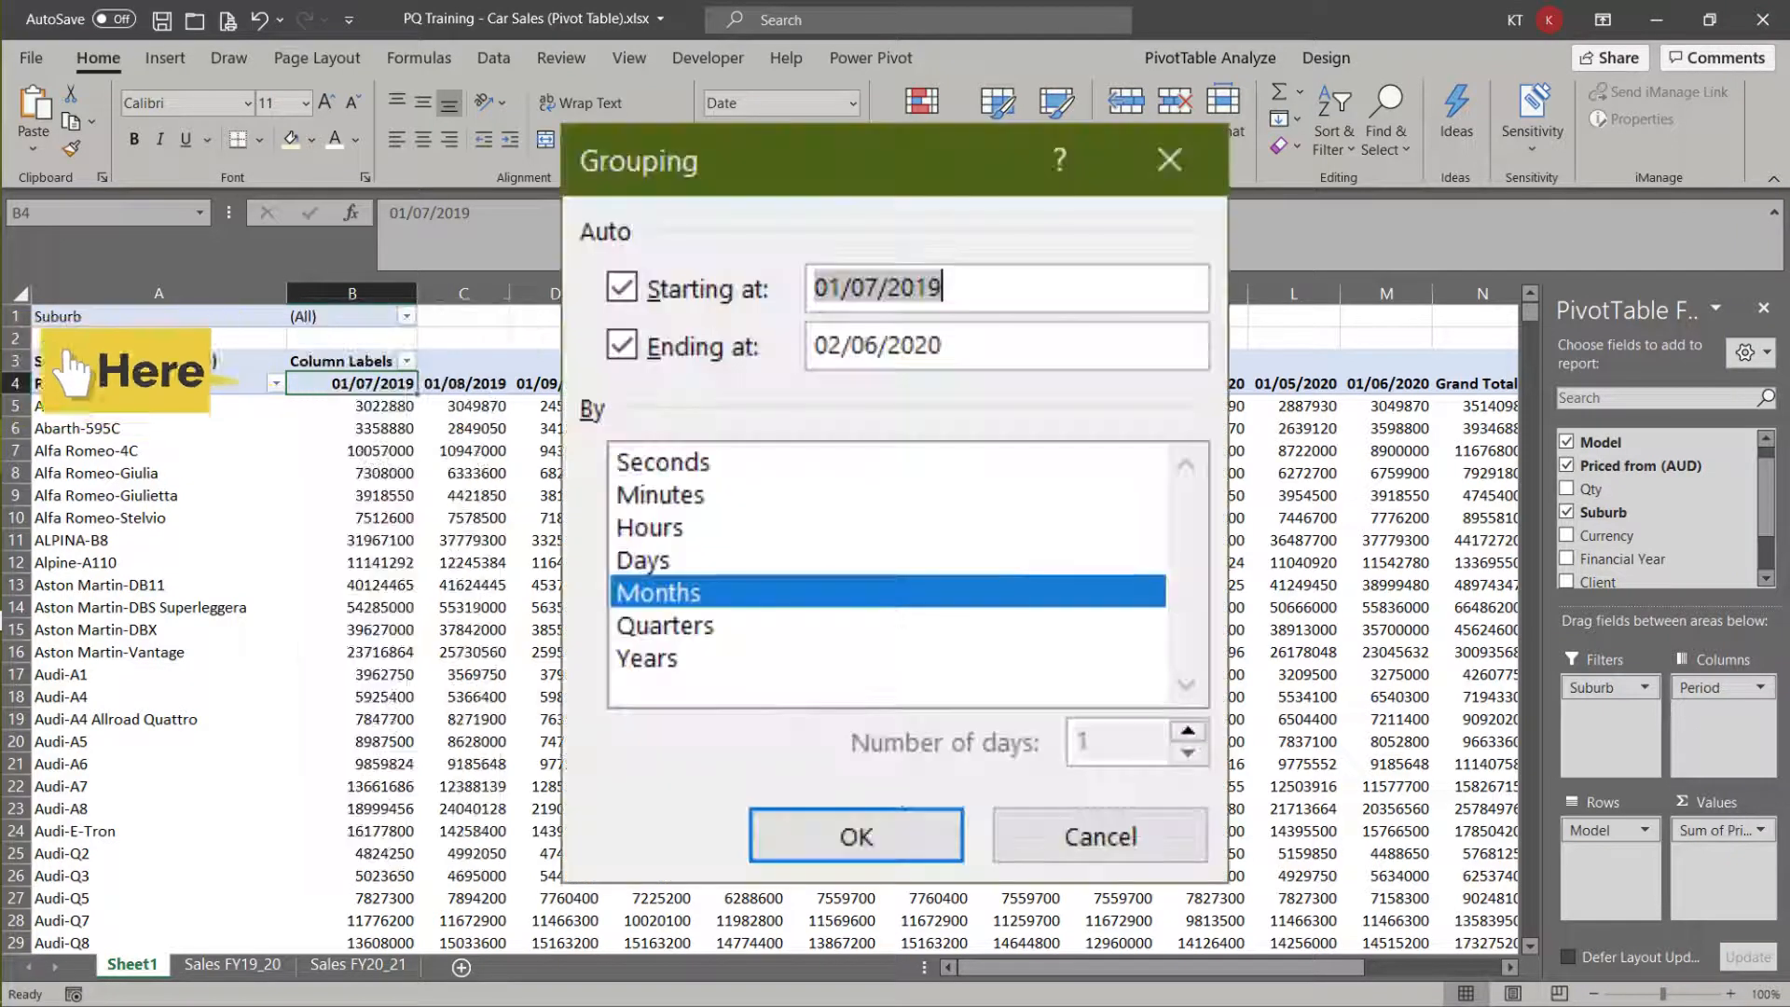
{"action": "left_click", "coordinate": [741, 625]}
{"action": "left_click", "coordinate": [741, 658]}
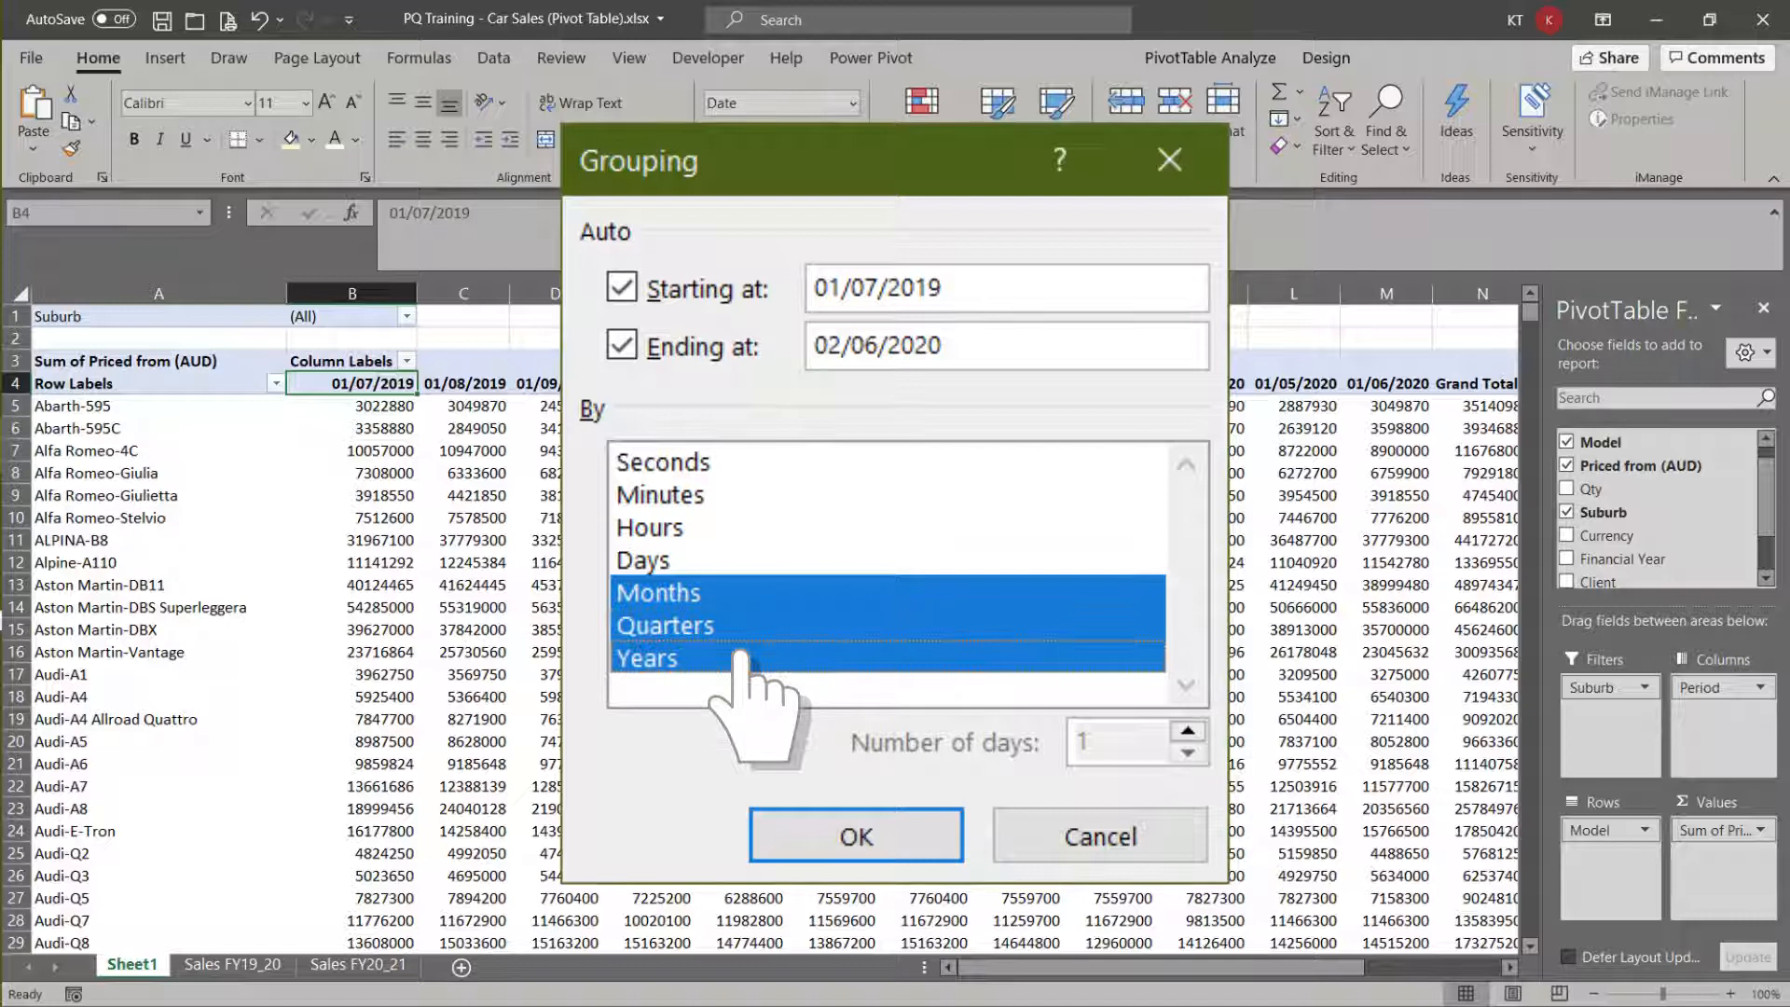
{"action": "left_click", "coordinate": [741, 626]}
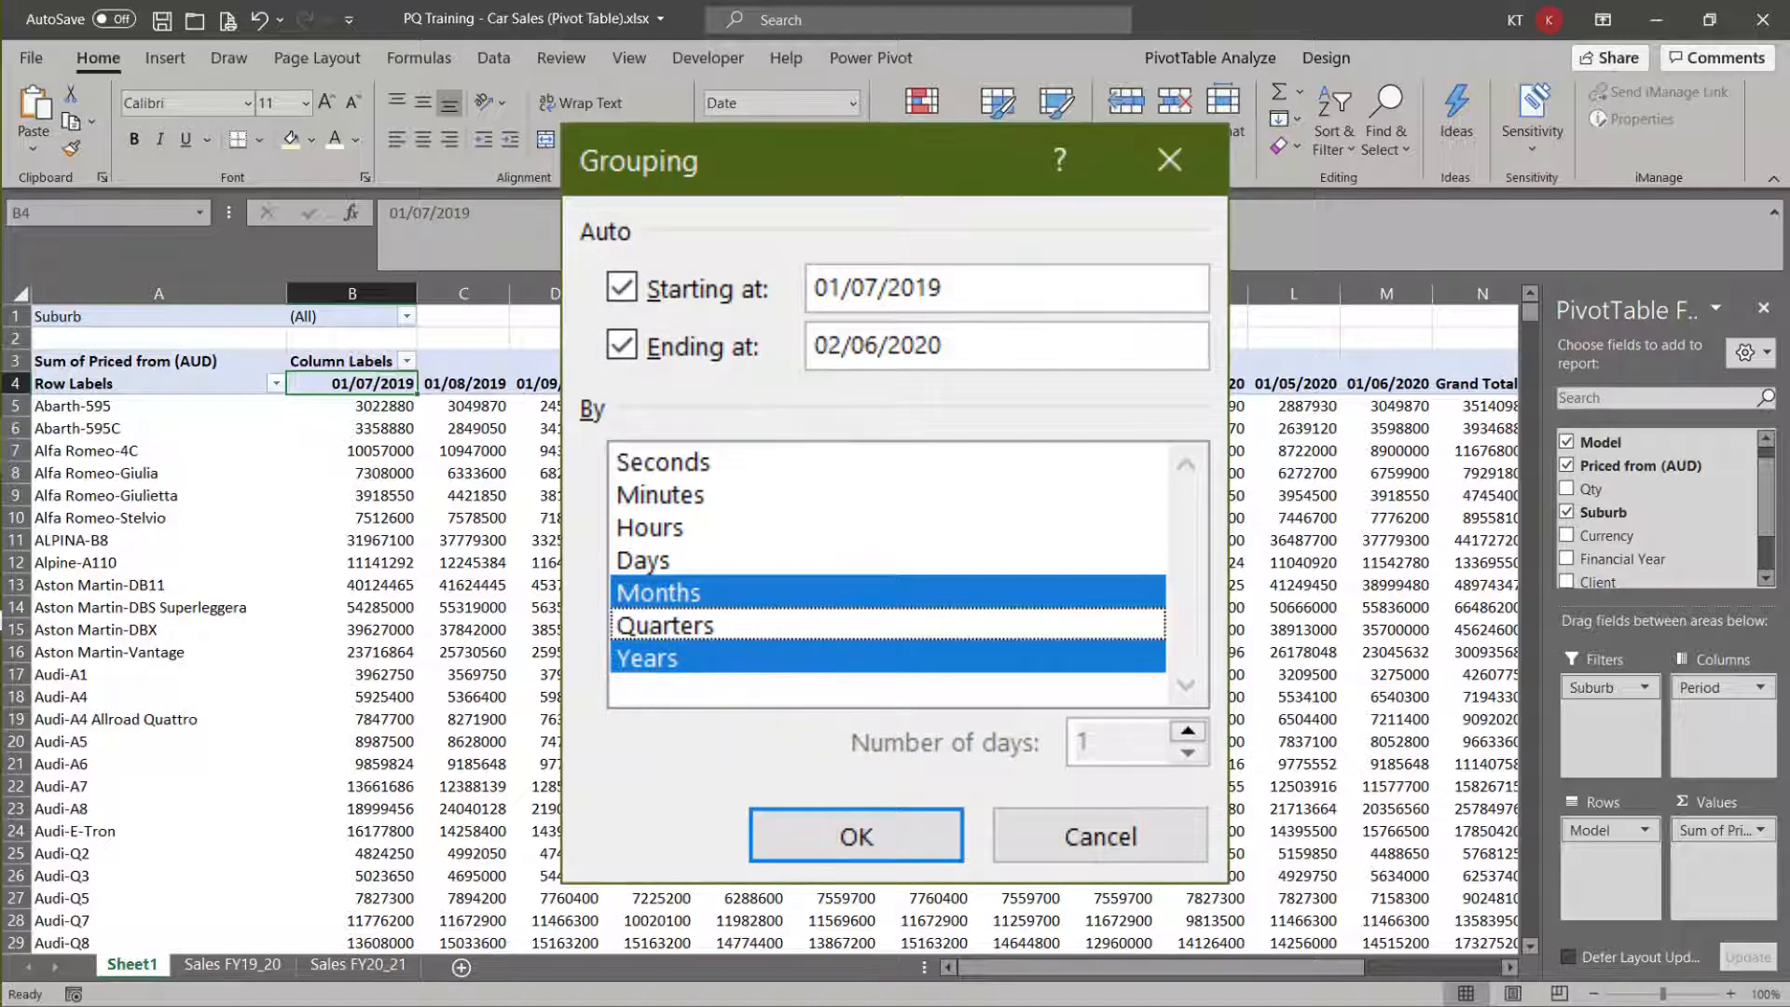
{"action": "key", "text": "Return"}
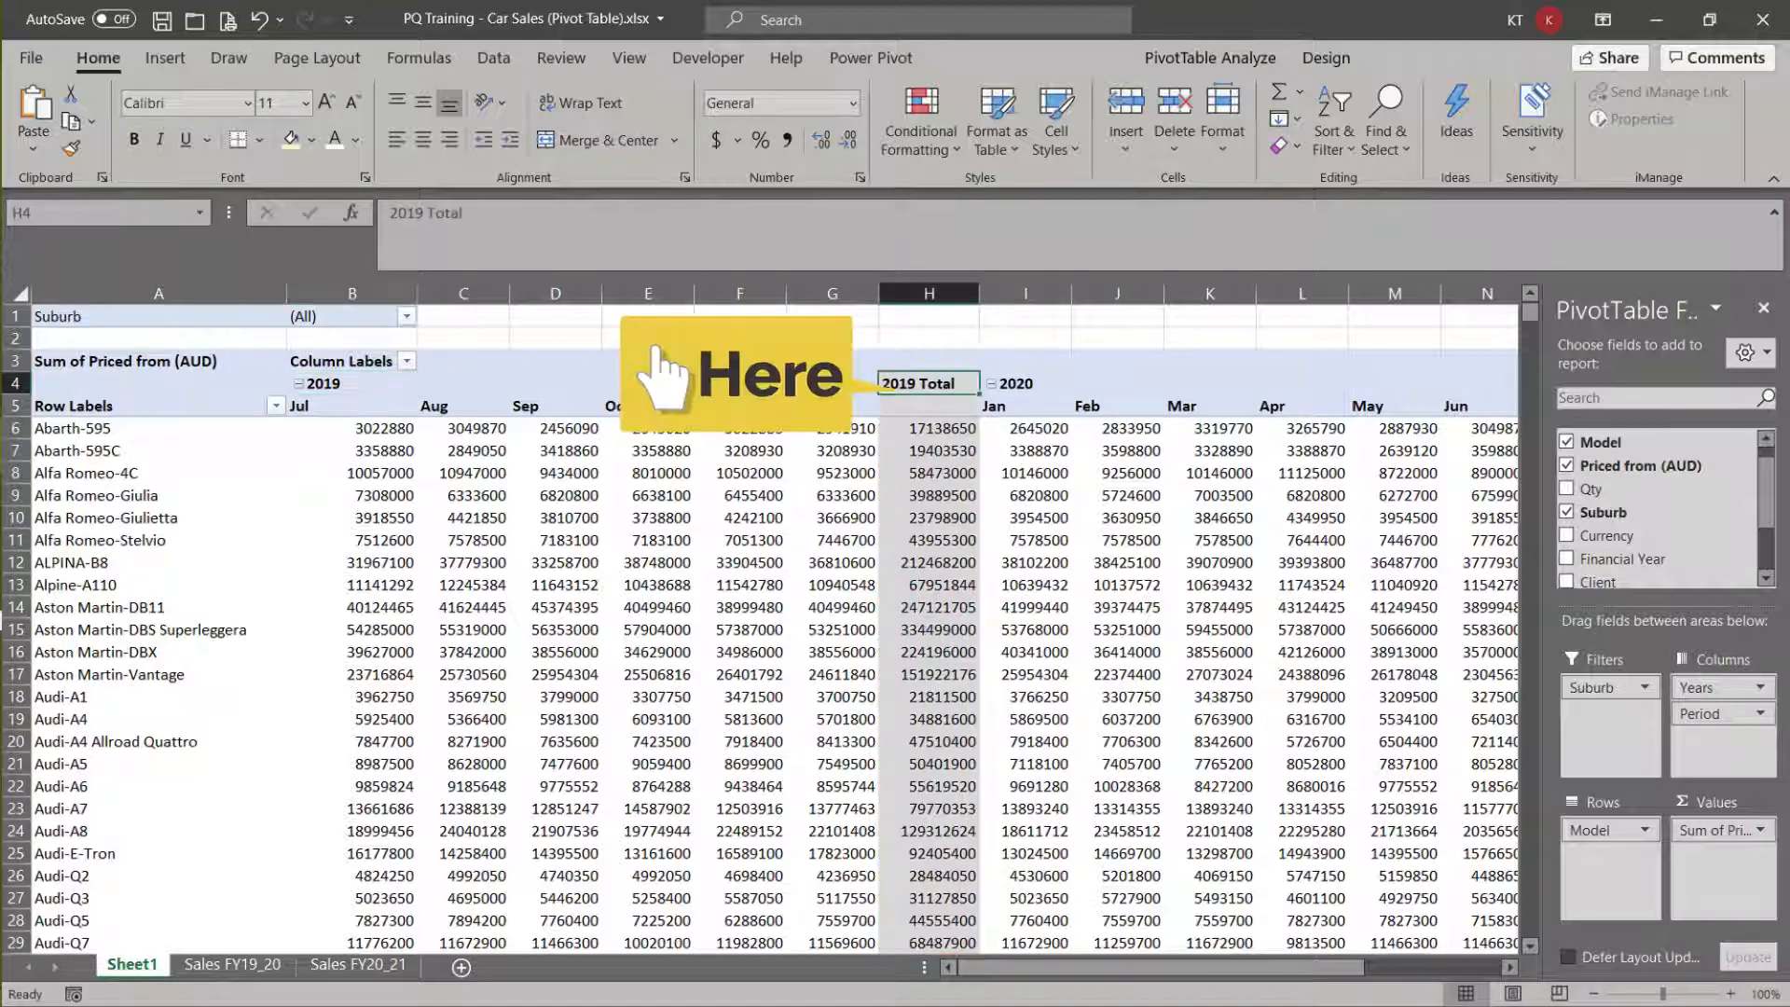
Step: Remove the subtotals for the Years field from the PivotTable and restore them
{"action": "right_click", "coordinate": [972, 384]}
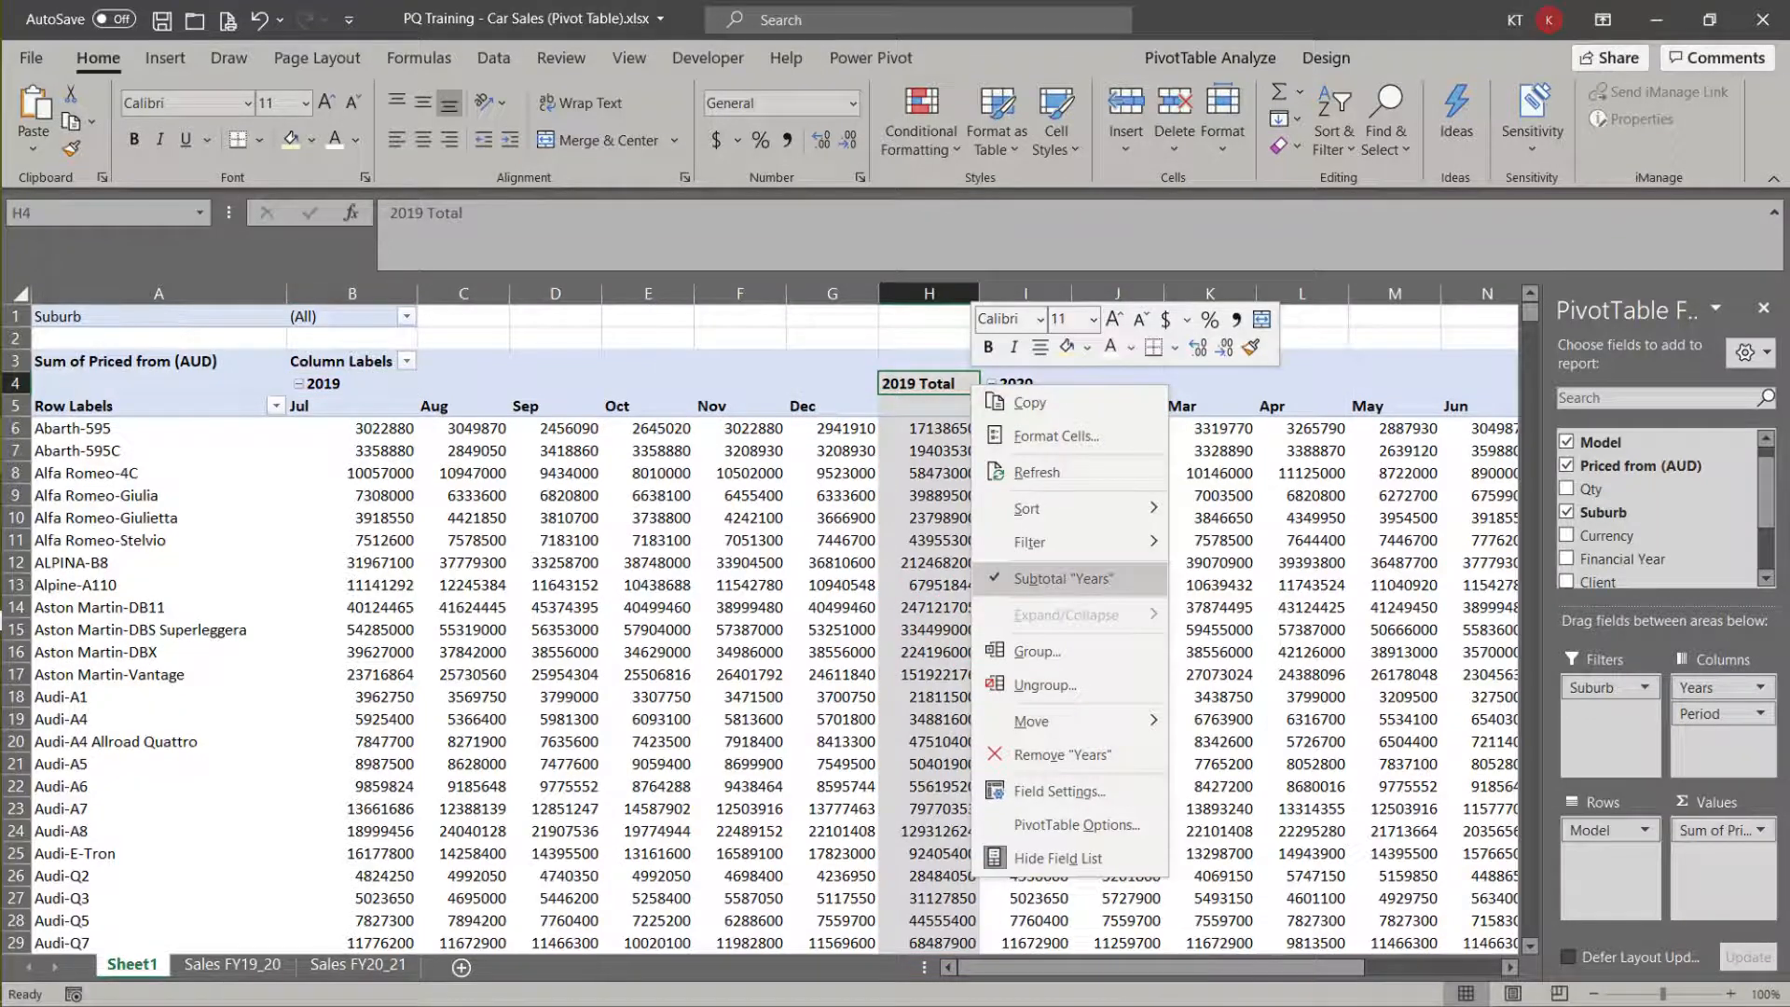
{"action": "left_click", "coordinate": [1063, 578]}
{"action": "right_click", "coordinate": [955, 384]}
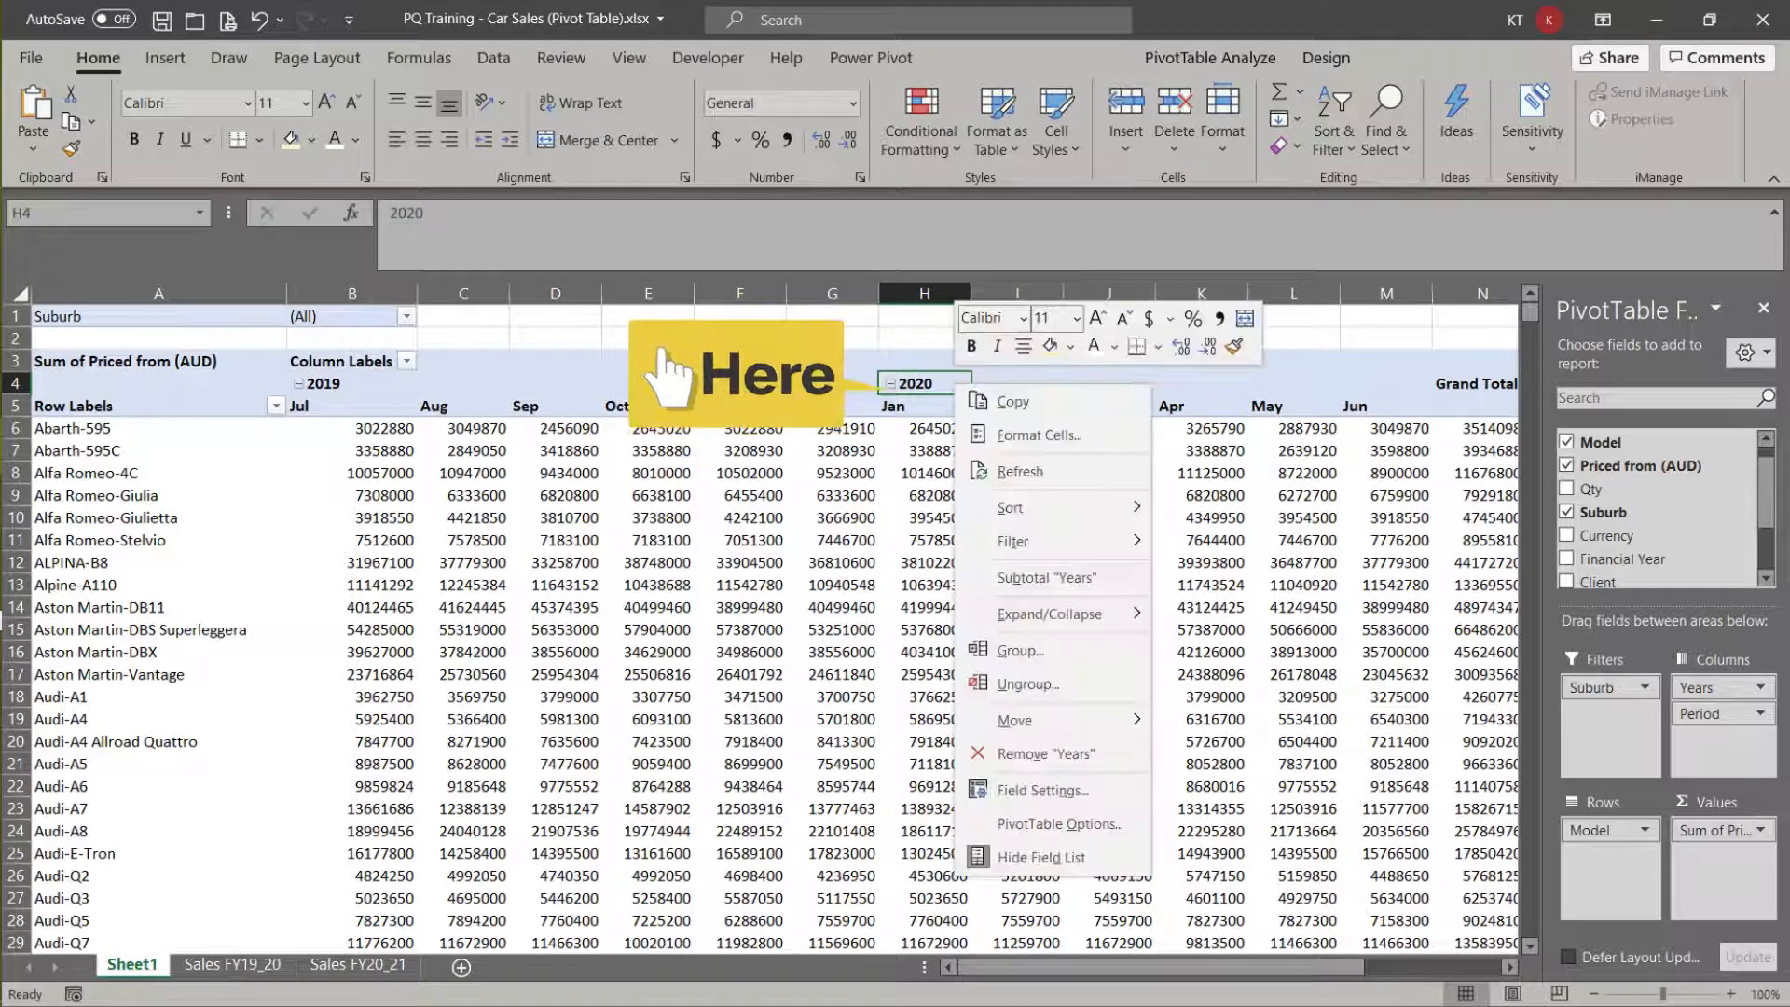
{"action": "left_click", "coordinate": [1046, 578]}
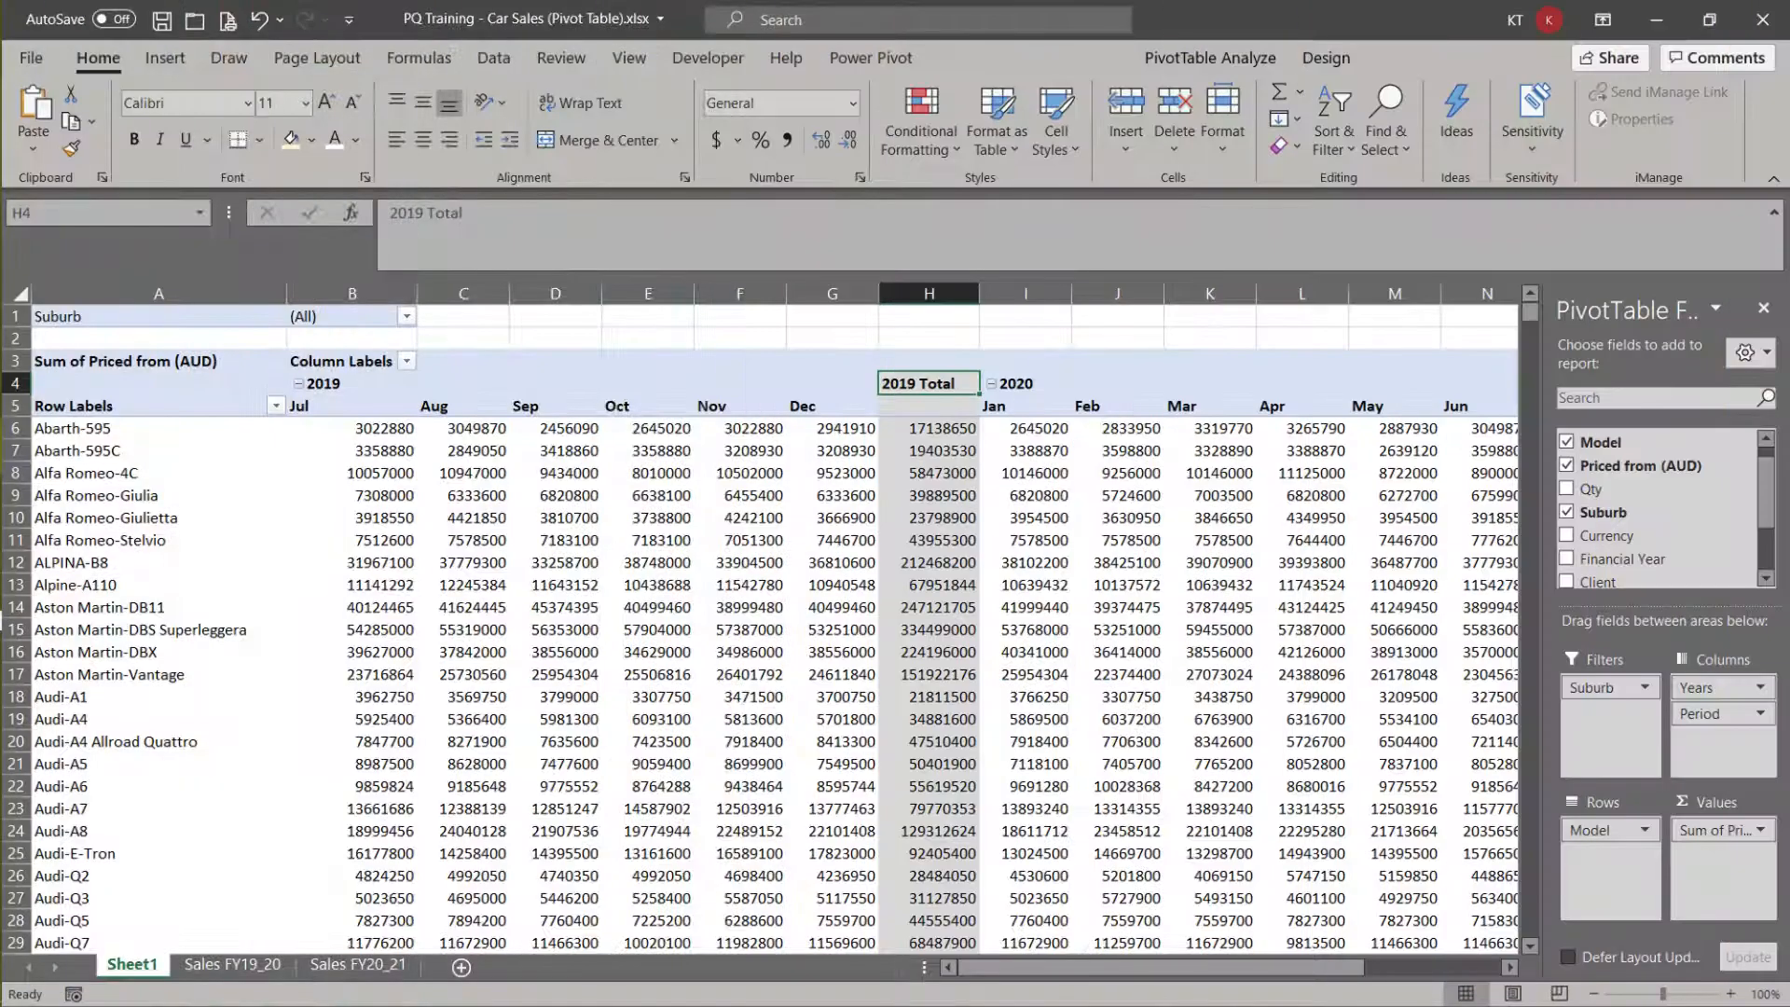
Step: Remove the Grand Total column from the end of the PivotTable
{"action": "scroll", "coordinate": [774, 629], "scroll_direction": "right", "scroll_amount": 1}
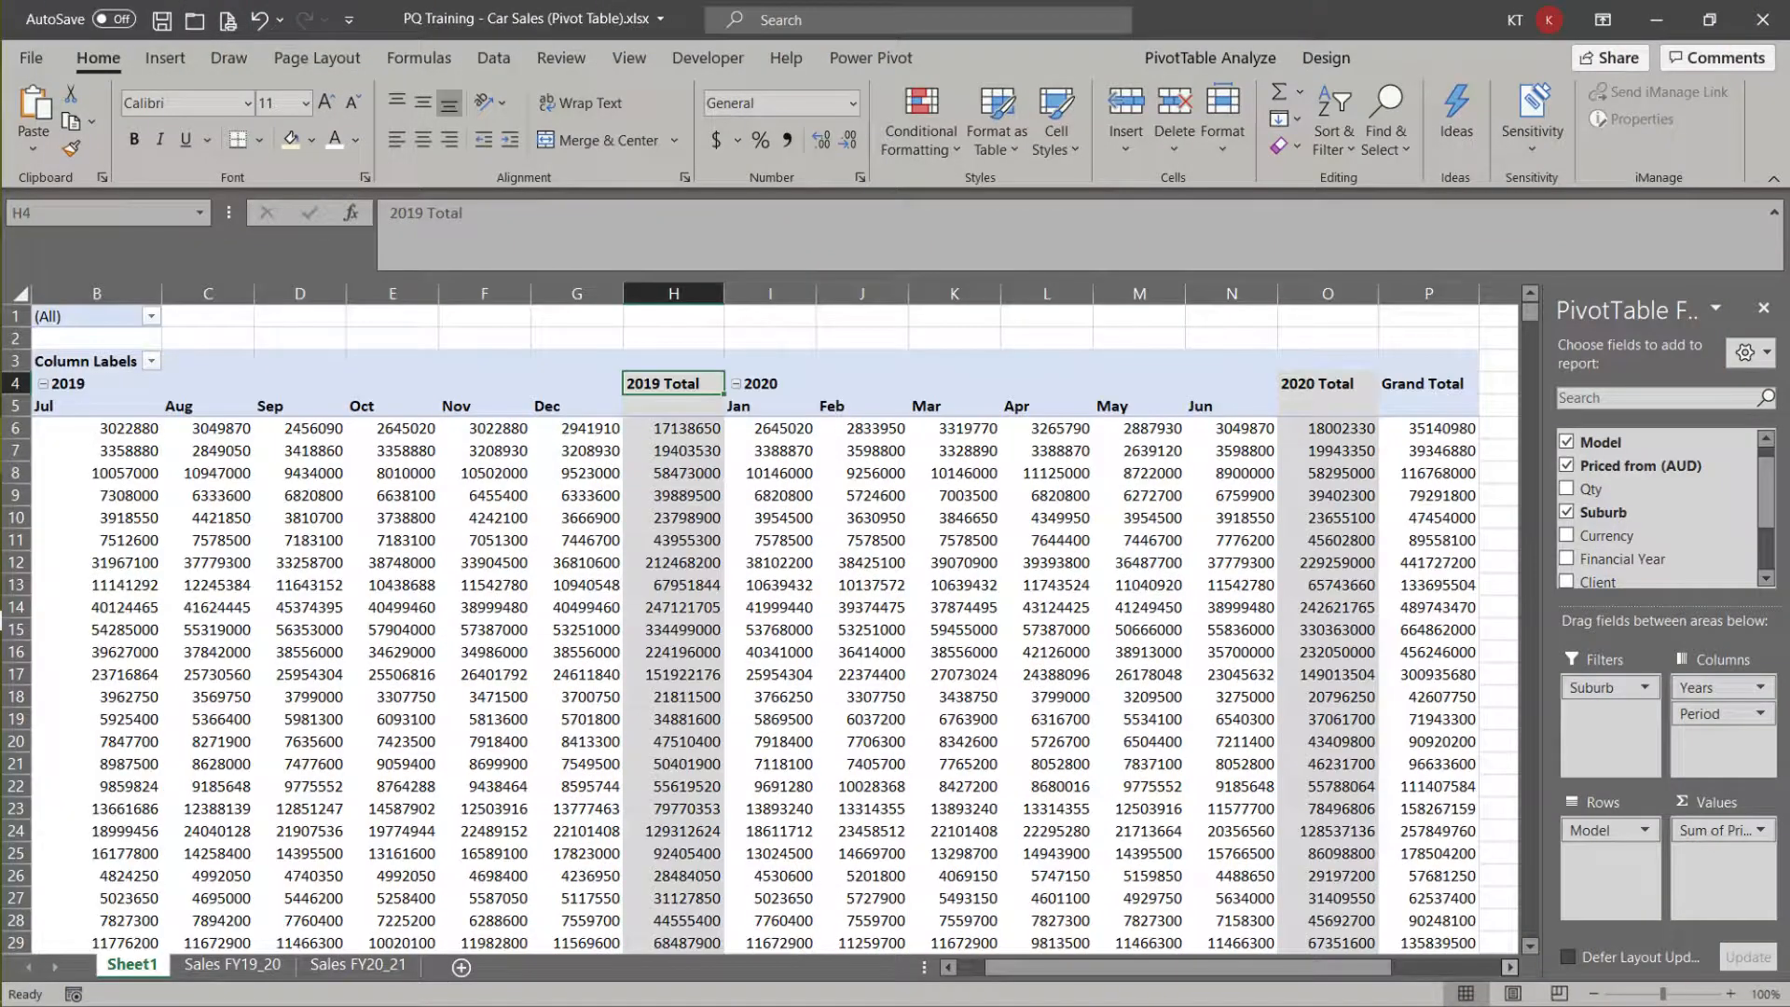
{"action": "left_click", "coordinate": [1465, 385]}
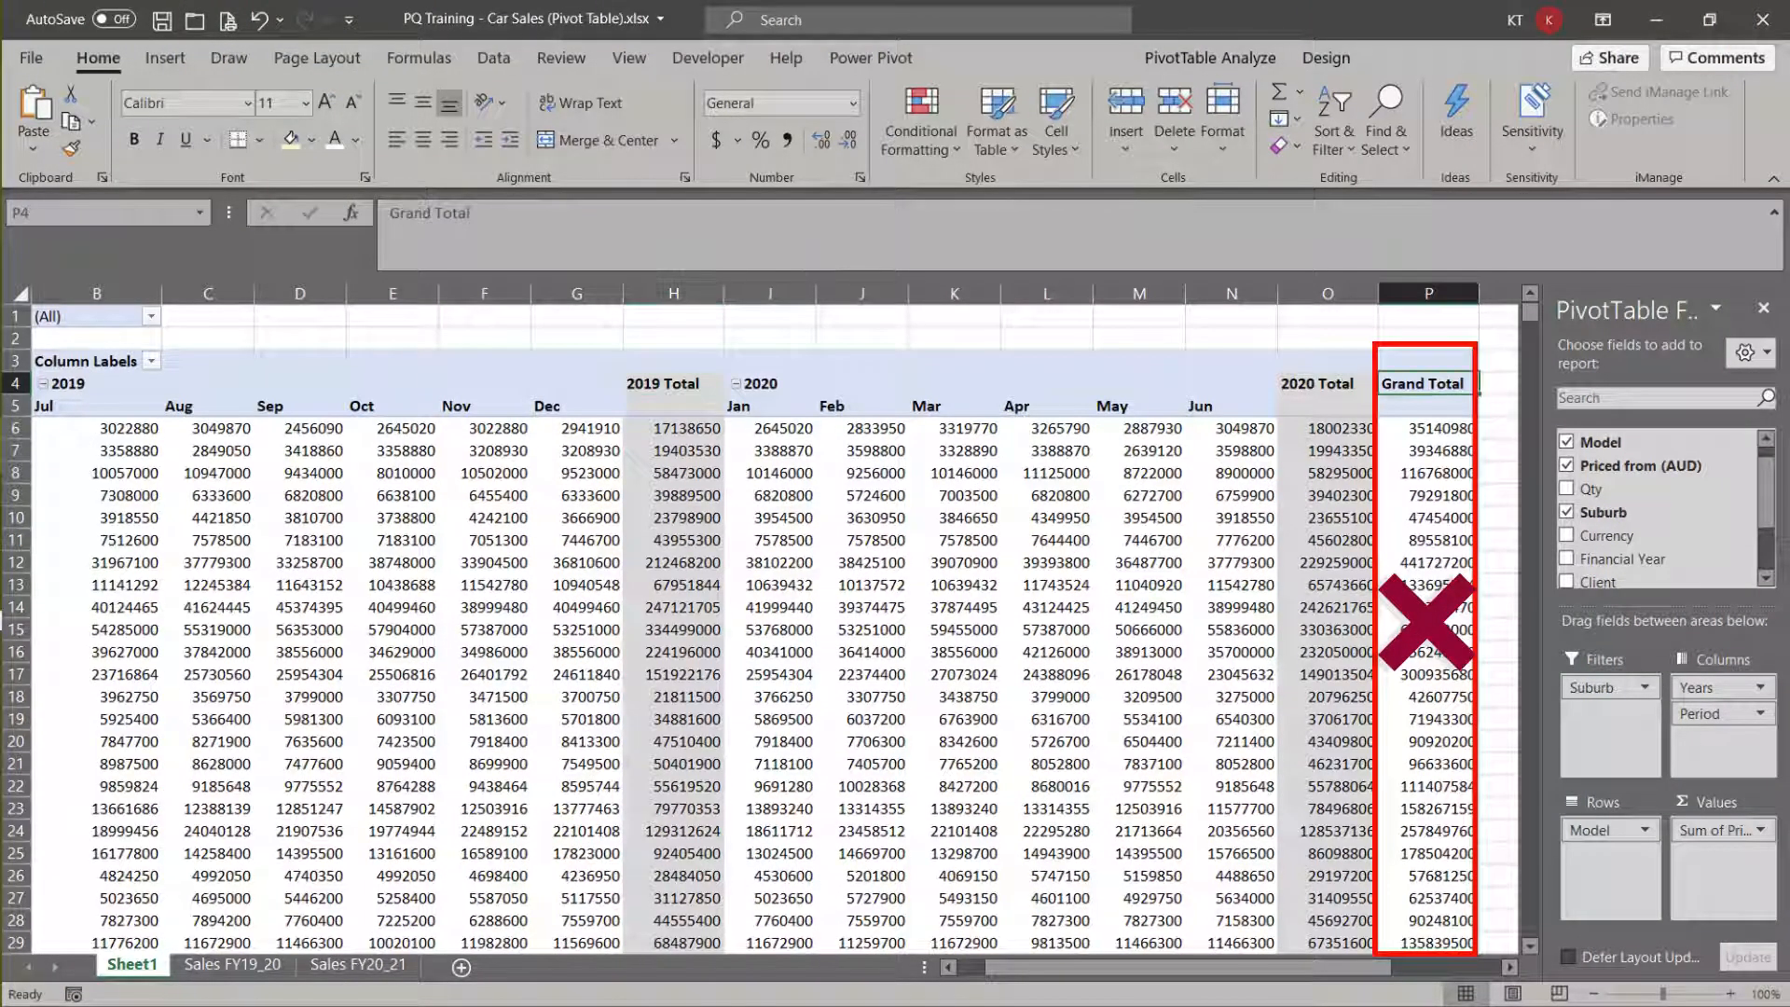
{"action": "right_click", "coordinate": [1464, 385]}
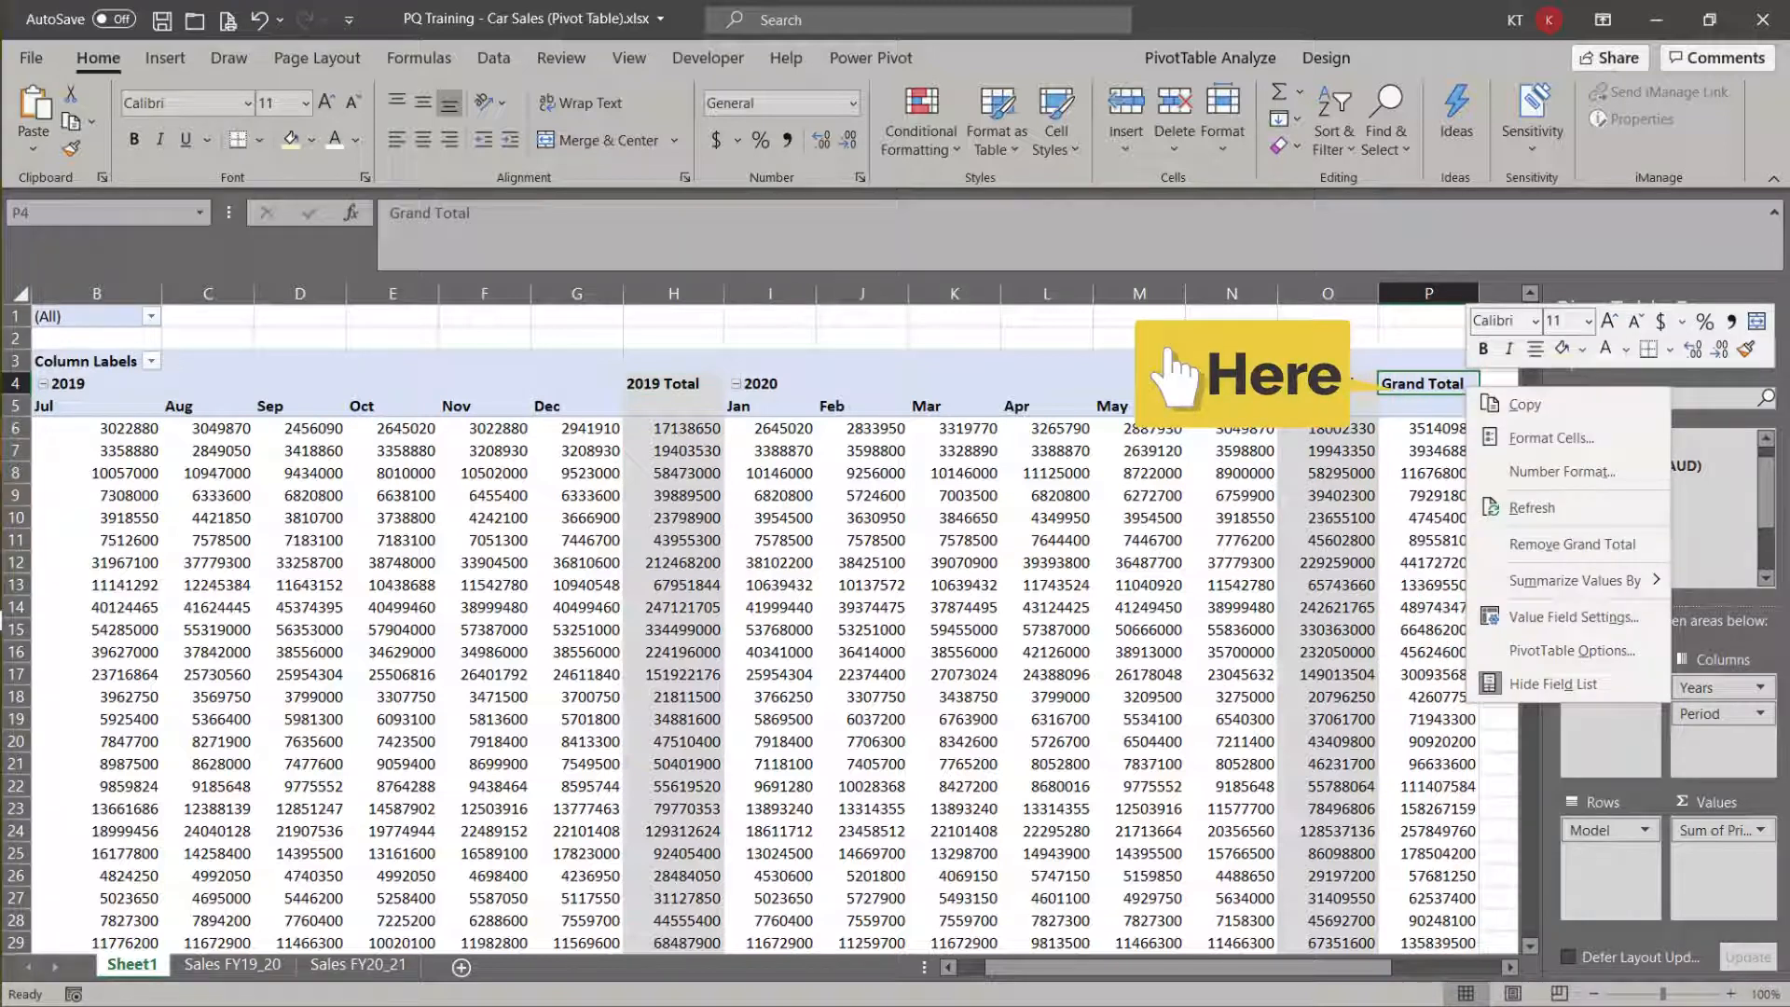
{"action": "left_click", "coordinate": [1572, 543]}
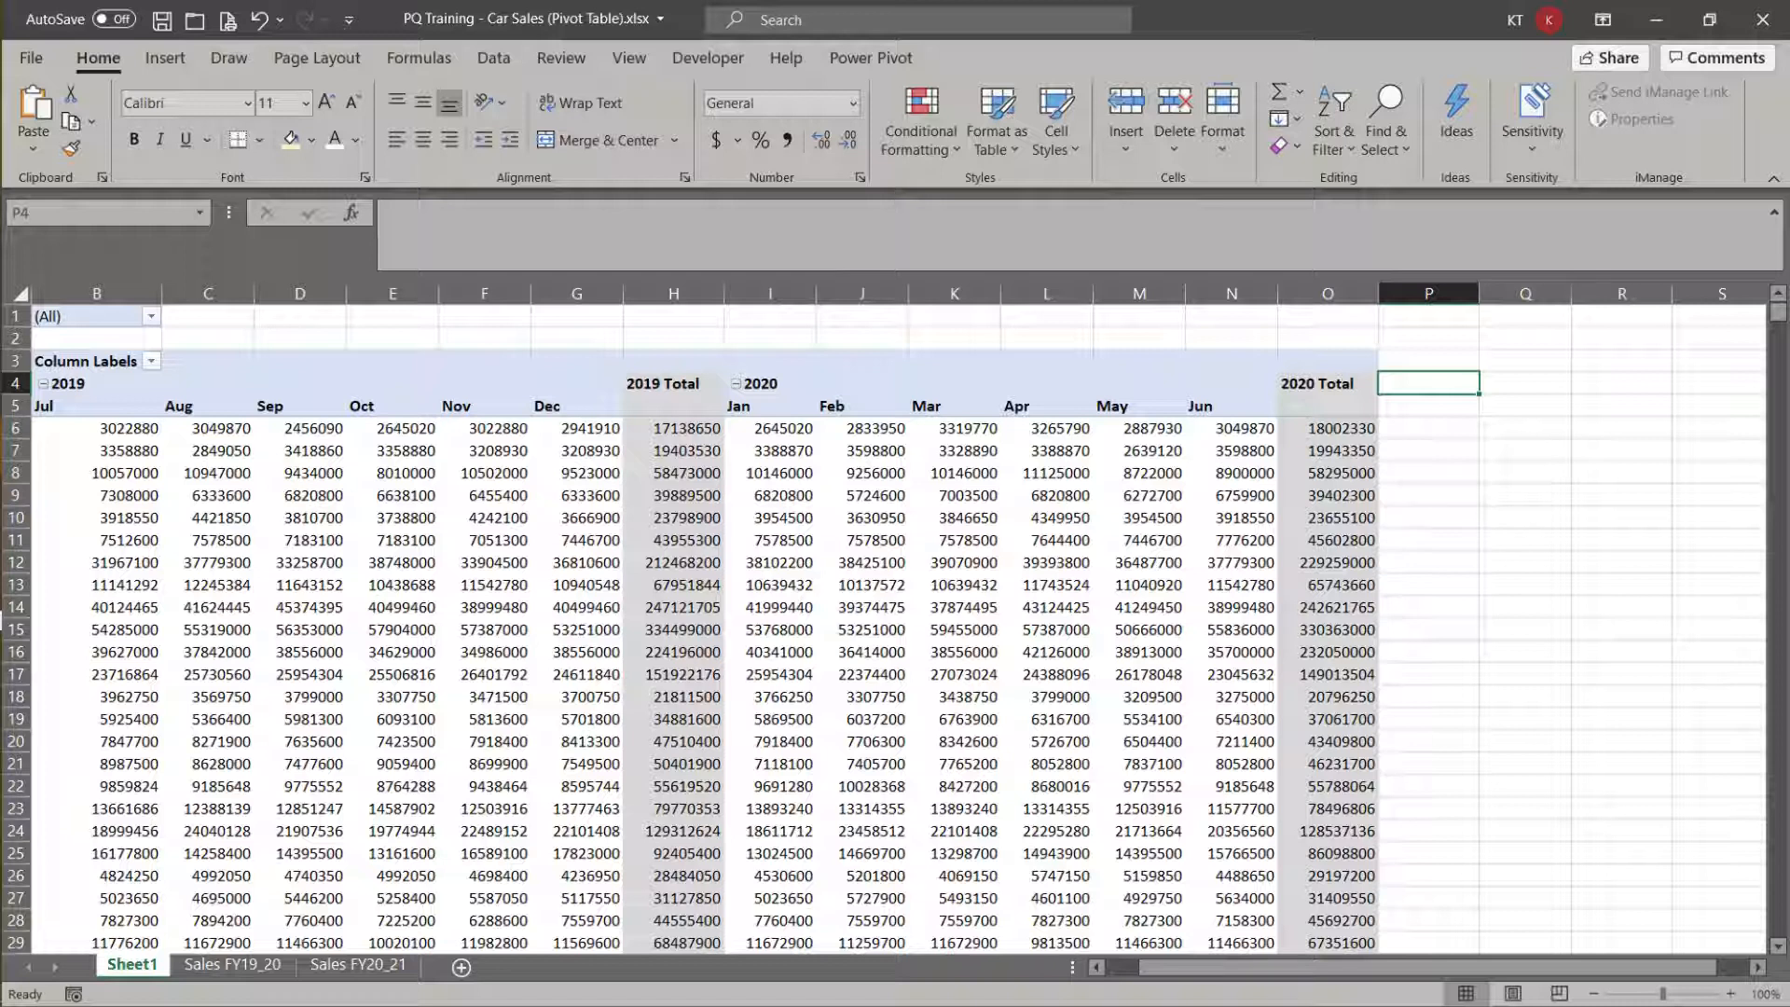
Step: Restore the Grand Total column by enabling grand totals for rows in the PivotTable Options
{"action": "left_click", "coordinate": [1071, 363]}
{"action": "right_click", "coordinate": [1070, 363]}
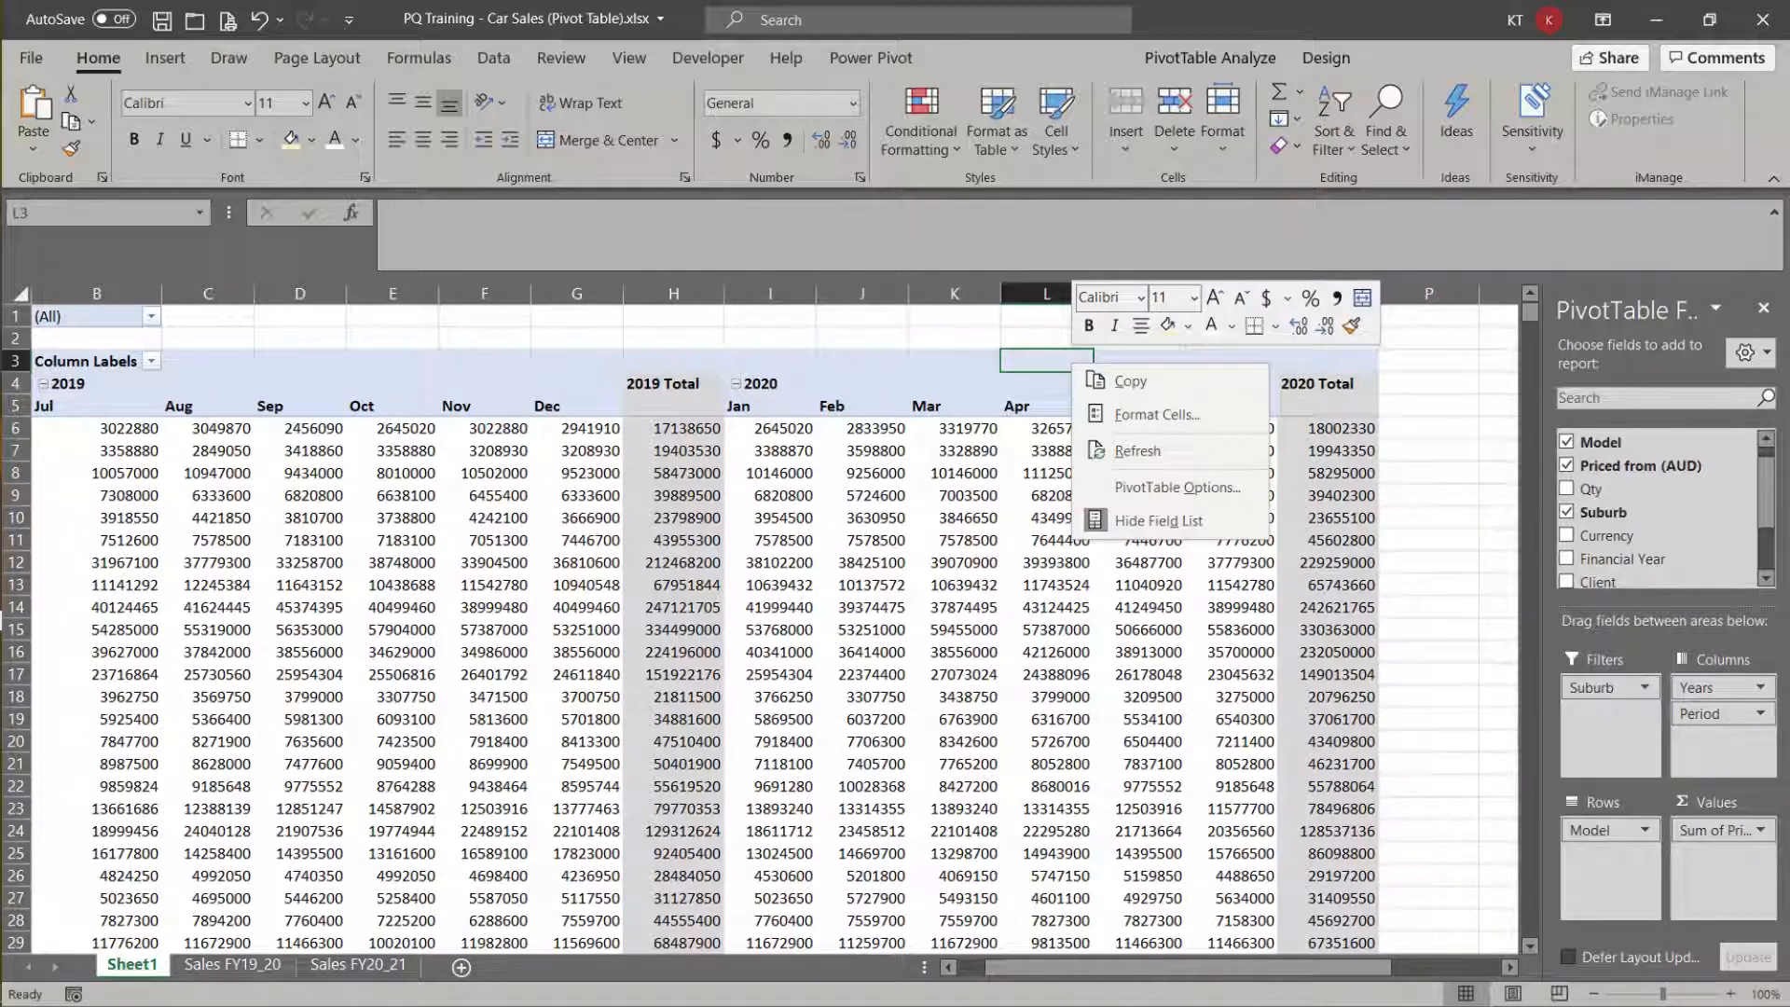
{"action": "left_click", "coordinate": [1177, 487]}
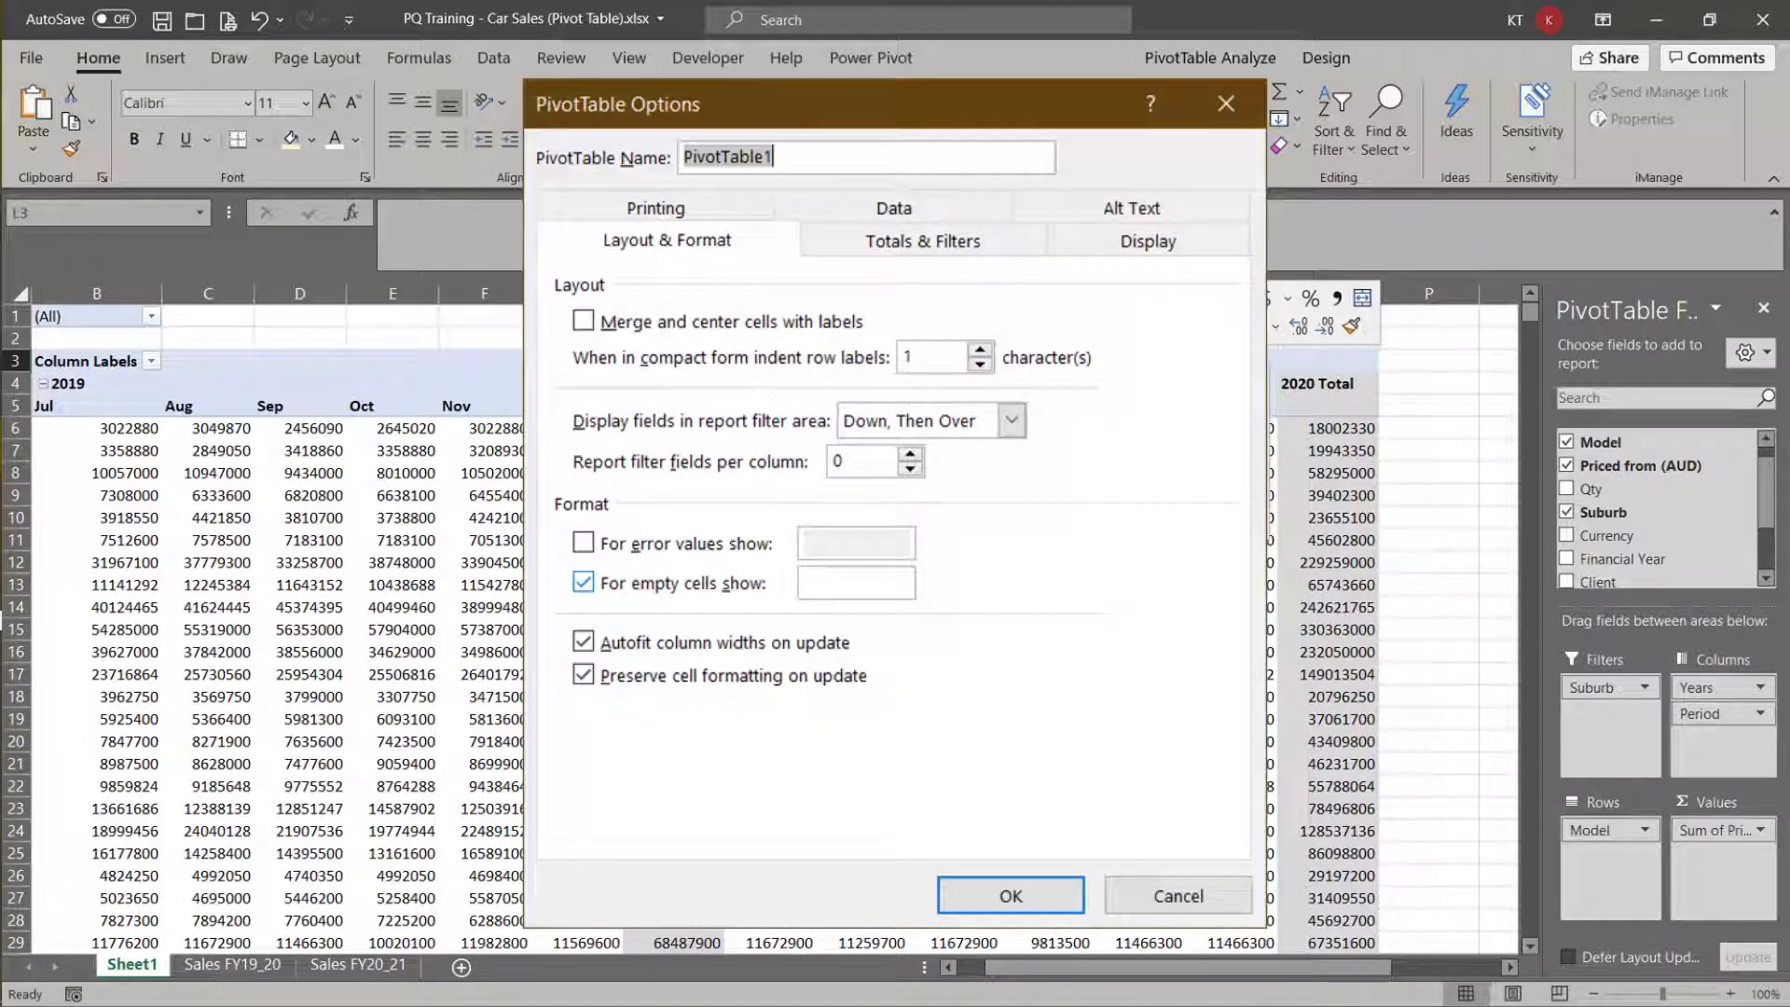
{"action": "key", "text": "ctrl+Tab"}
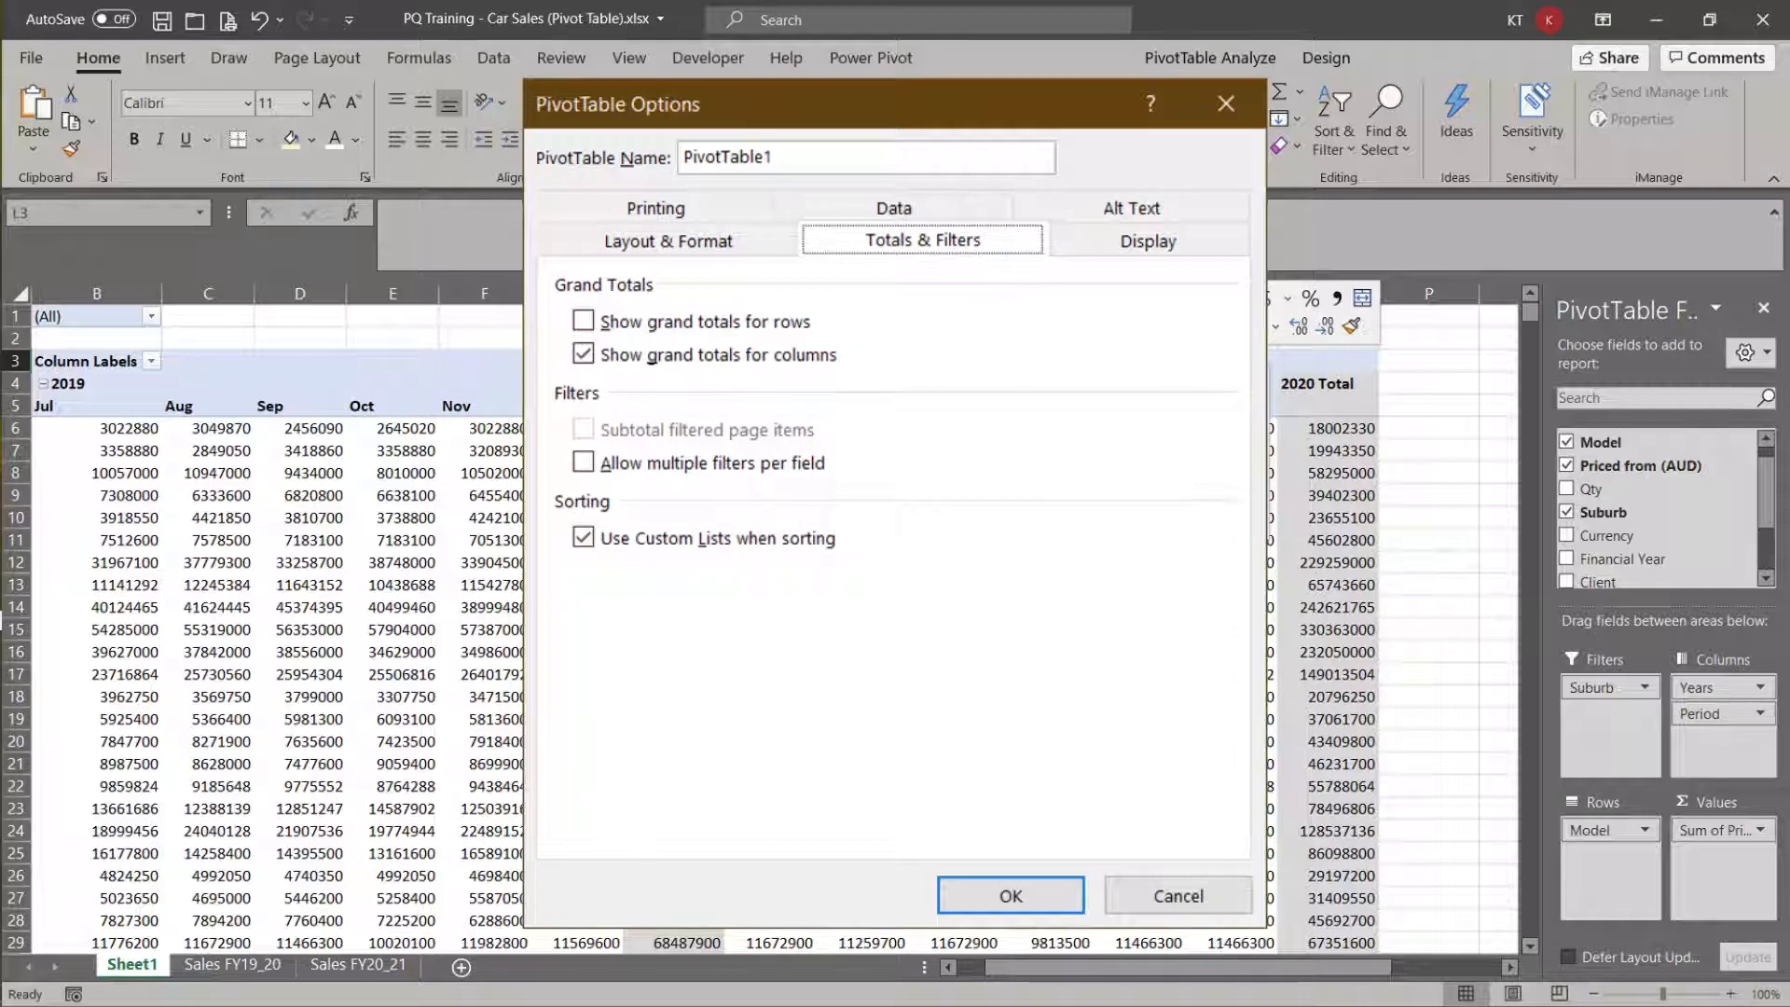
{"action": "left_click", "coordinate": [583, 322]}
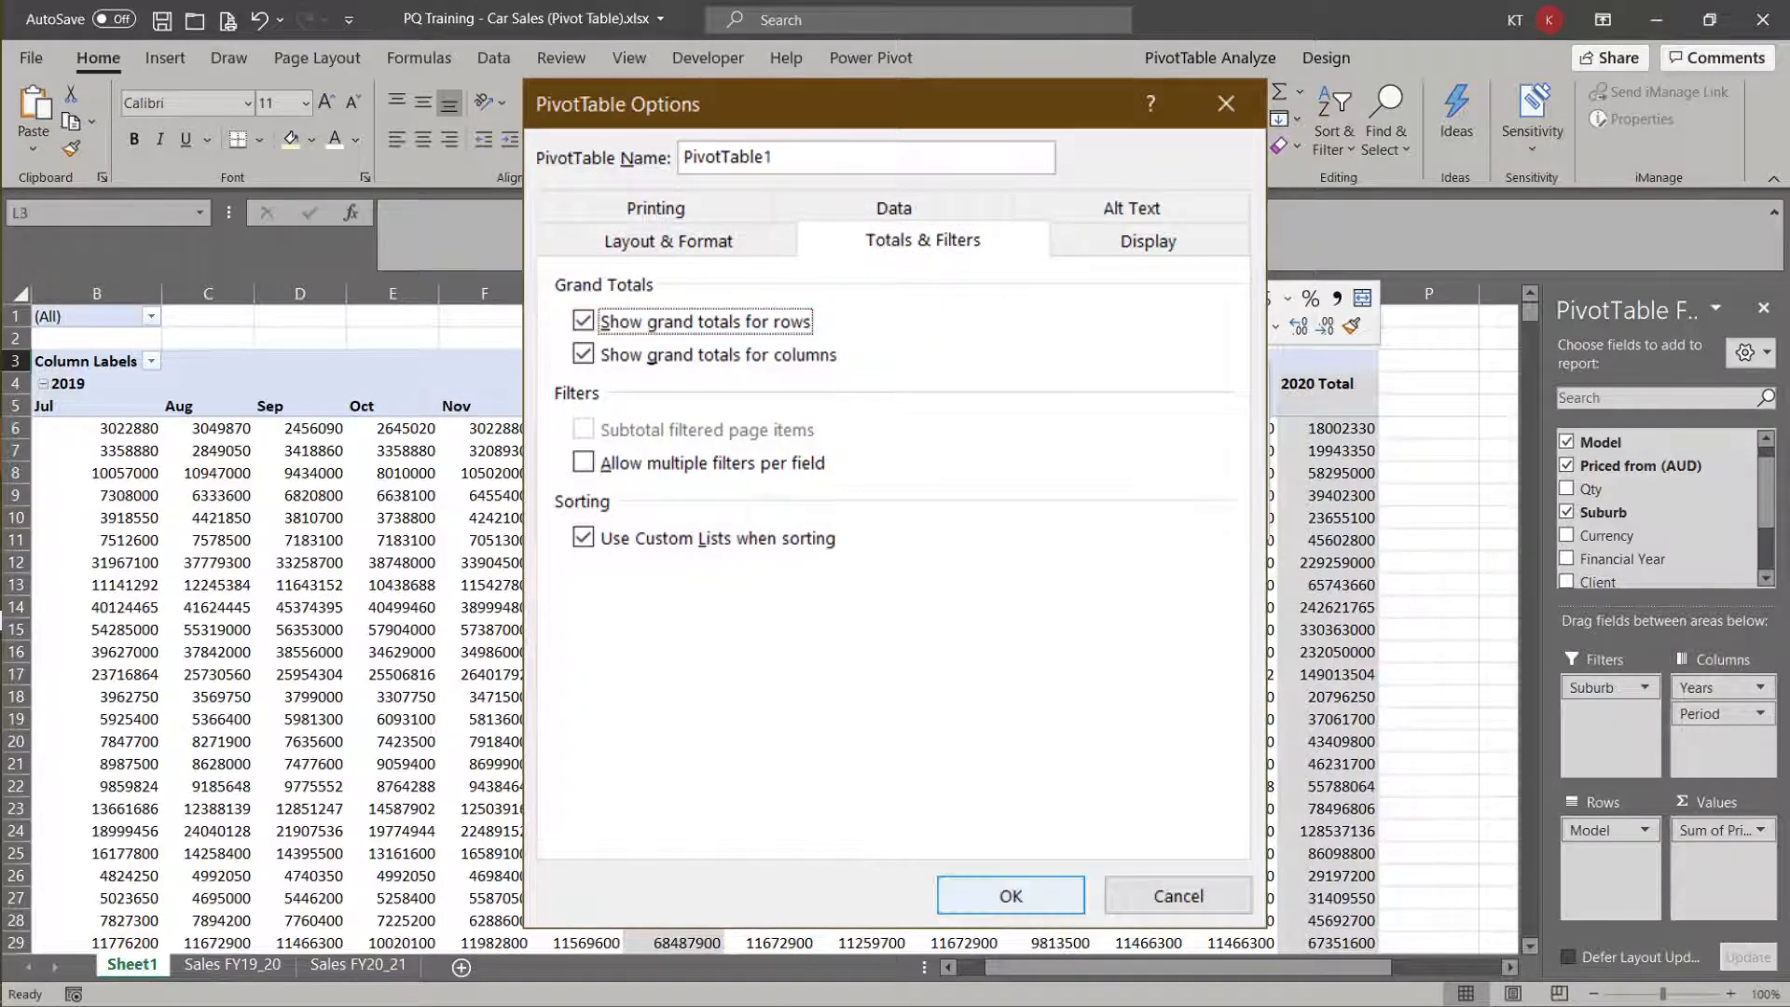
{"action": "key", "text": "Return"}
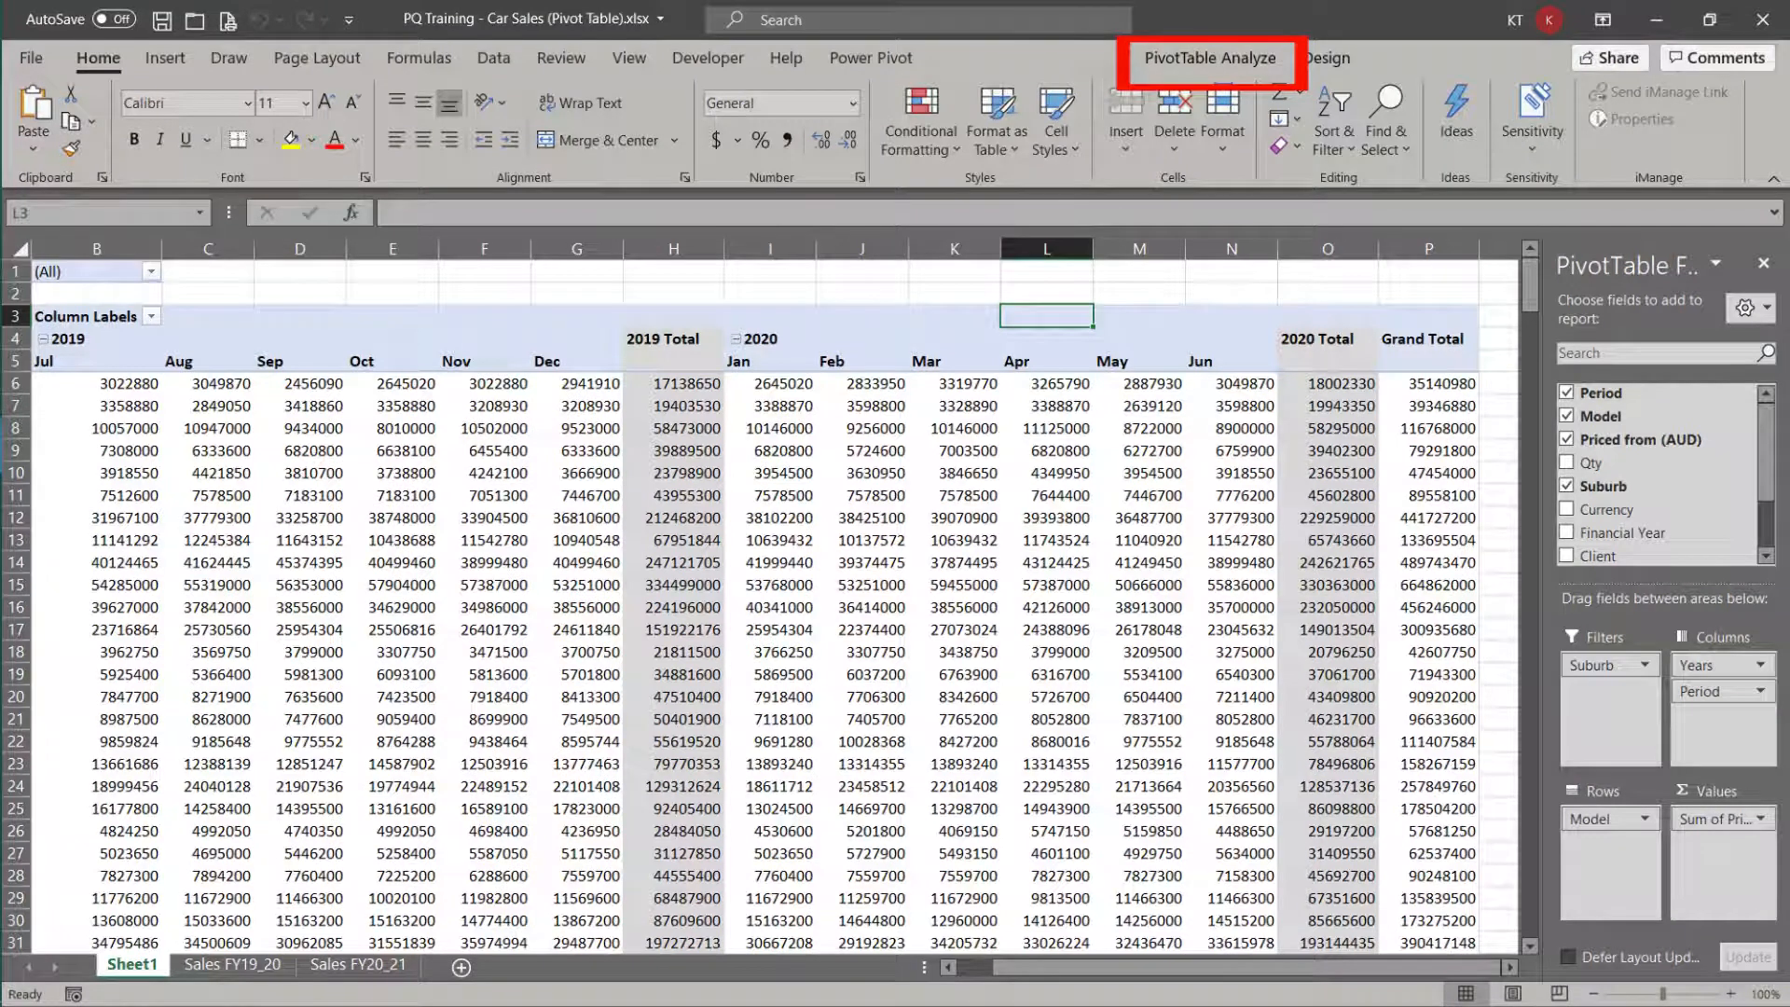
Step: Hide the PivotTable field list and display it again
{"action": "left_click", "coordinate": [1211, 58]}
{"action": "left_click", "coordinate": [1539, 121]}
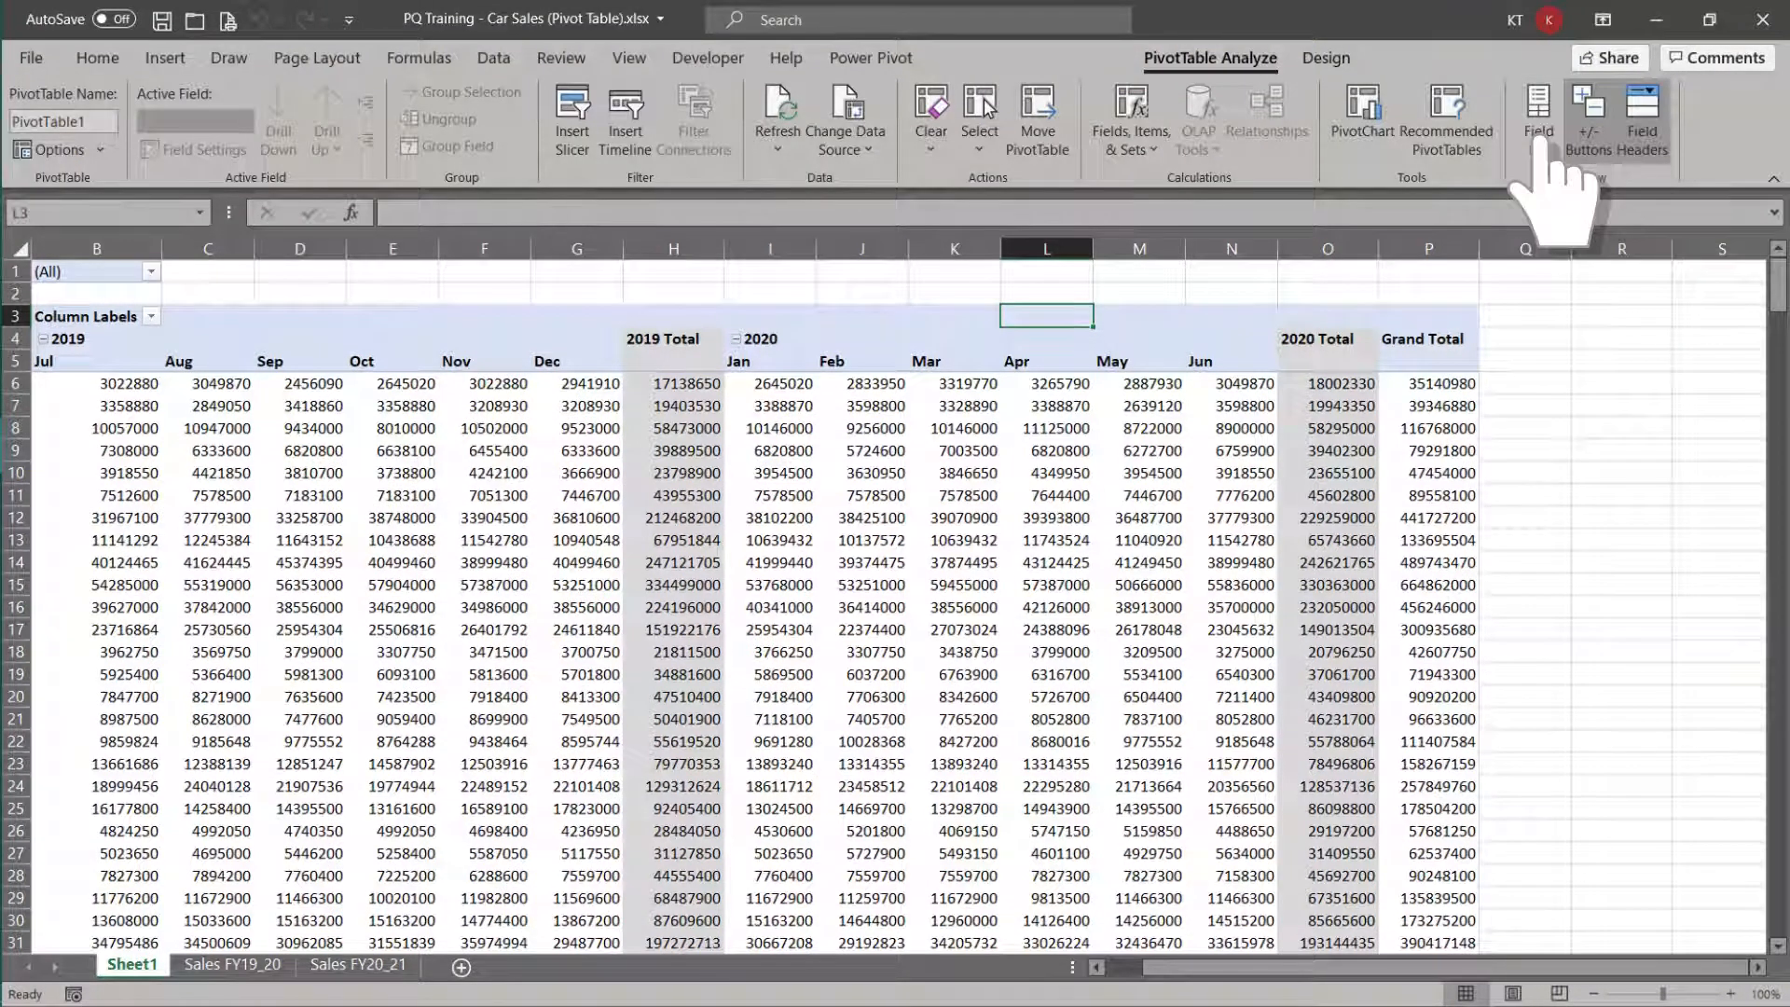
{"action": "left_click", "coordinate": [1541, 126]}
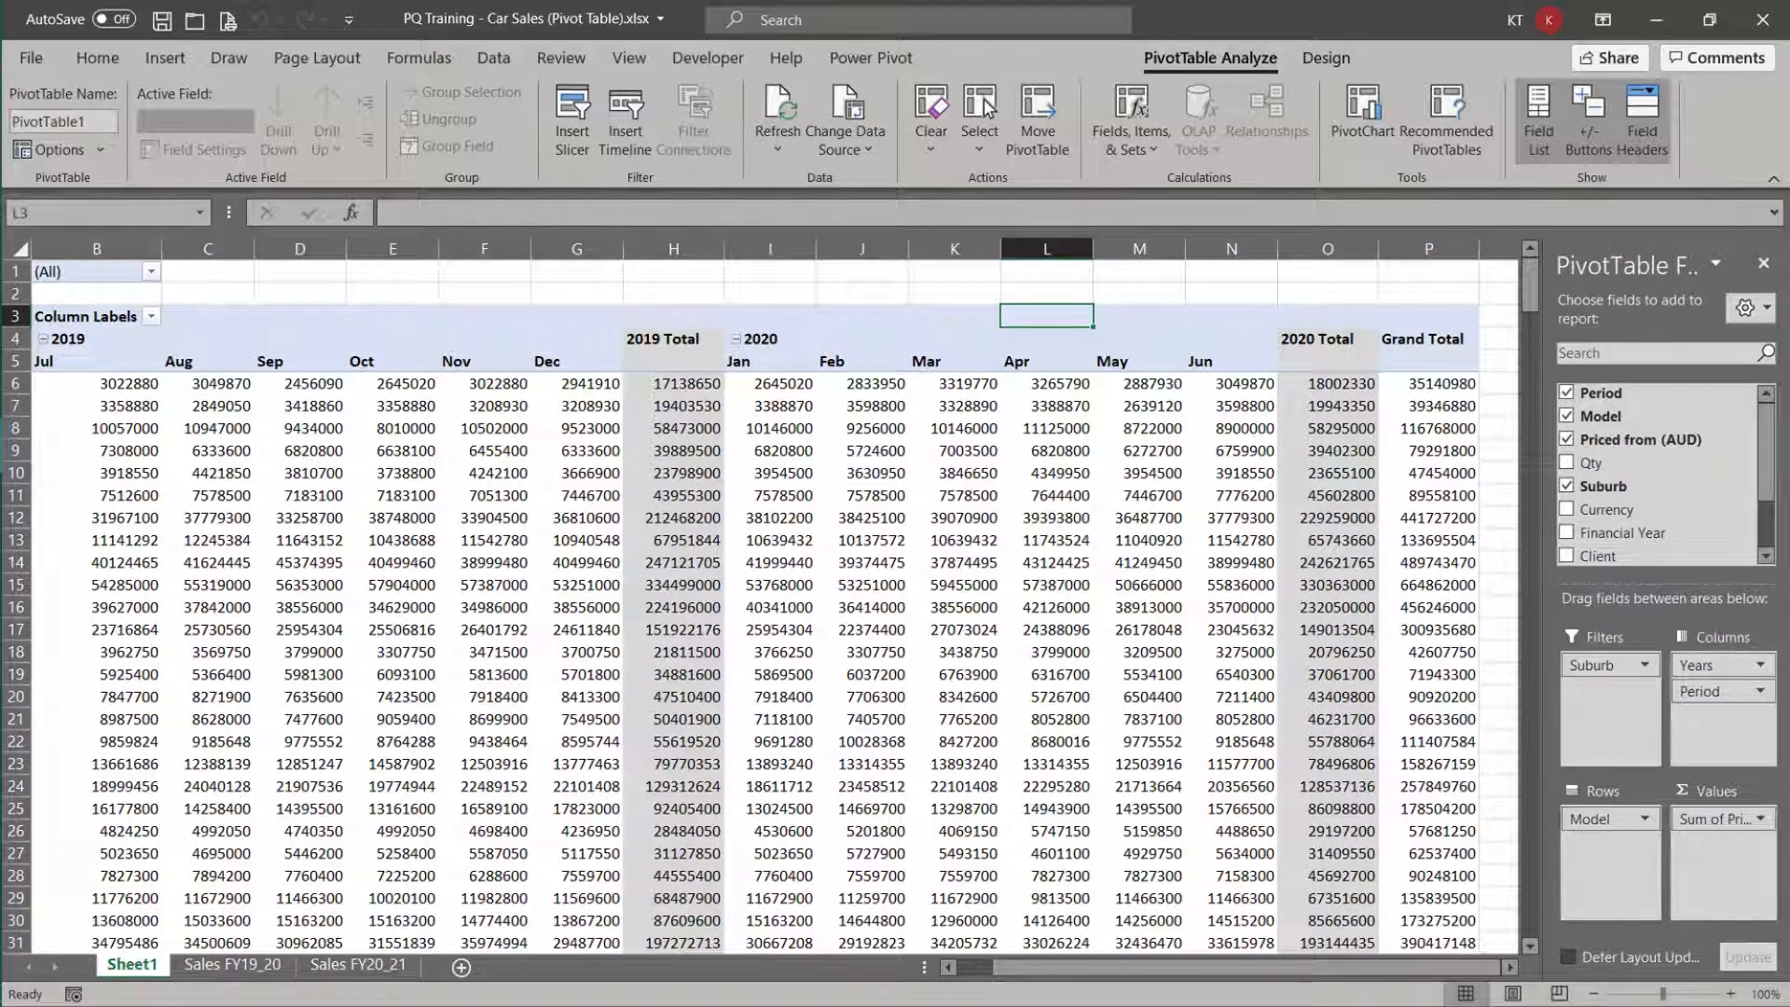
Step: Switch the PivotTable field list layout to Areas Section Only (1 by 4) and back to Fields Section and Areas Section Stacked
{"action": "left_click", "coordinate": [1749, 309]}
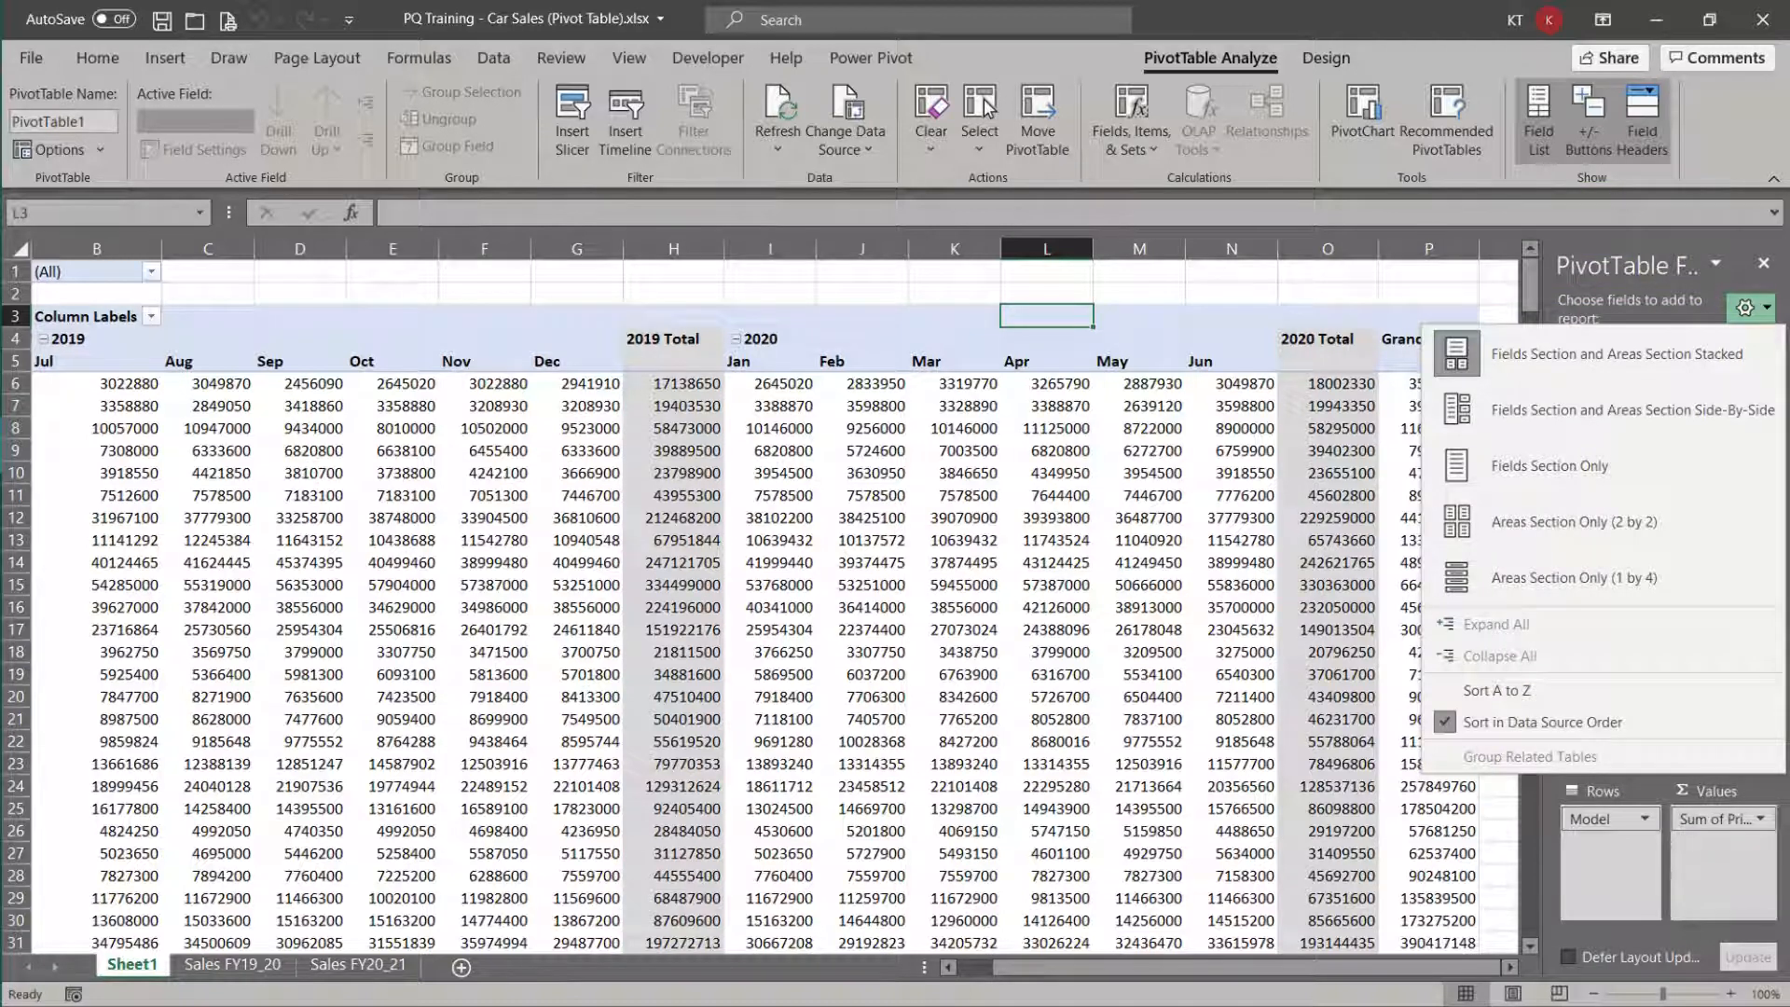
{"action": "left_click", "coordinate": [1574, 577]}
{"action": "left_click", "coordinate": [1748, 302]}
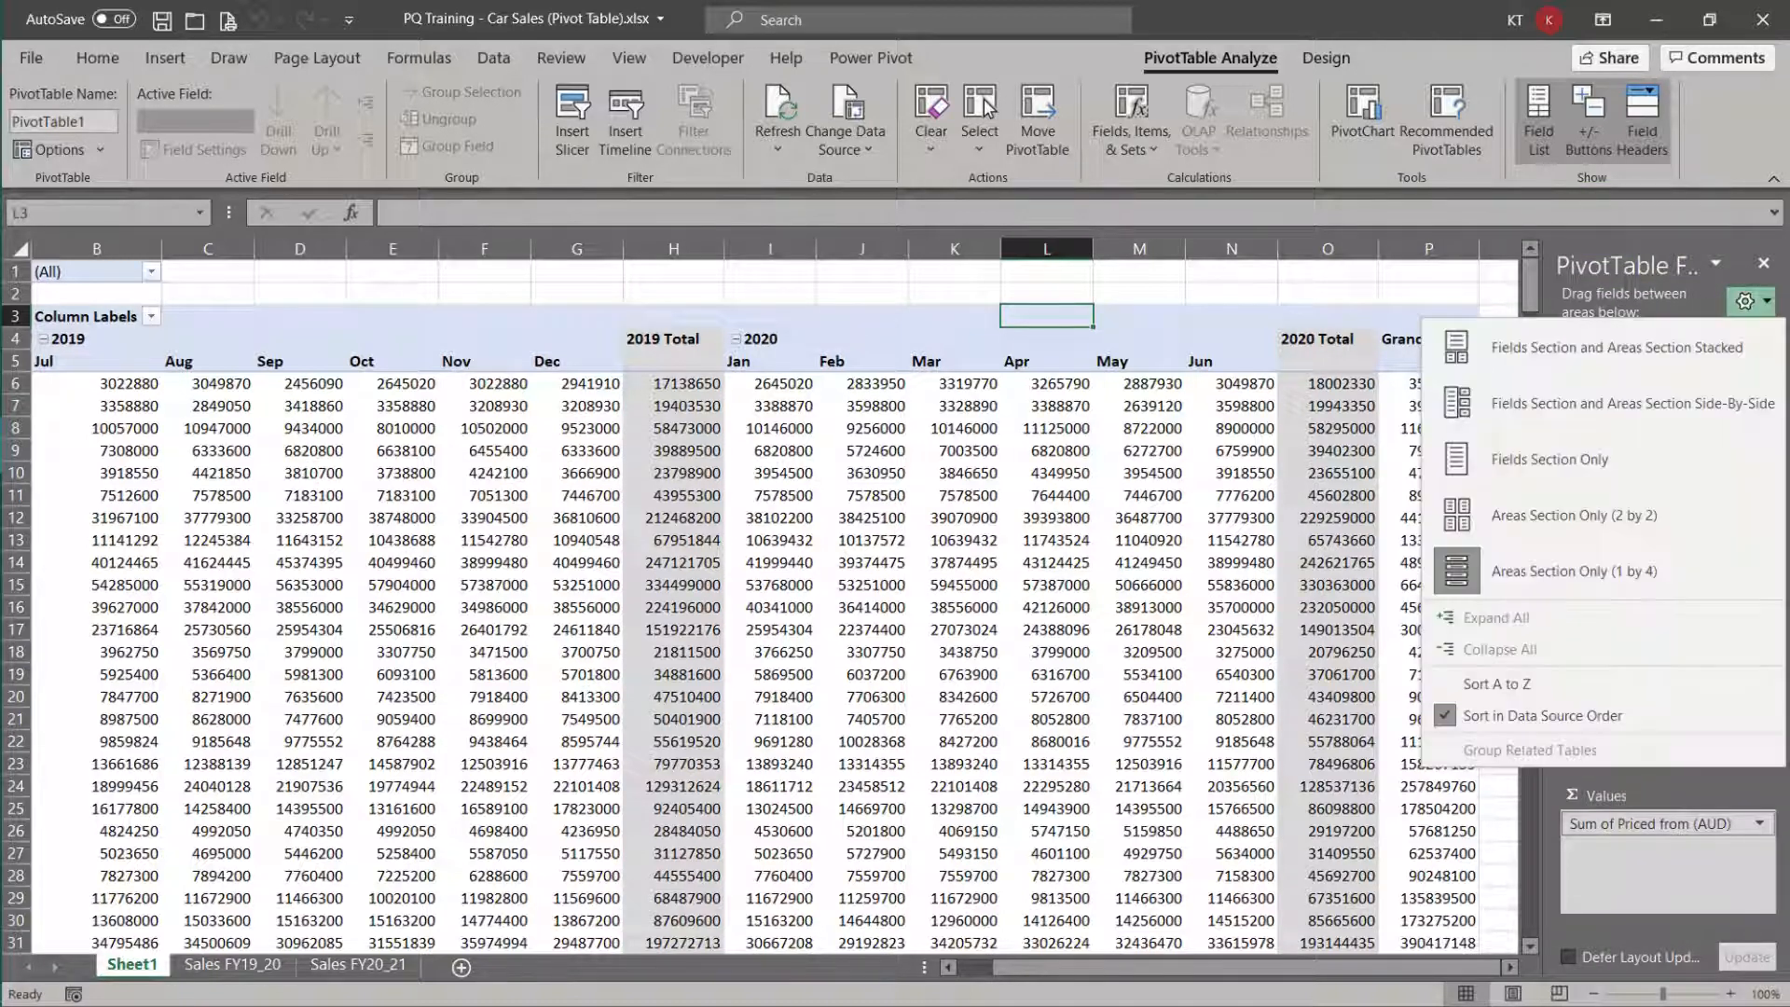
{"action": "left_click", "coordinate": [1617, 347]}
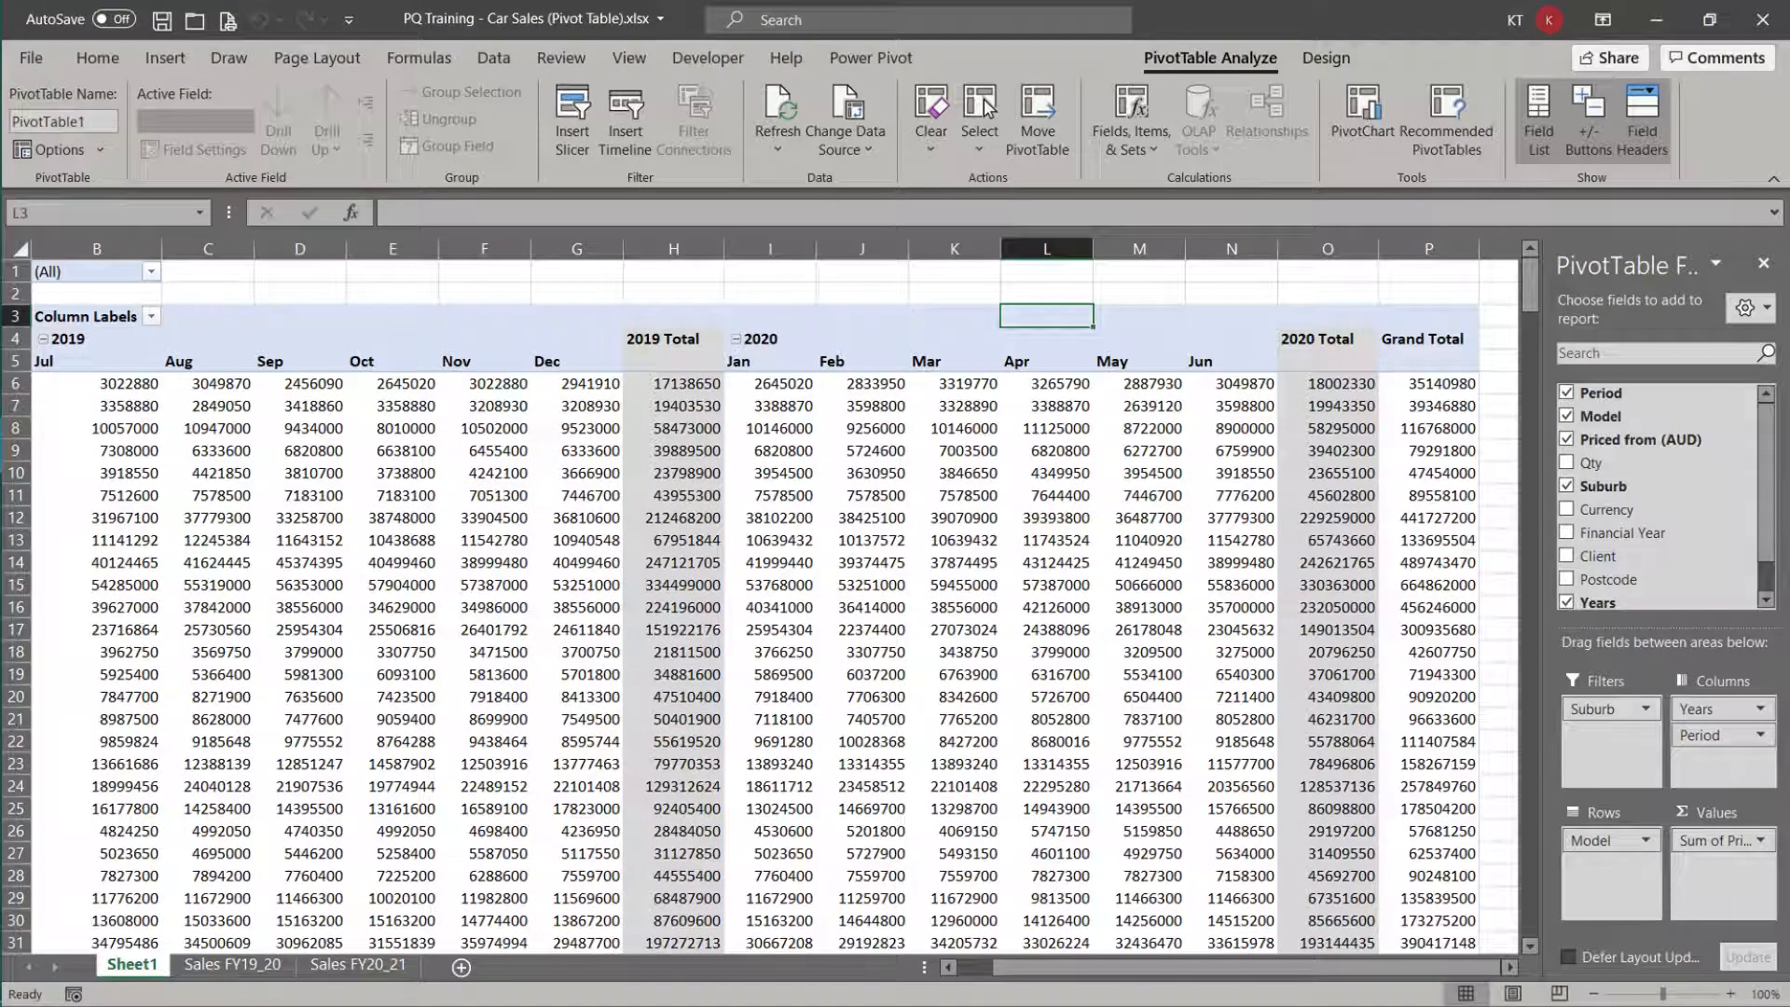
Step: Rename the PivotTable as Sales Summary
{"action": "left_click", "coordinate": [64, 122]}
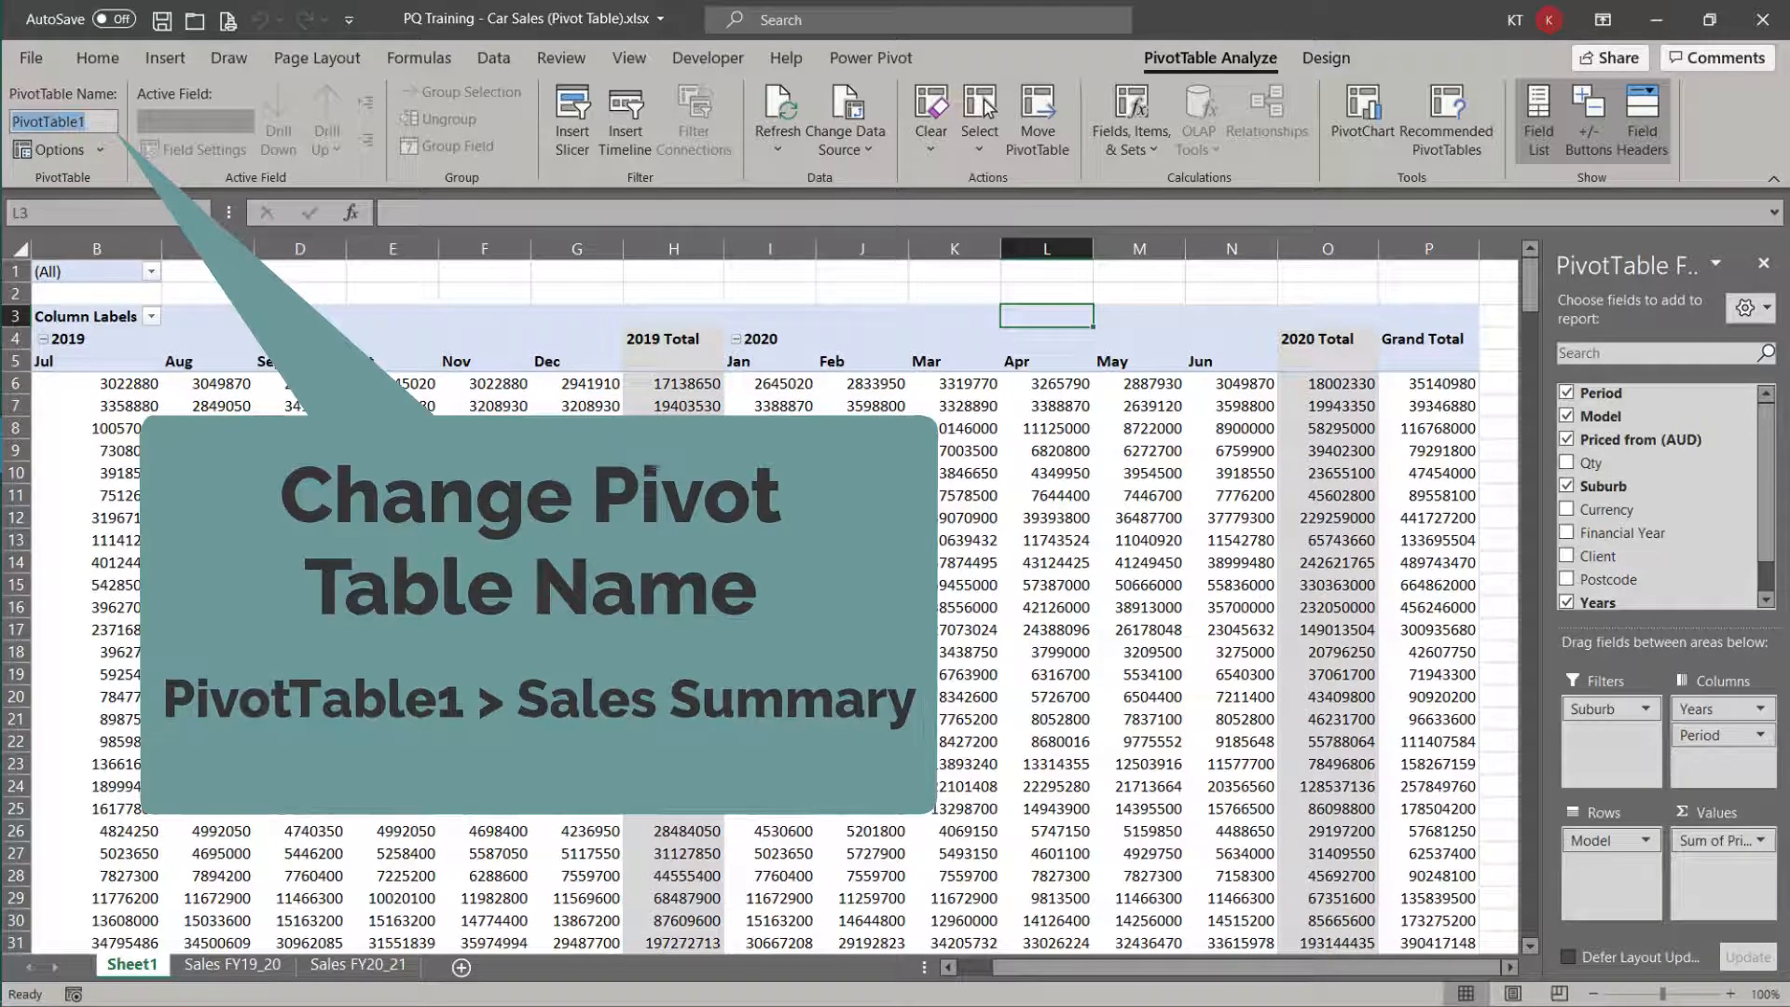
{"action": "type", "text": "Sales Summary"}
{"action": "key", "text": "Return"}
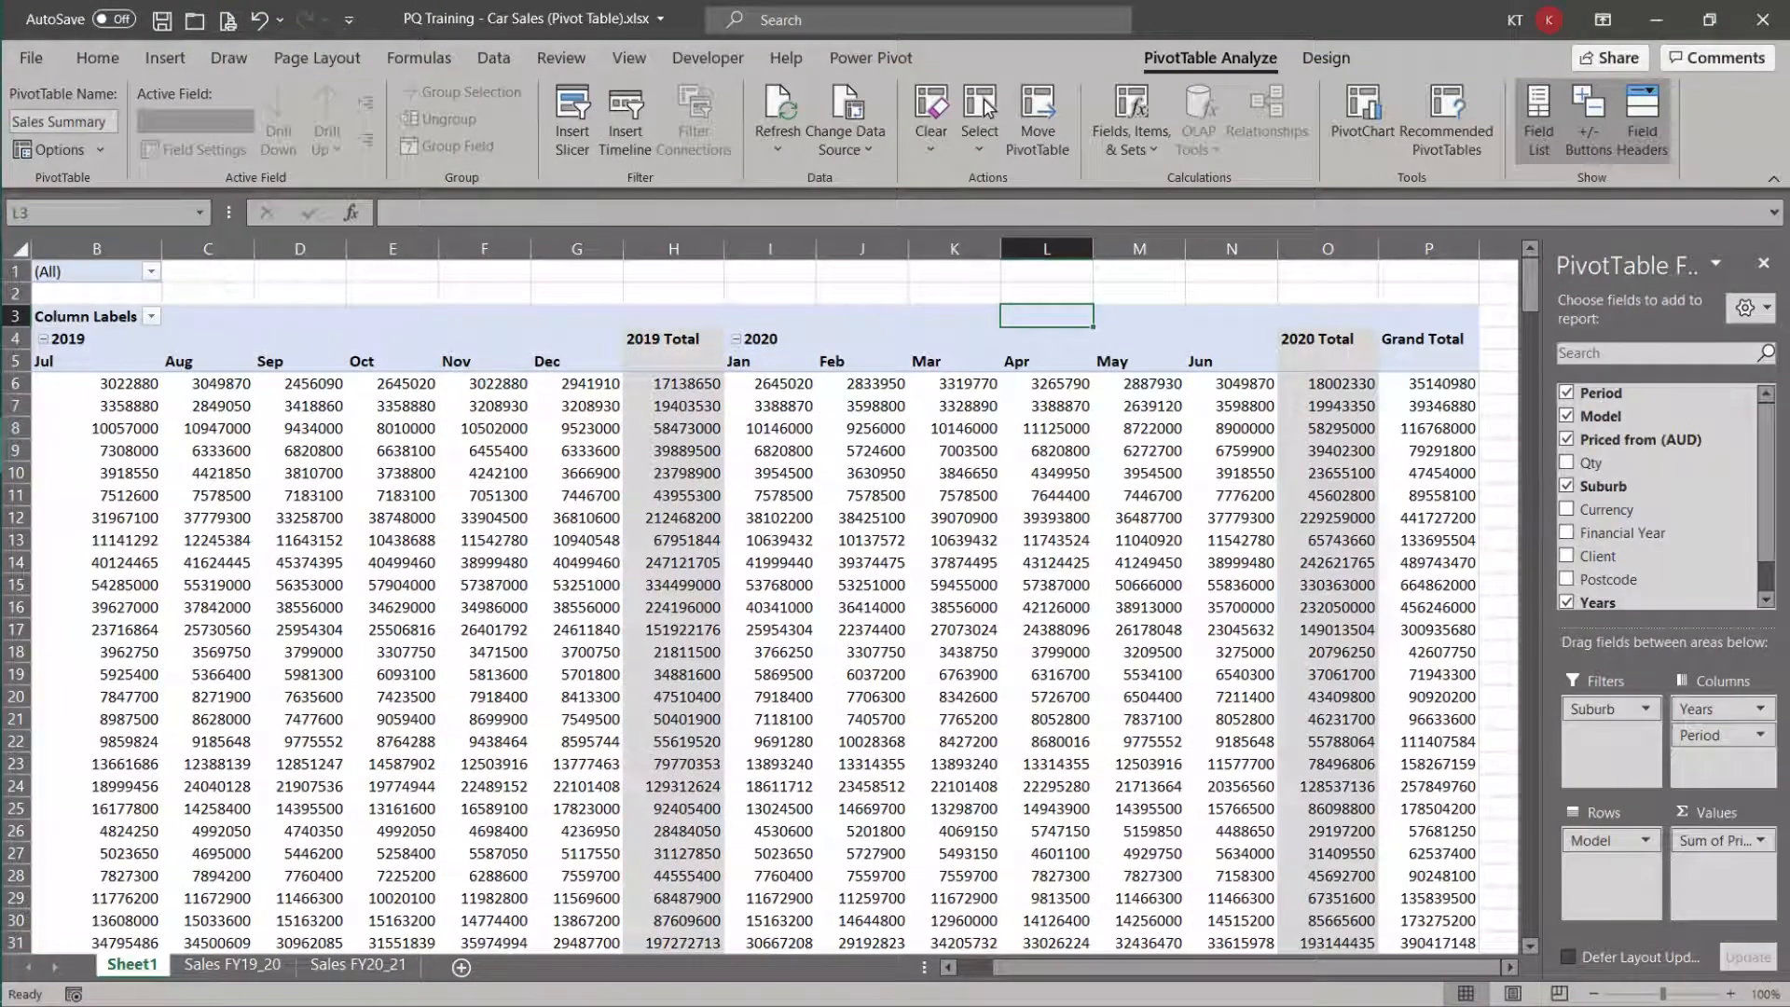
Step: Apply the Accounting number format with dollar signs to the January to June 2020 values in I6:N26
{"action": "left_click_drag", "start_coordinate": [770, 383], "coordinate": [1232, 830]}
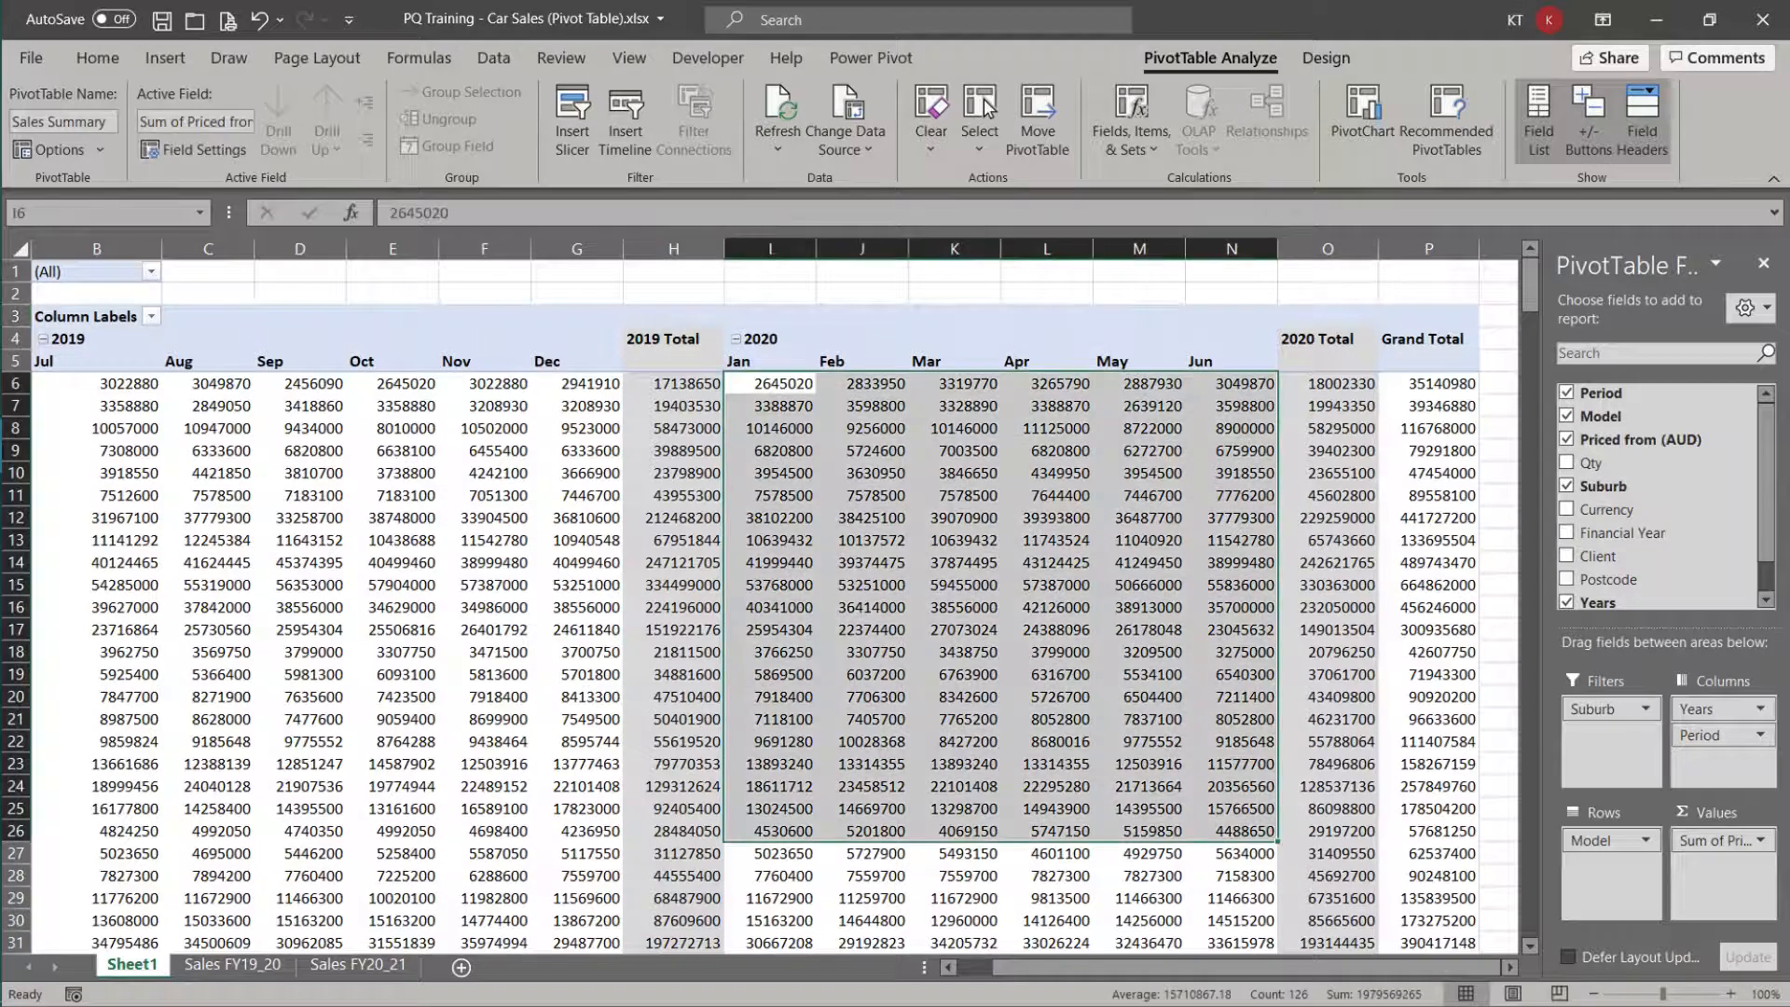
{"action": "left_click", "coordinate": [98, 58]}
{"action": "left_click", "coordinate": [716, 140]}
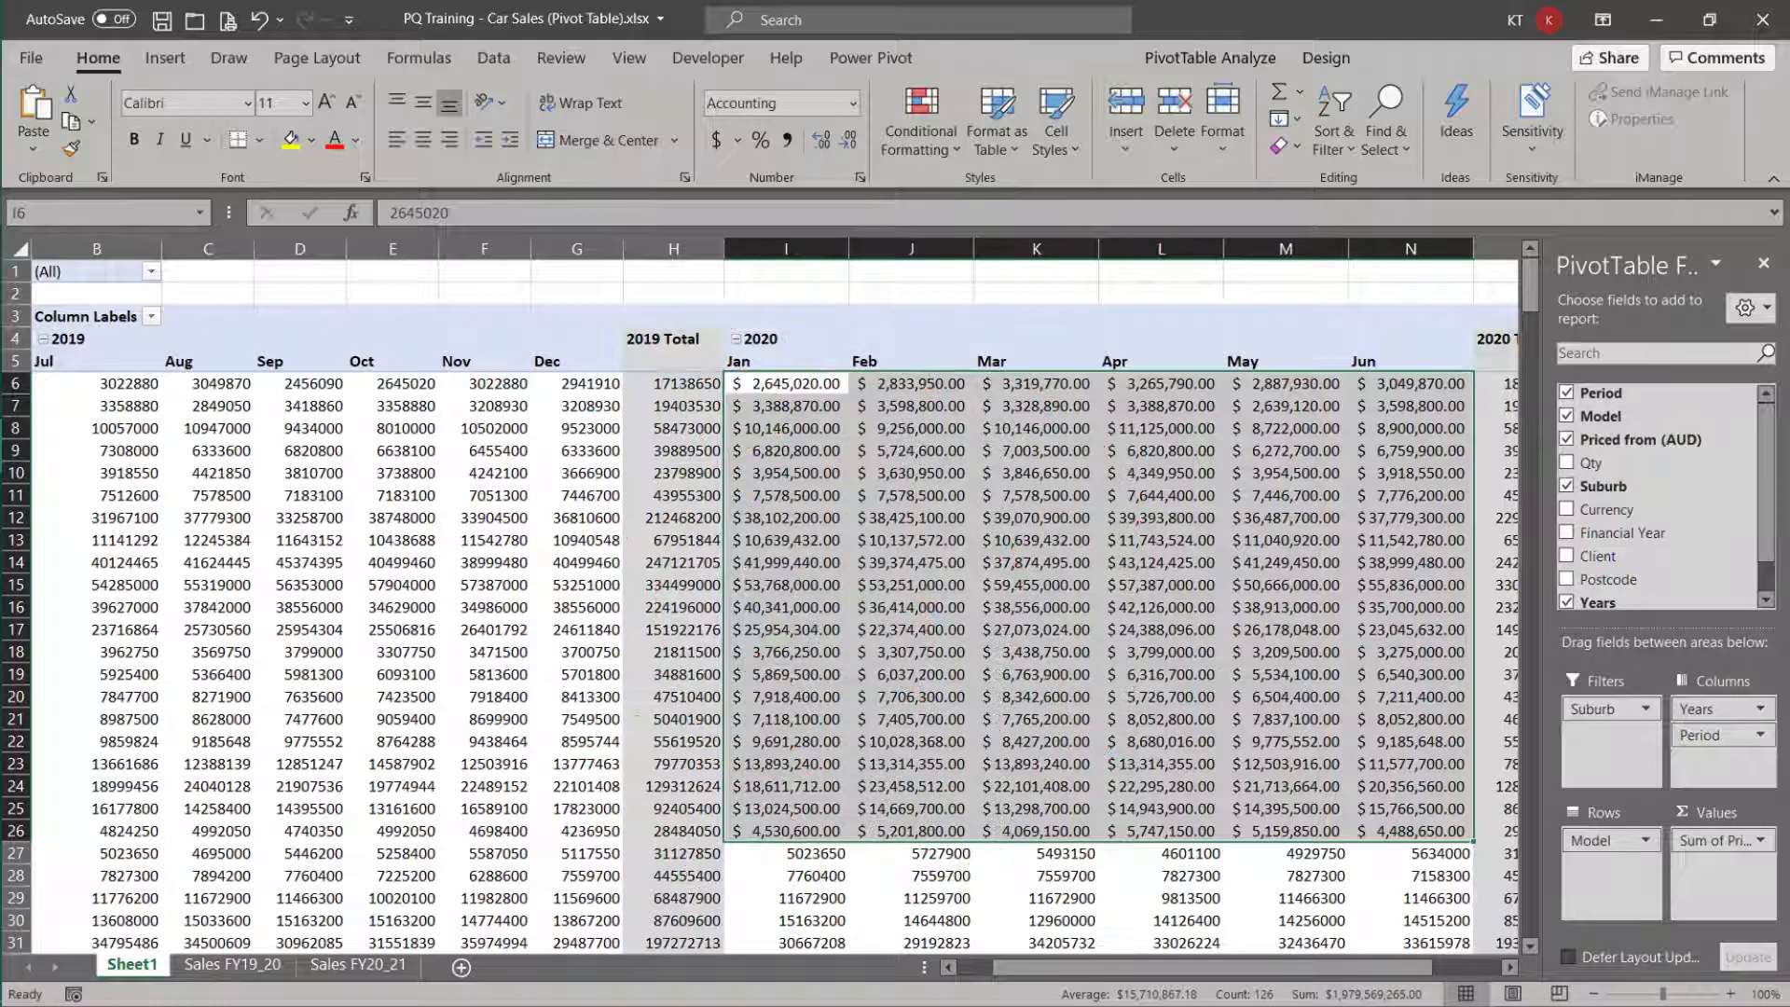
Step: Format the Sum of Priced from (AUD) value field as Currency with 2 decimals and $, and summarize it by Average
{"action": "left_click", "coordinate": [1721, 840]}
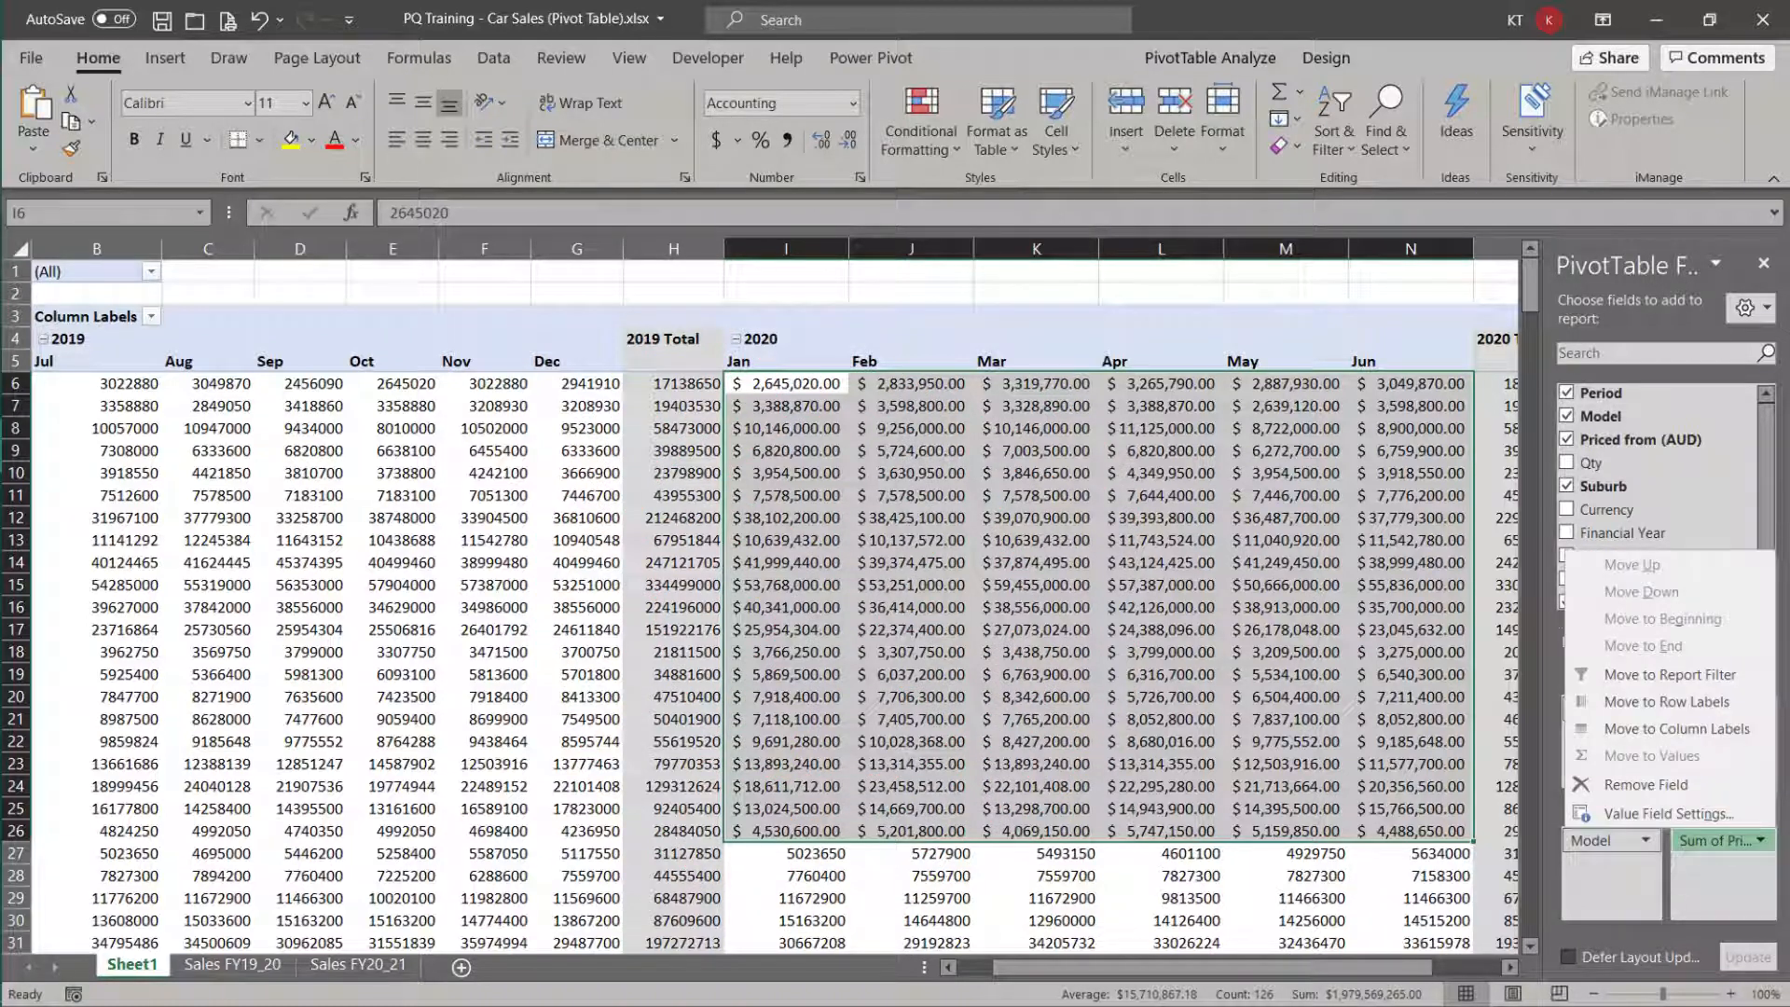
{"action": "left_click", "coordinate": [1669, 813]}
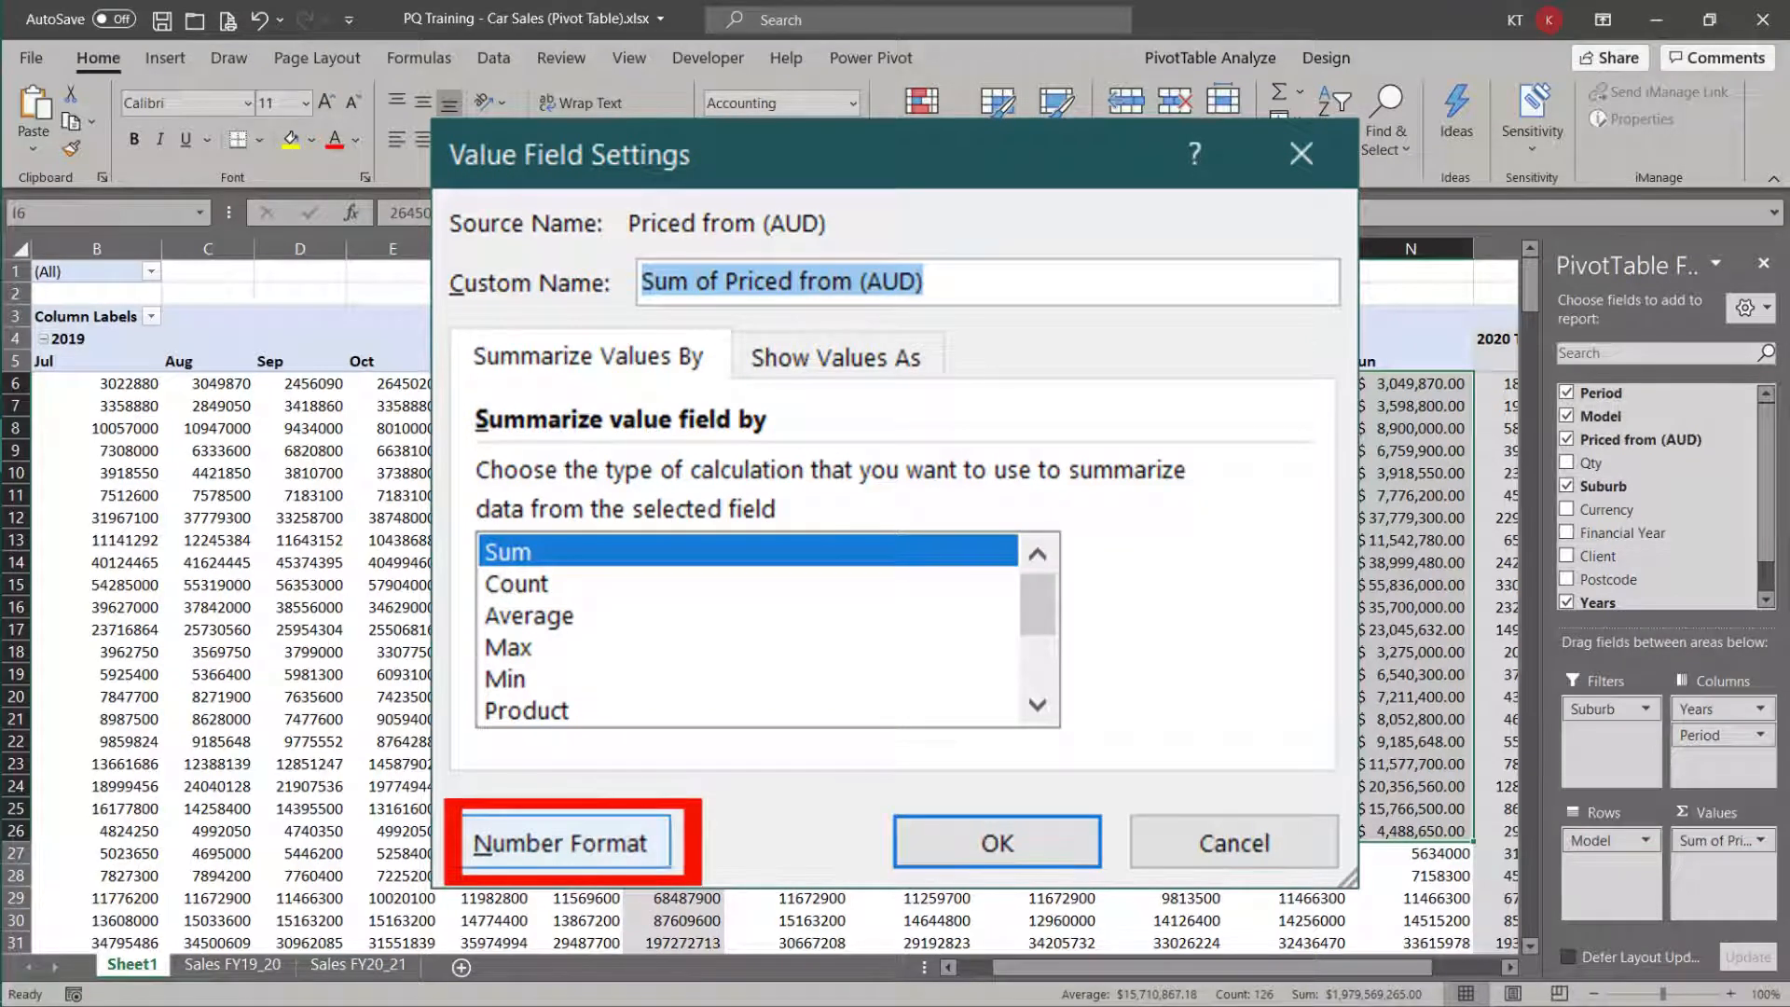
{"action": "left_click", "coordinate": [569, 839]}
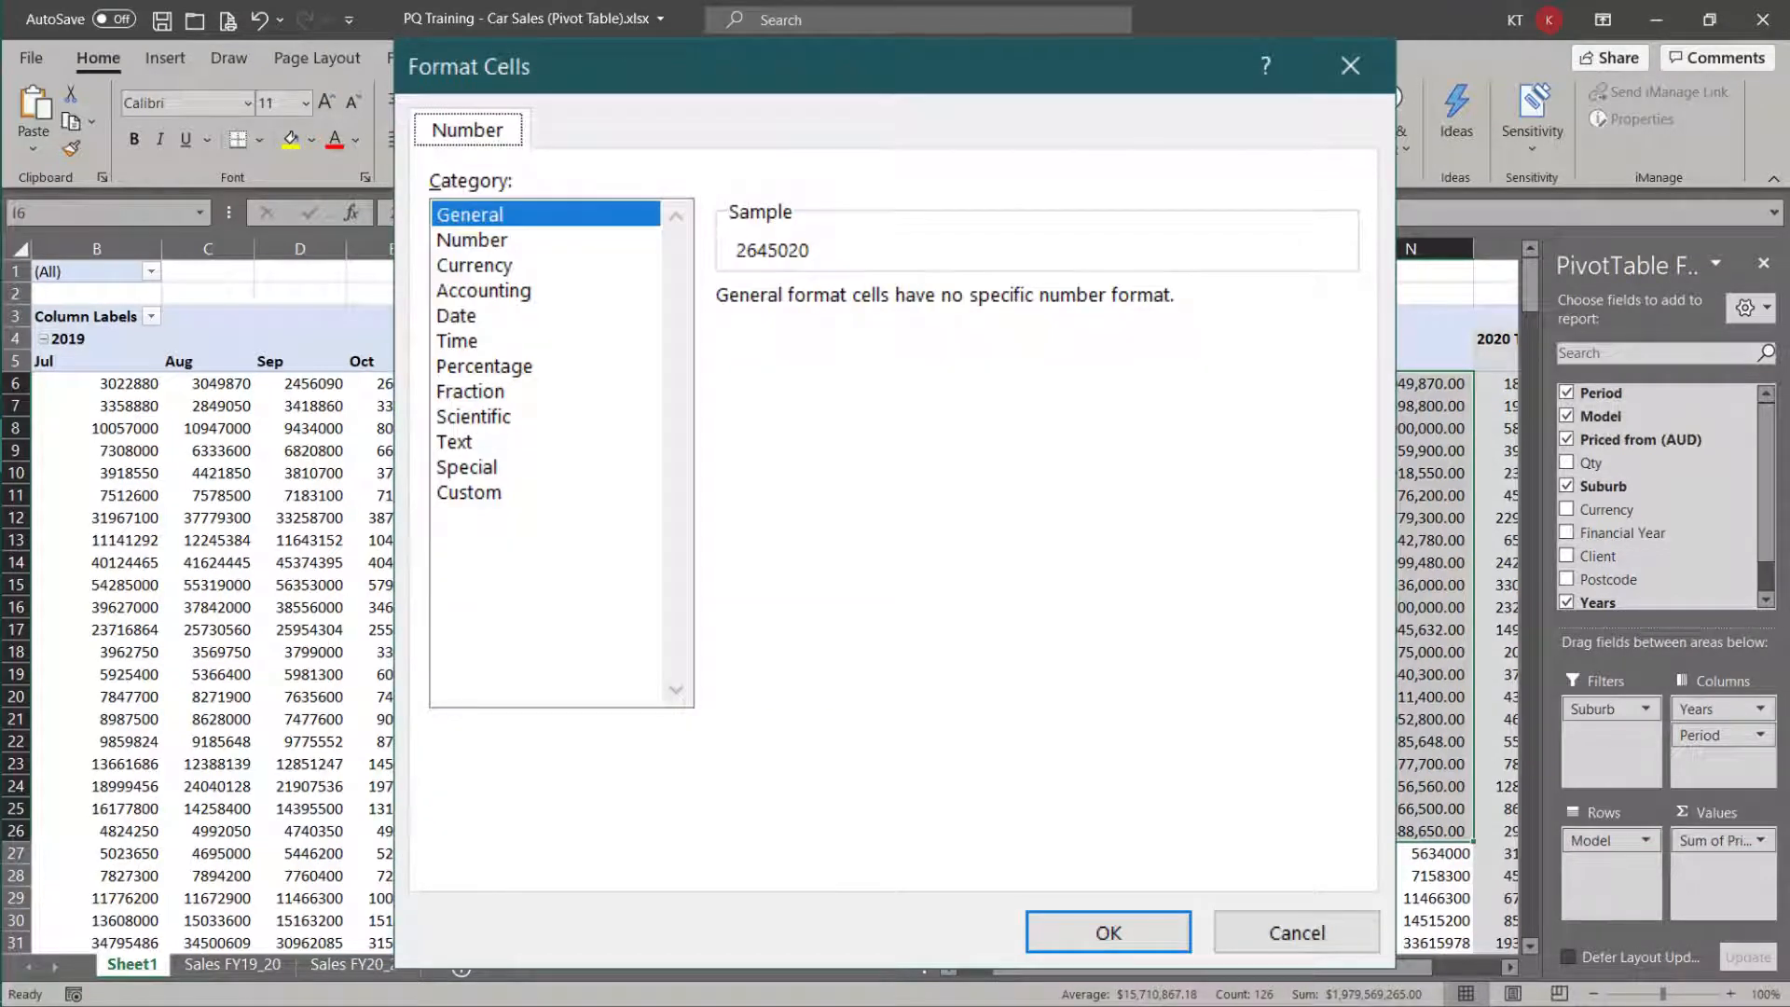
{"action": "left_click", "coordinate": [475, 266]}
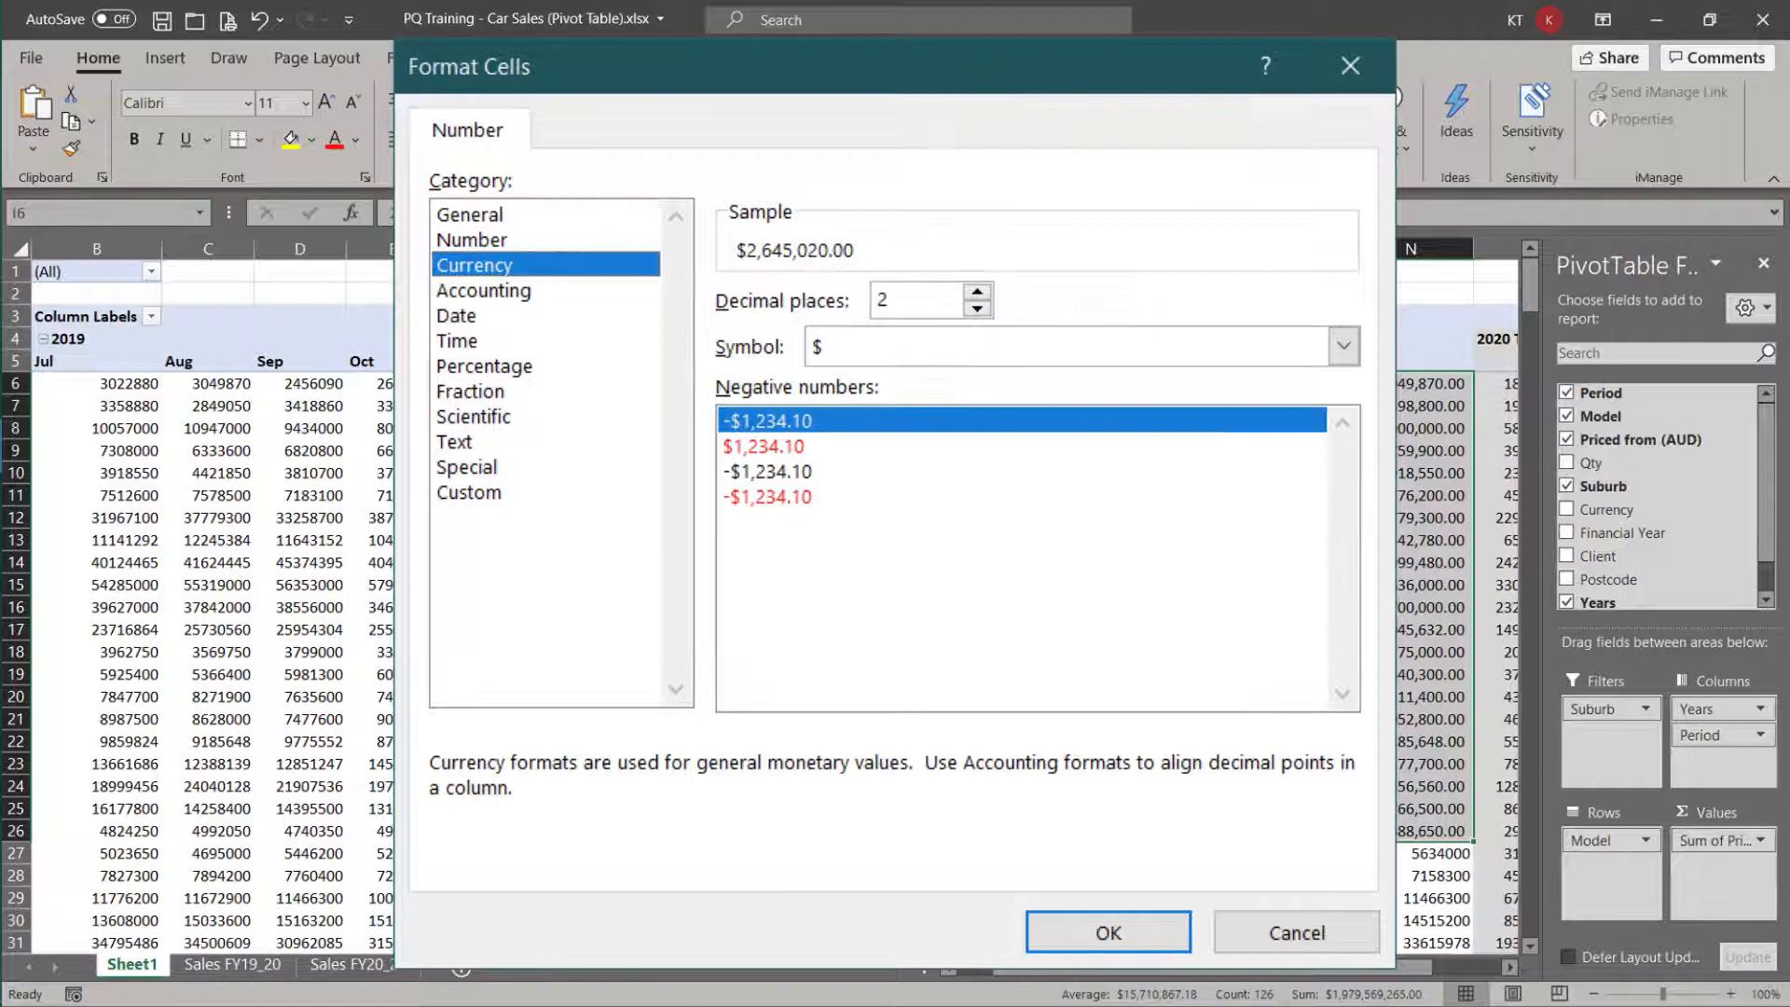
{"action": "left_click", "coordinate": [1108, 932]}
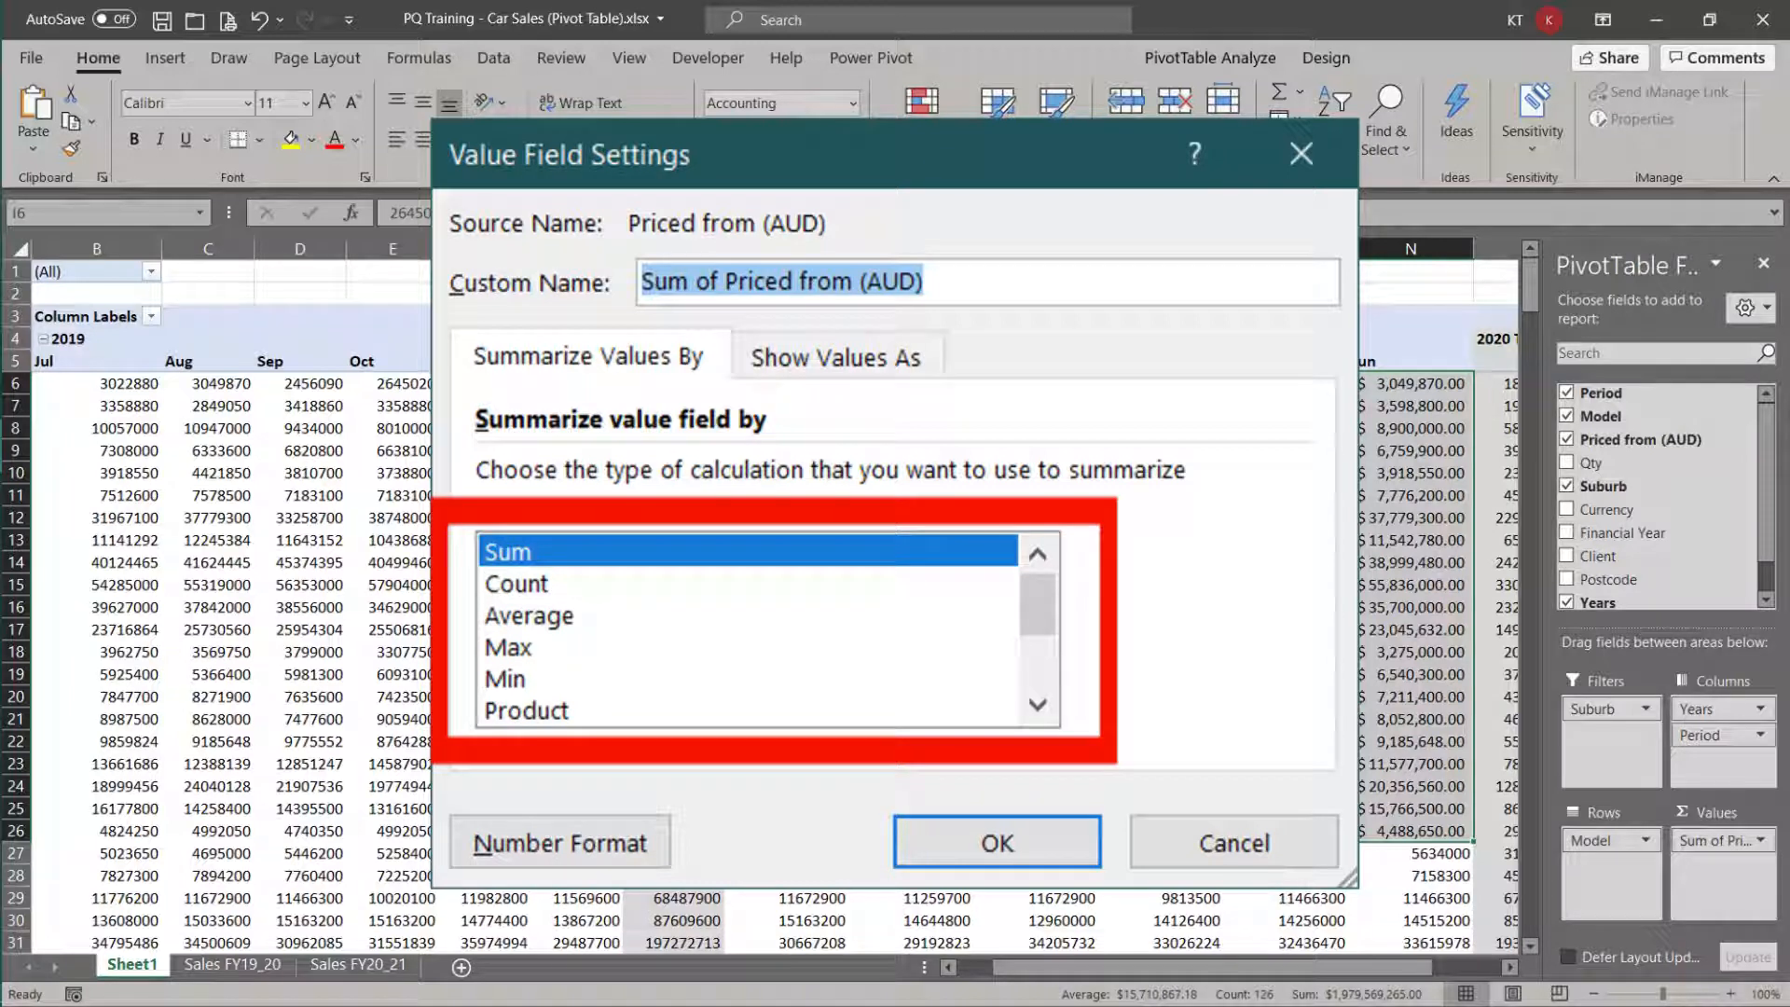
{"action": "left_click", "coordinate": [550, 618]}
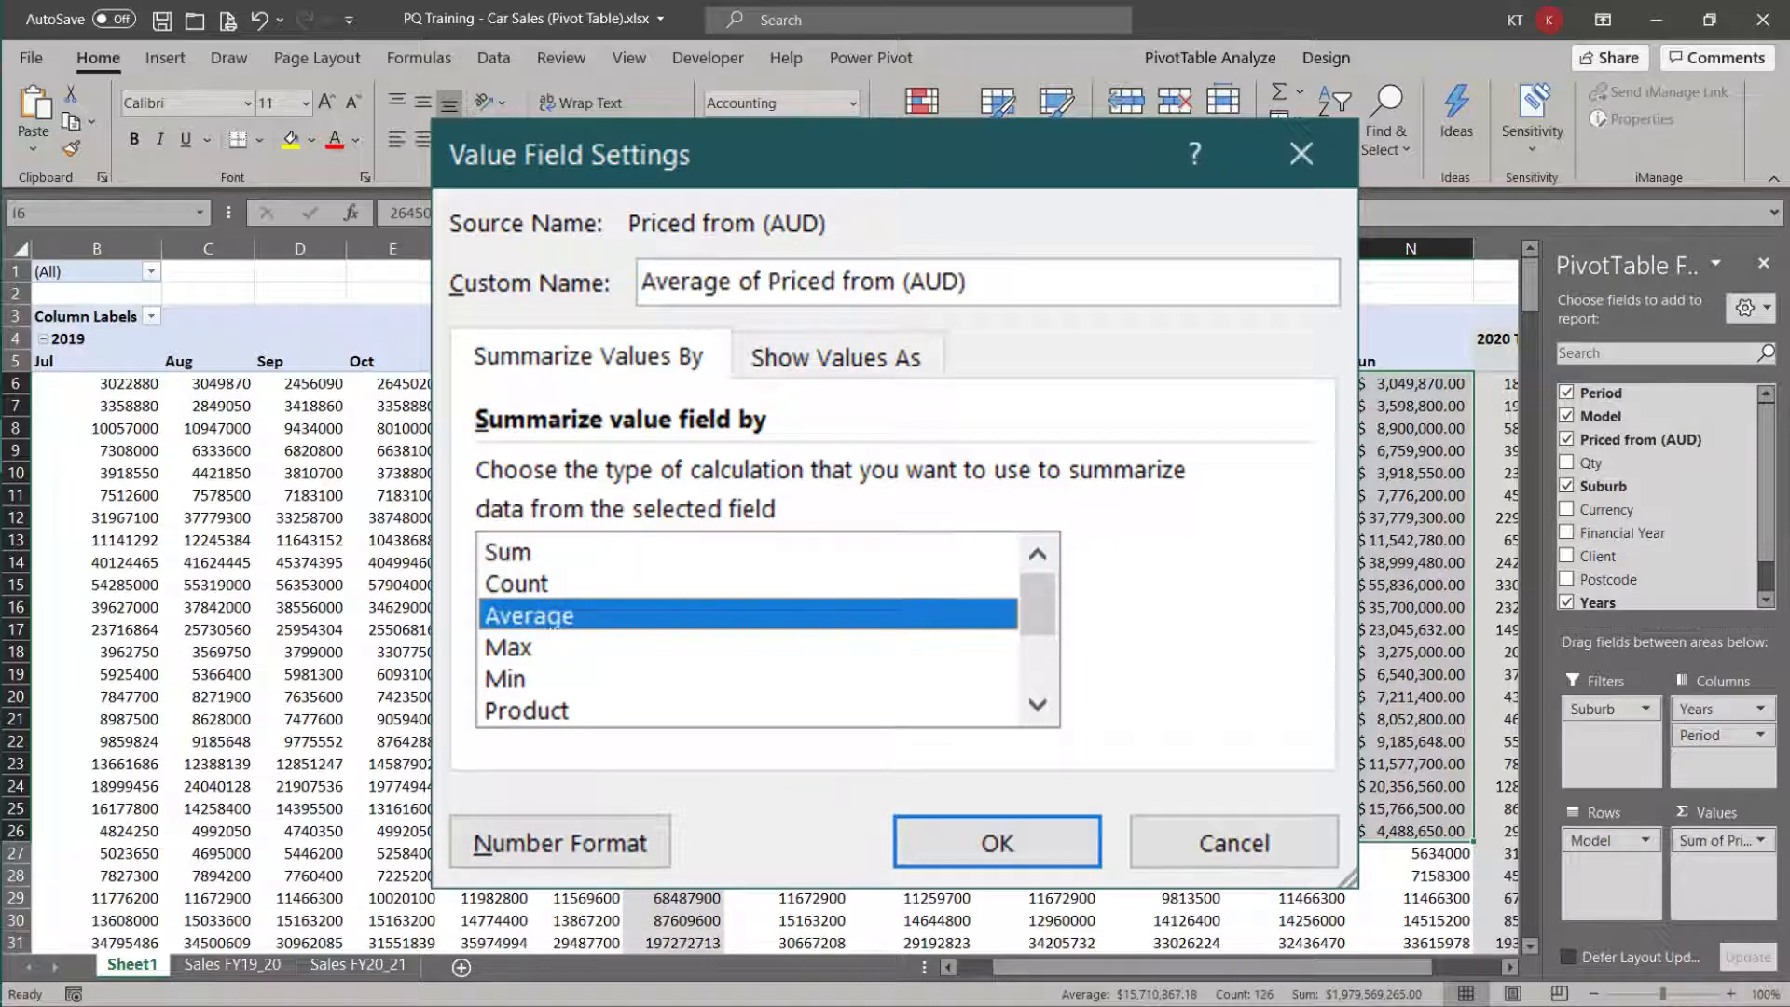
{"action": "left_click", "coordinate": [997, 843]}
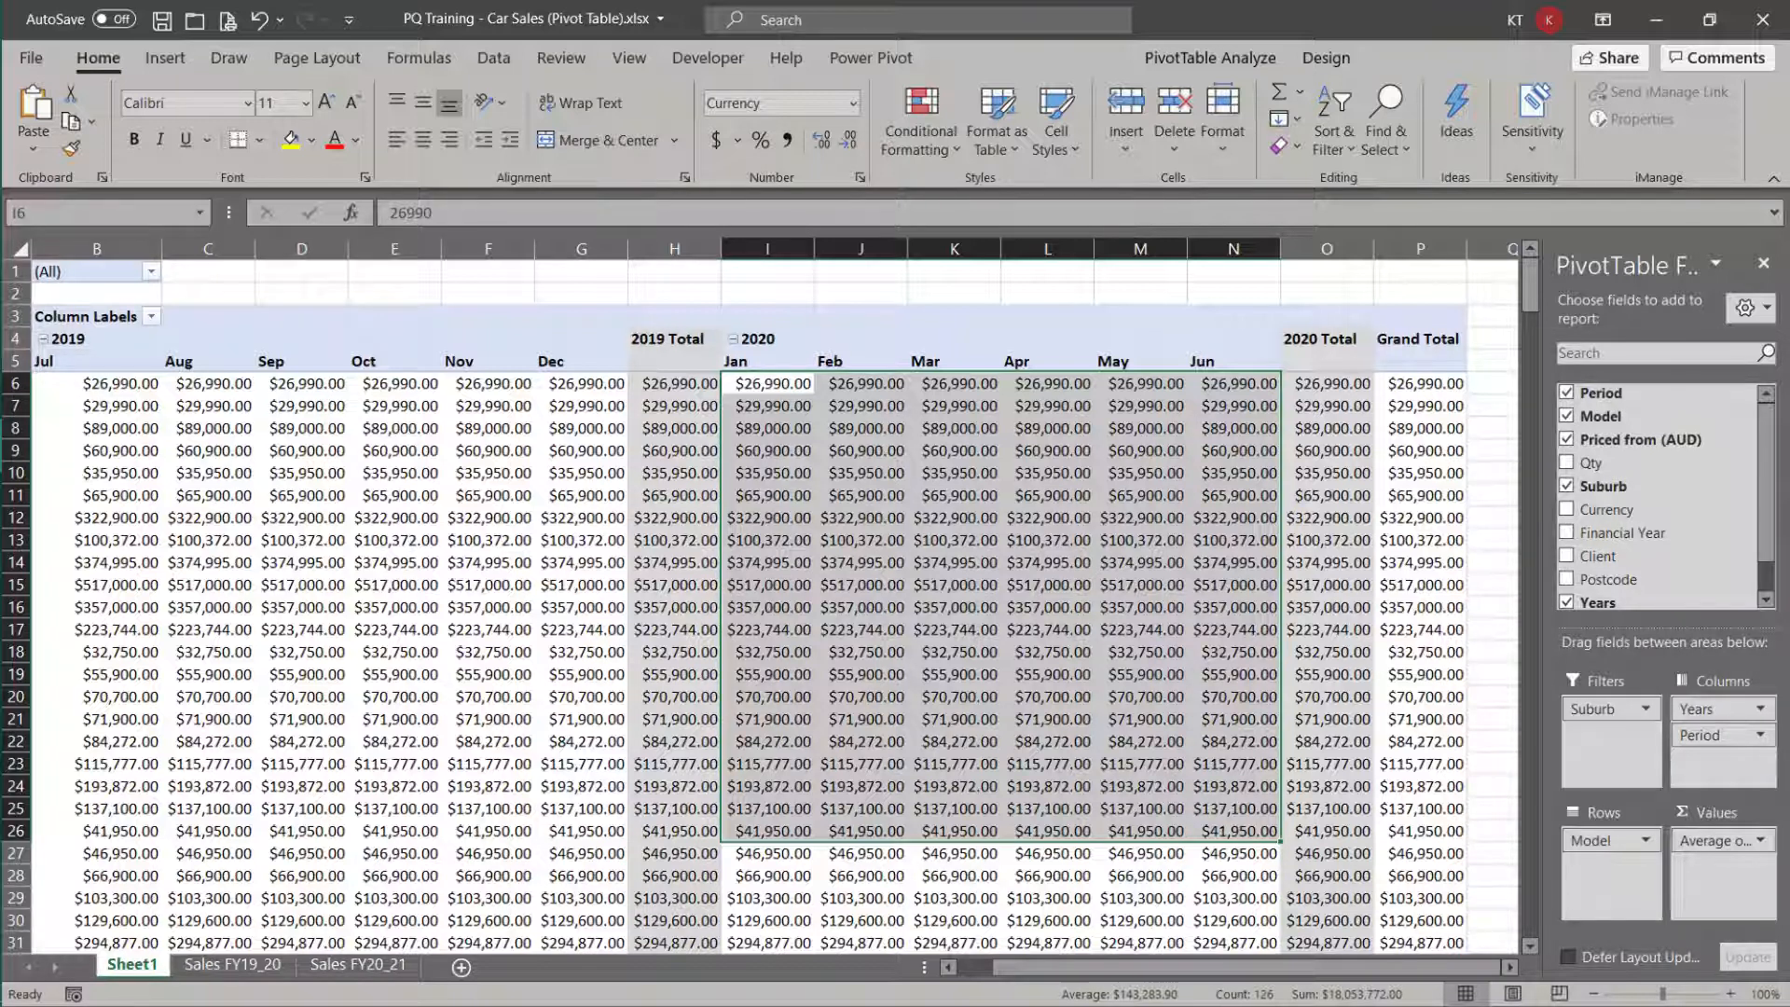
Step: Change the PivotTable data source to the range $A$5:$I$495008 on the Sales FY20_21 sheet
{"action": "left_click", "coordinate": [1211, 57]}
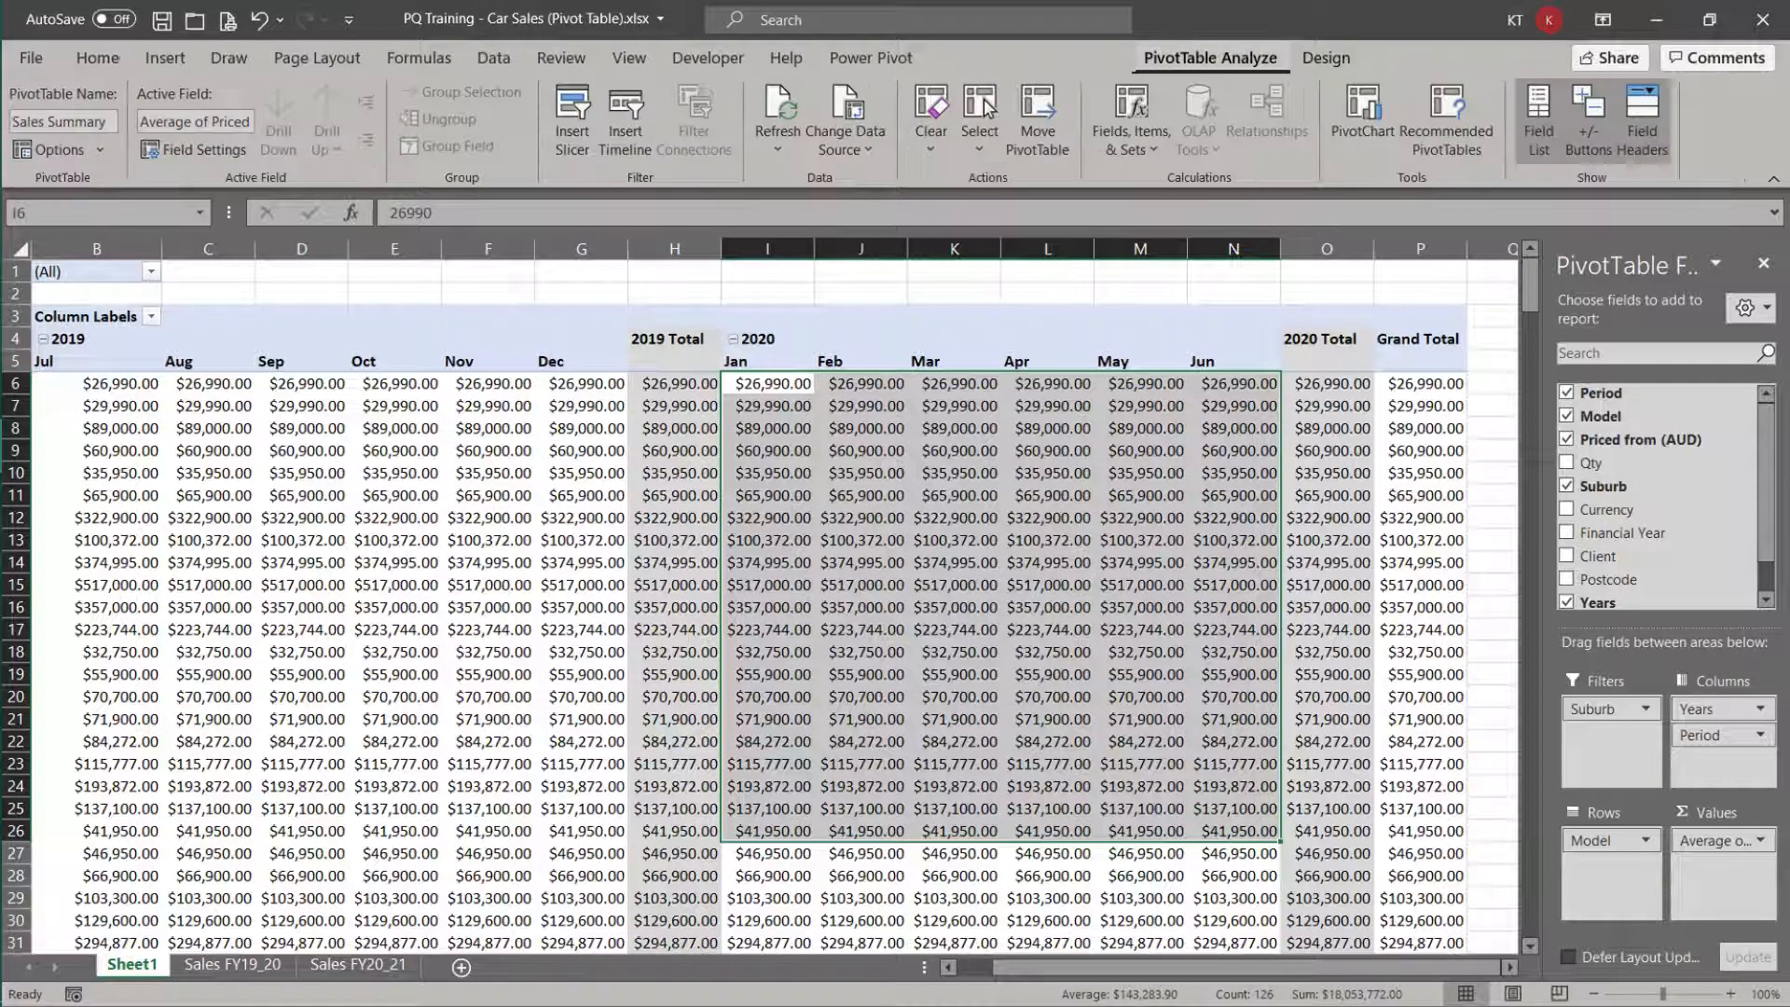
{"action": "left_click", "coordinate": [845, 116]}
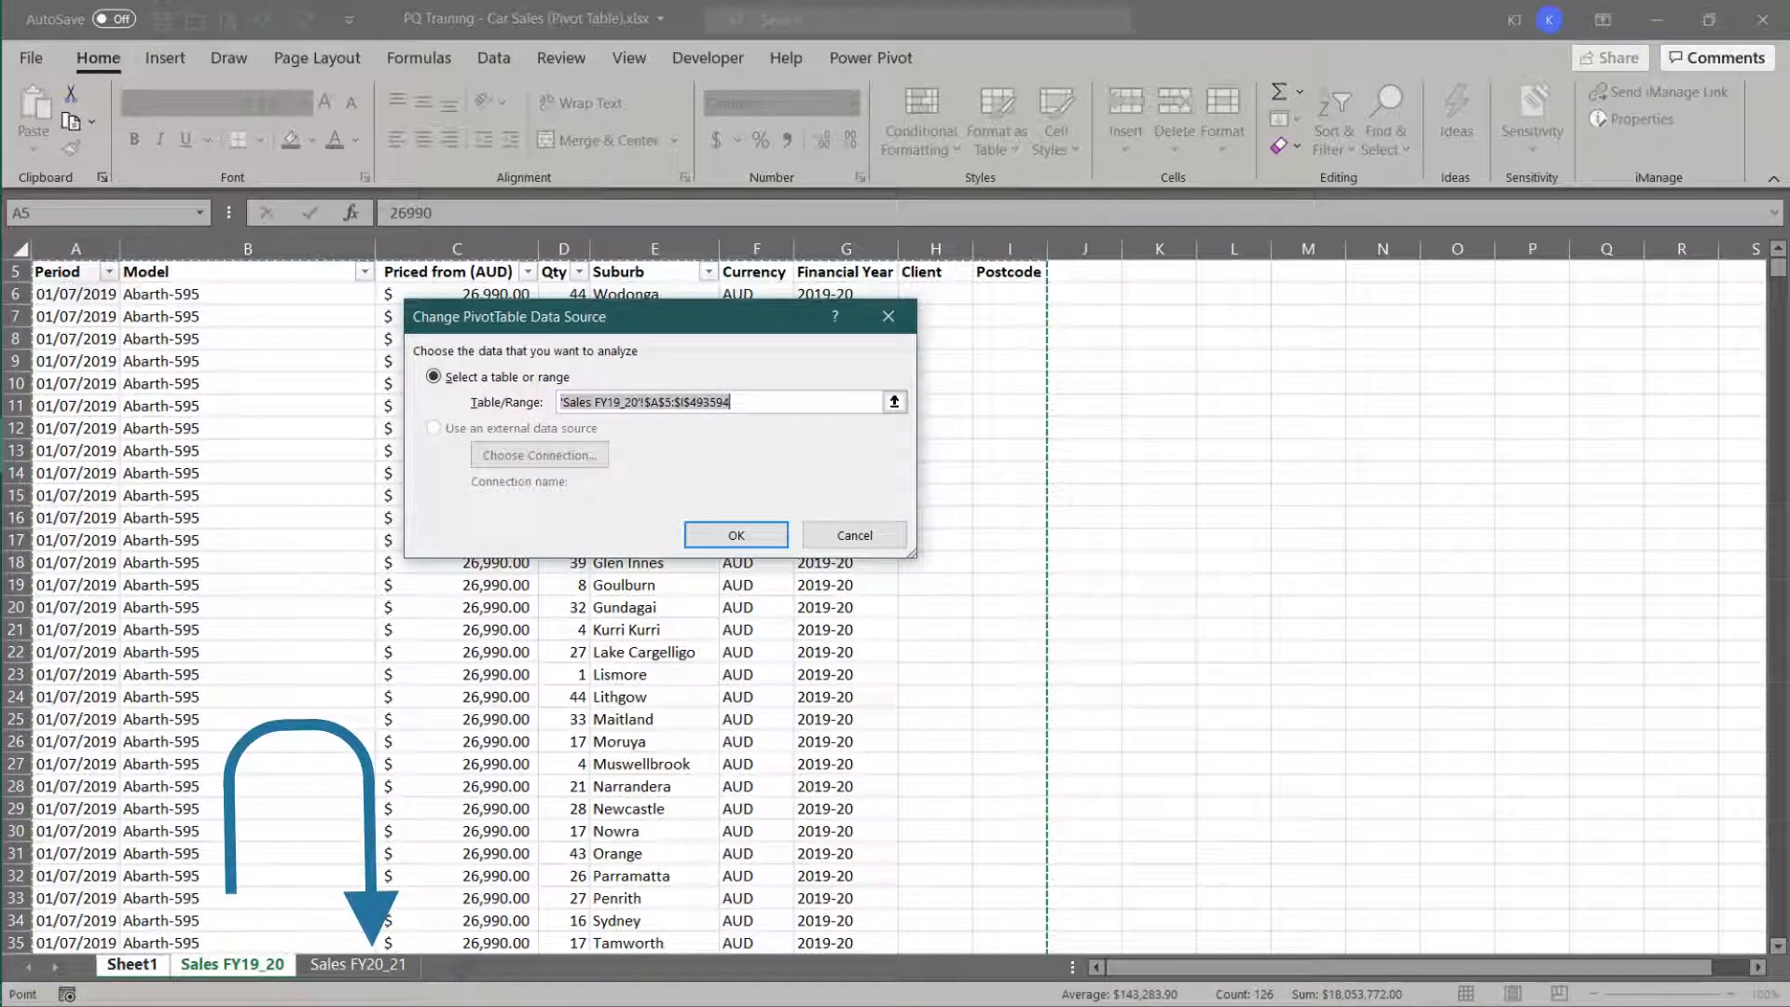
{"action": "left_click", "coordinate": [358, 965]}
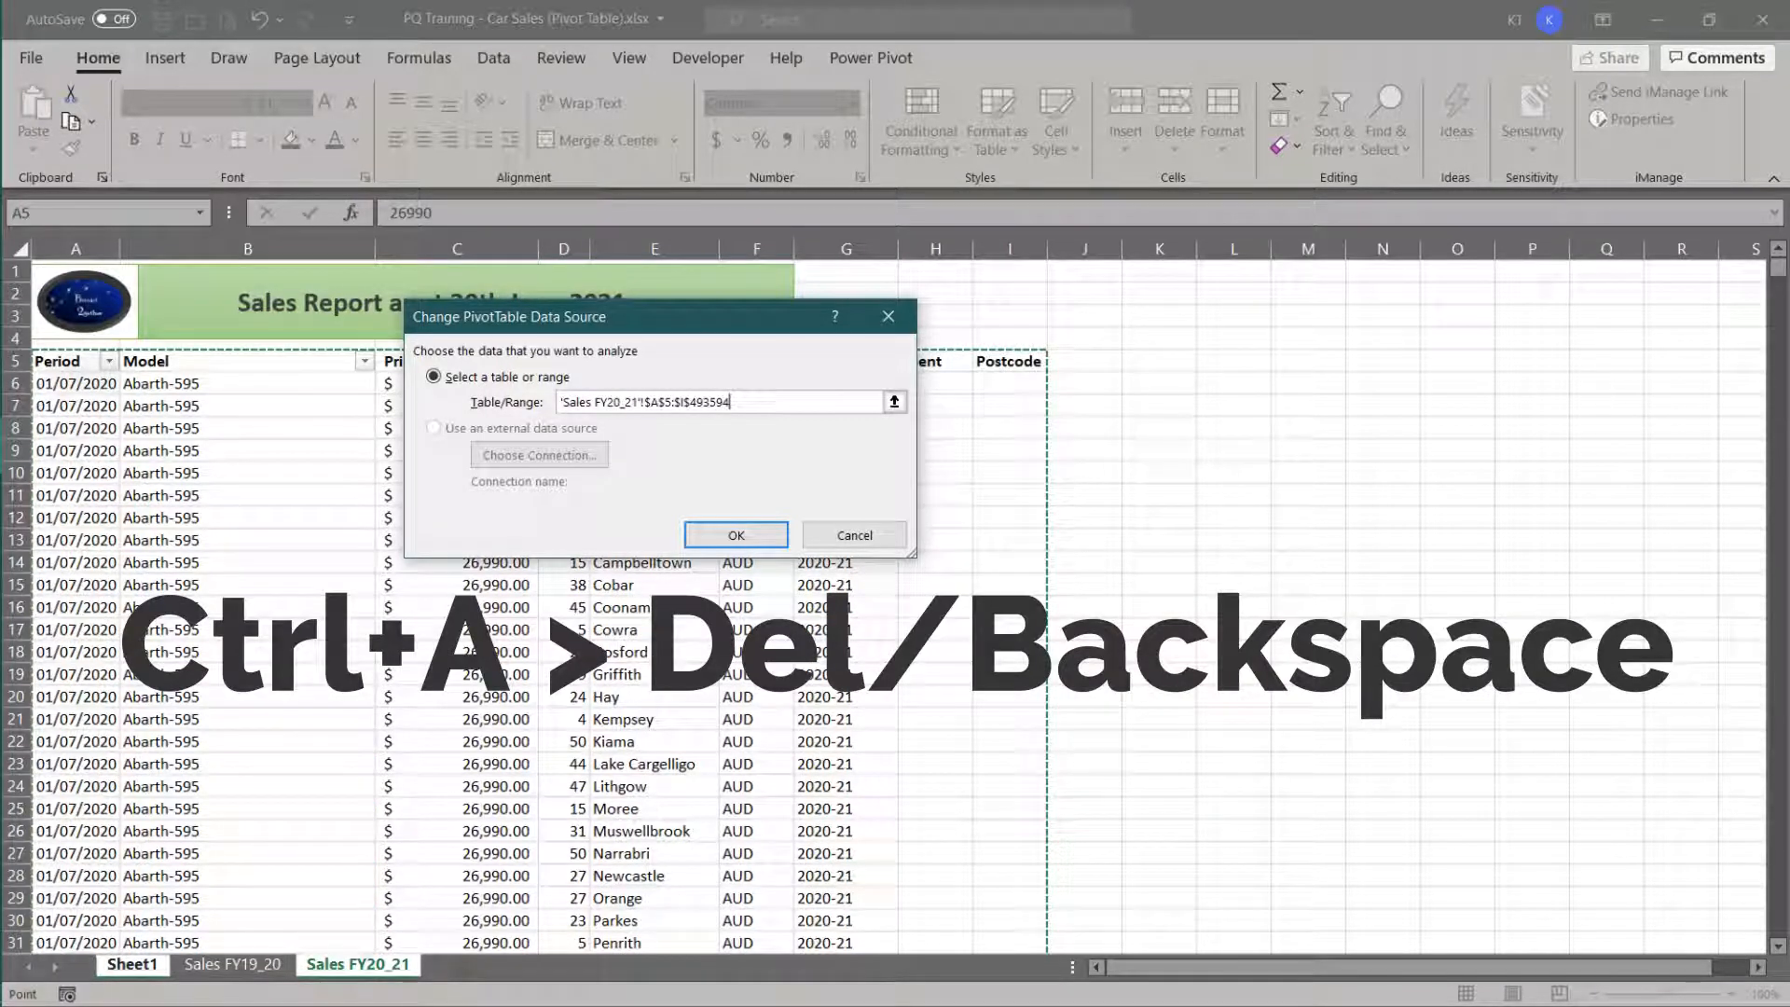
{"action": "key", "text": "ctrl+a"}
{"action": "key", "text": "BackSpace"}
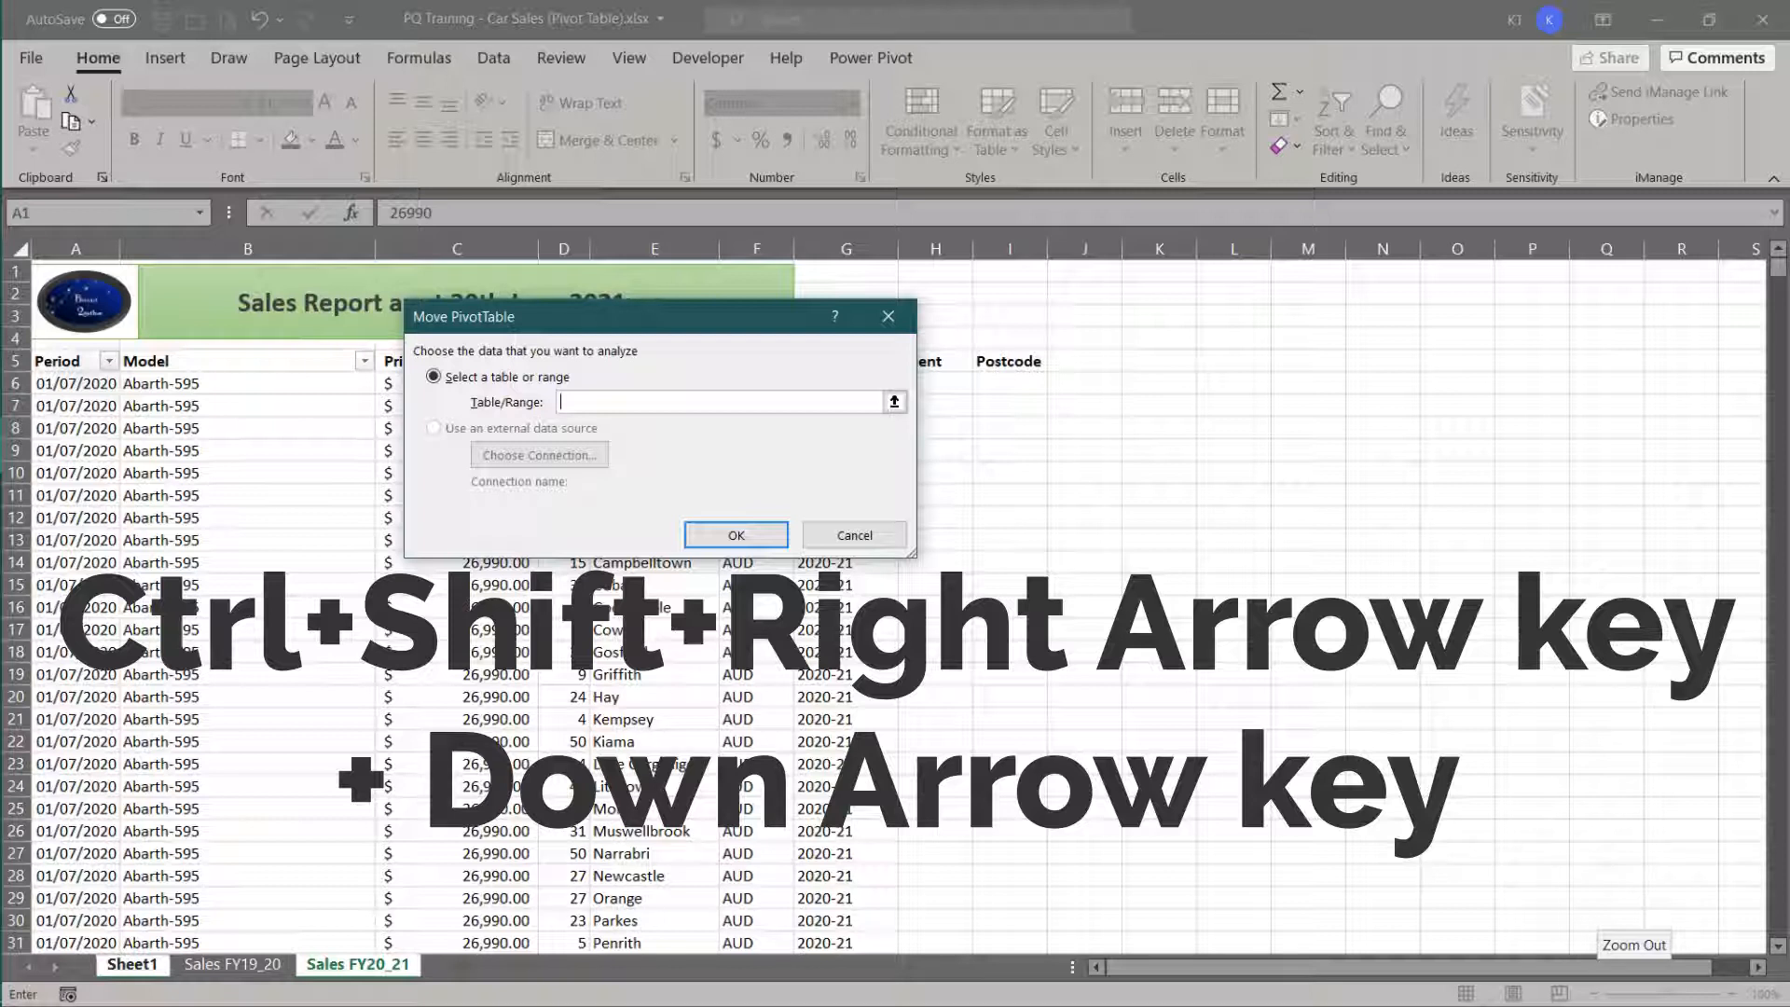
{"action": "key", "text": "ctrl+shift+Right"}
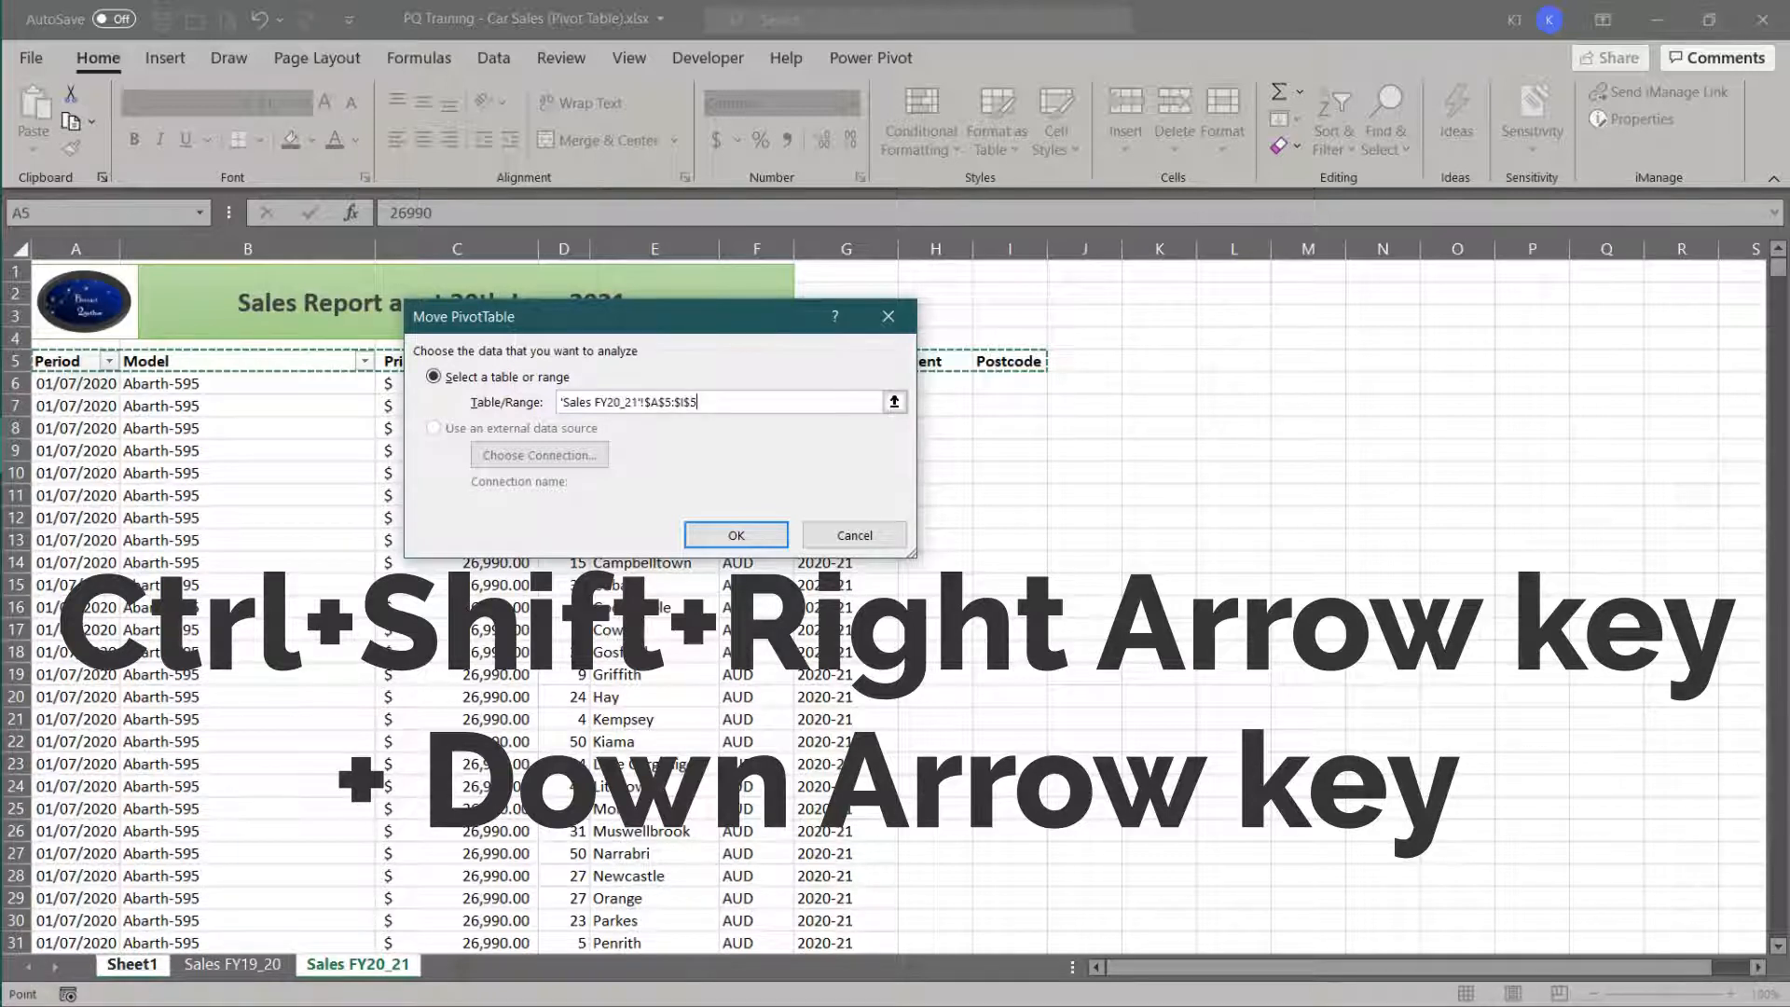
{"action": "key", "text": "ctrl+shift+Down"}
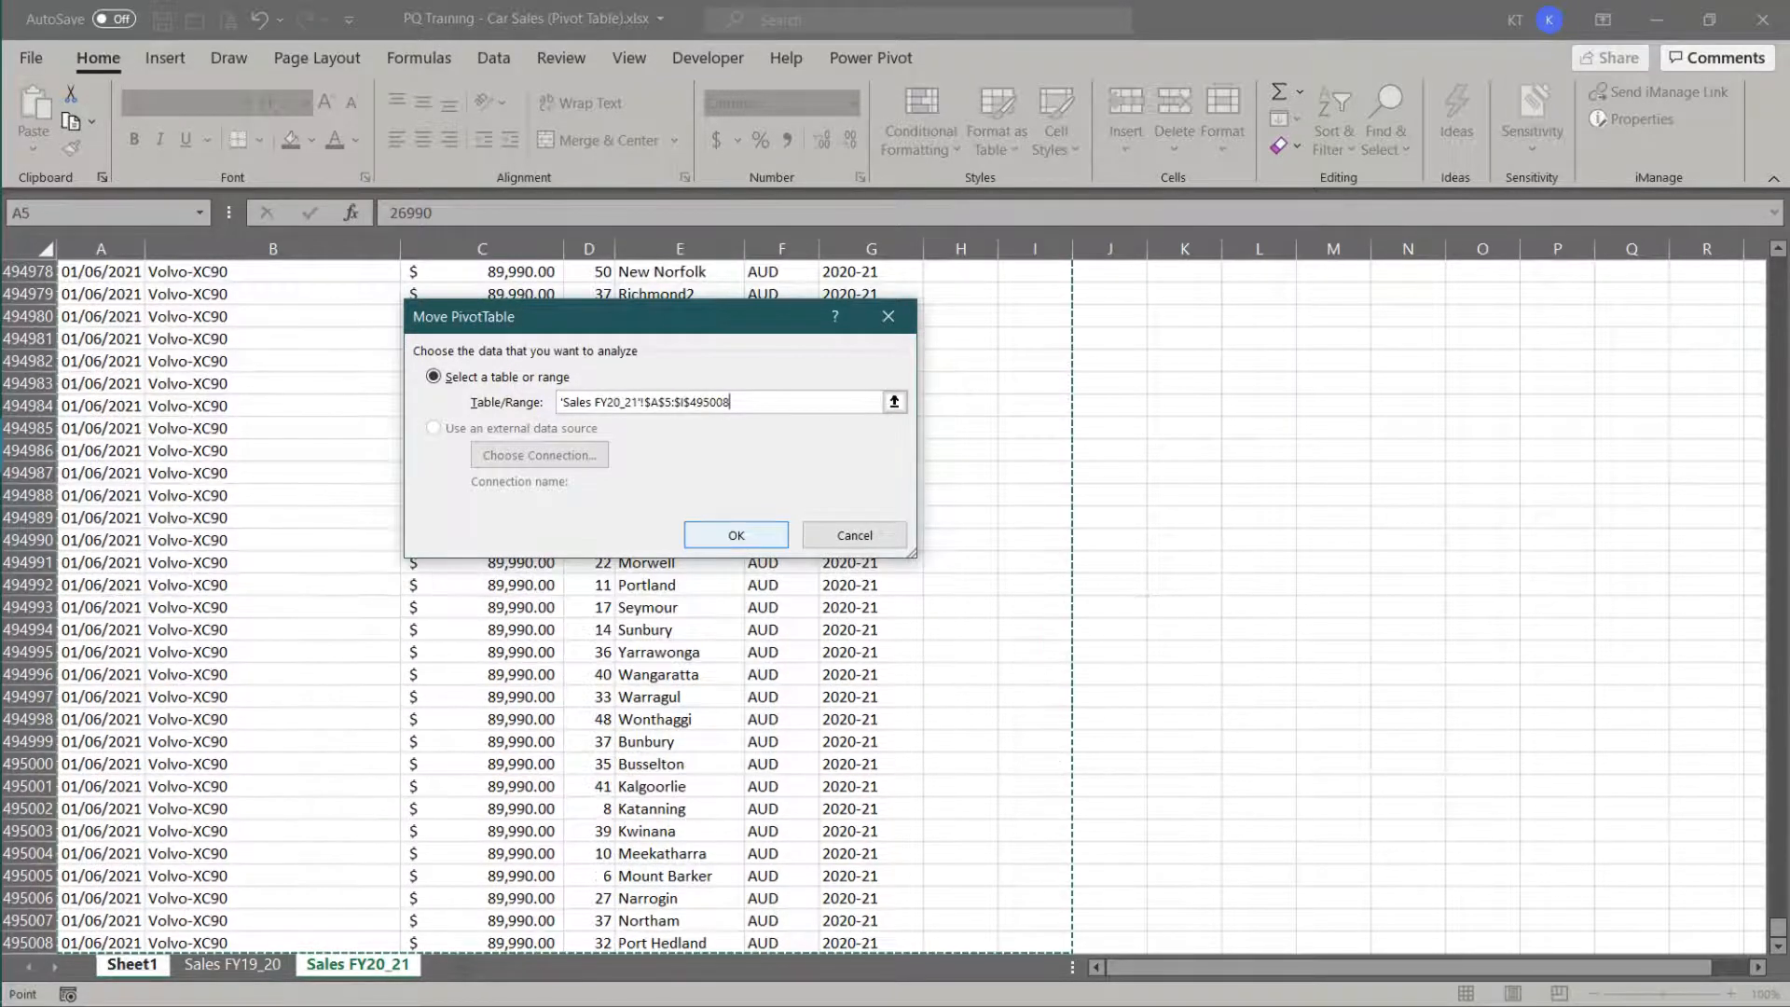
{"action": "key", "text": "Return"}
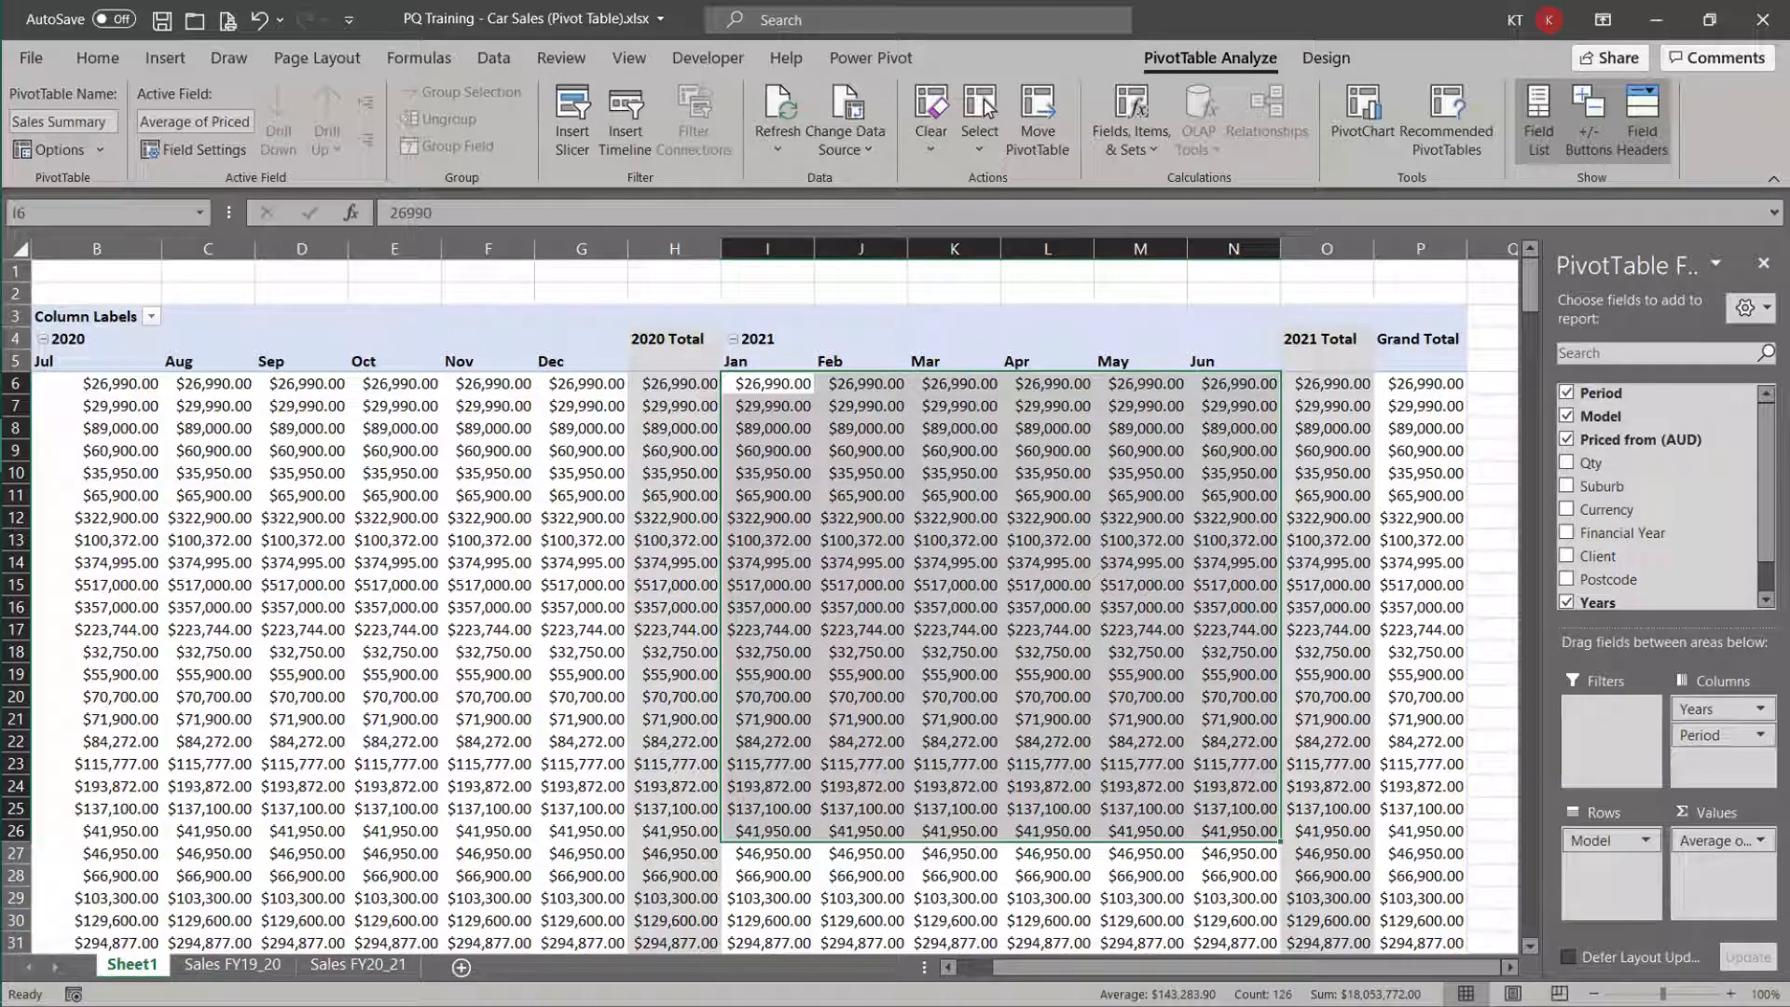
Step: Insert a slicer for the Suburb field
{"action": "left_click", "coordinate": [573, 121]}
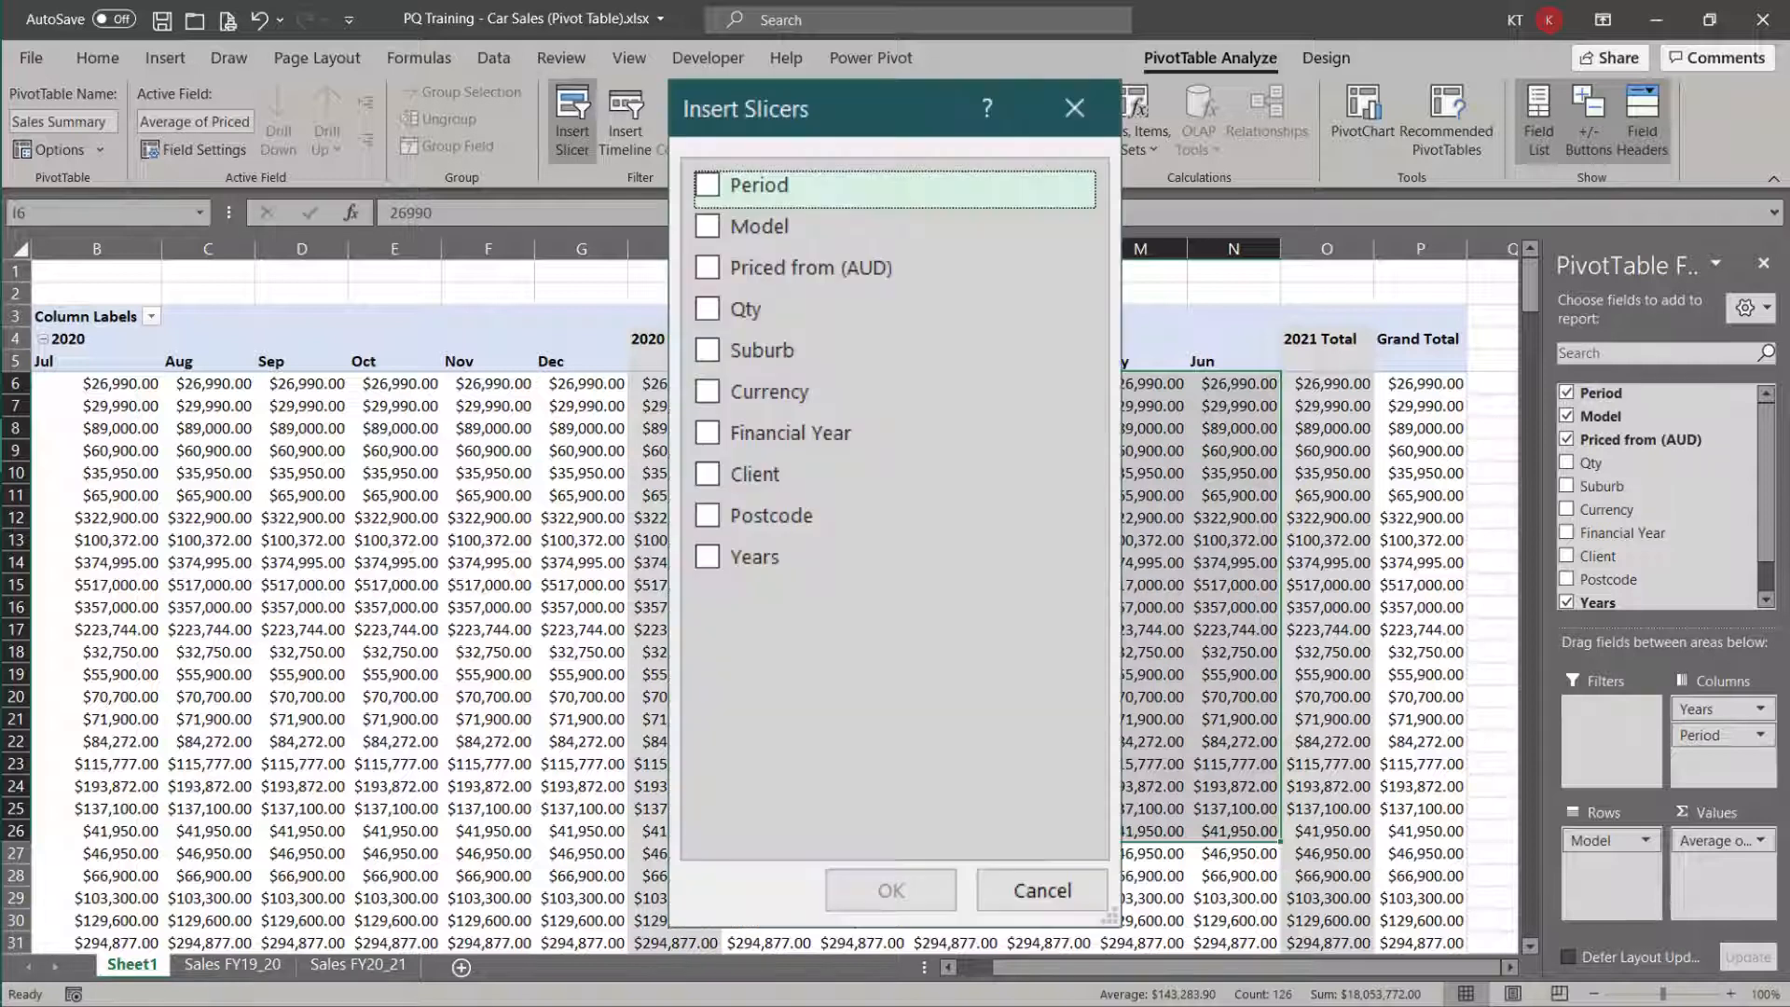
{"action": "left_click", "coordinate": [709, 351]}
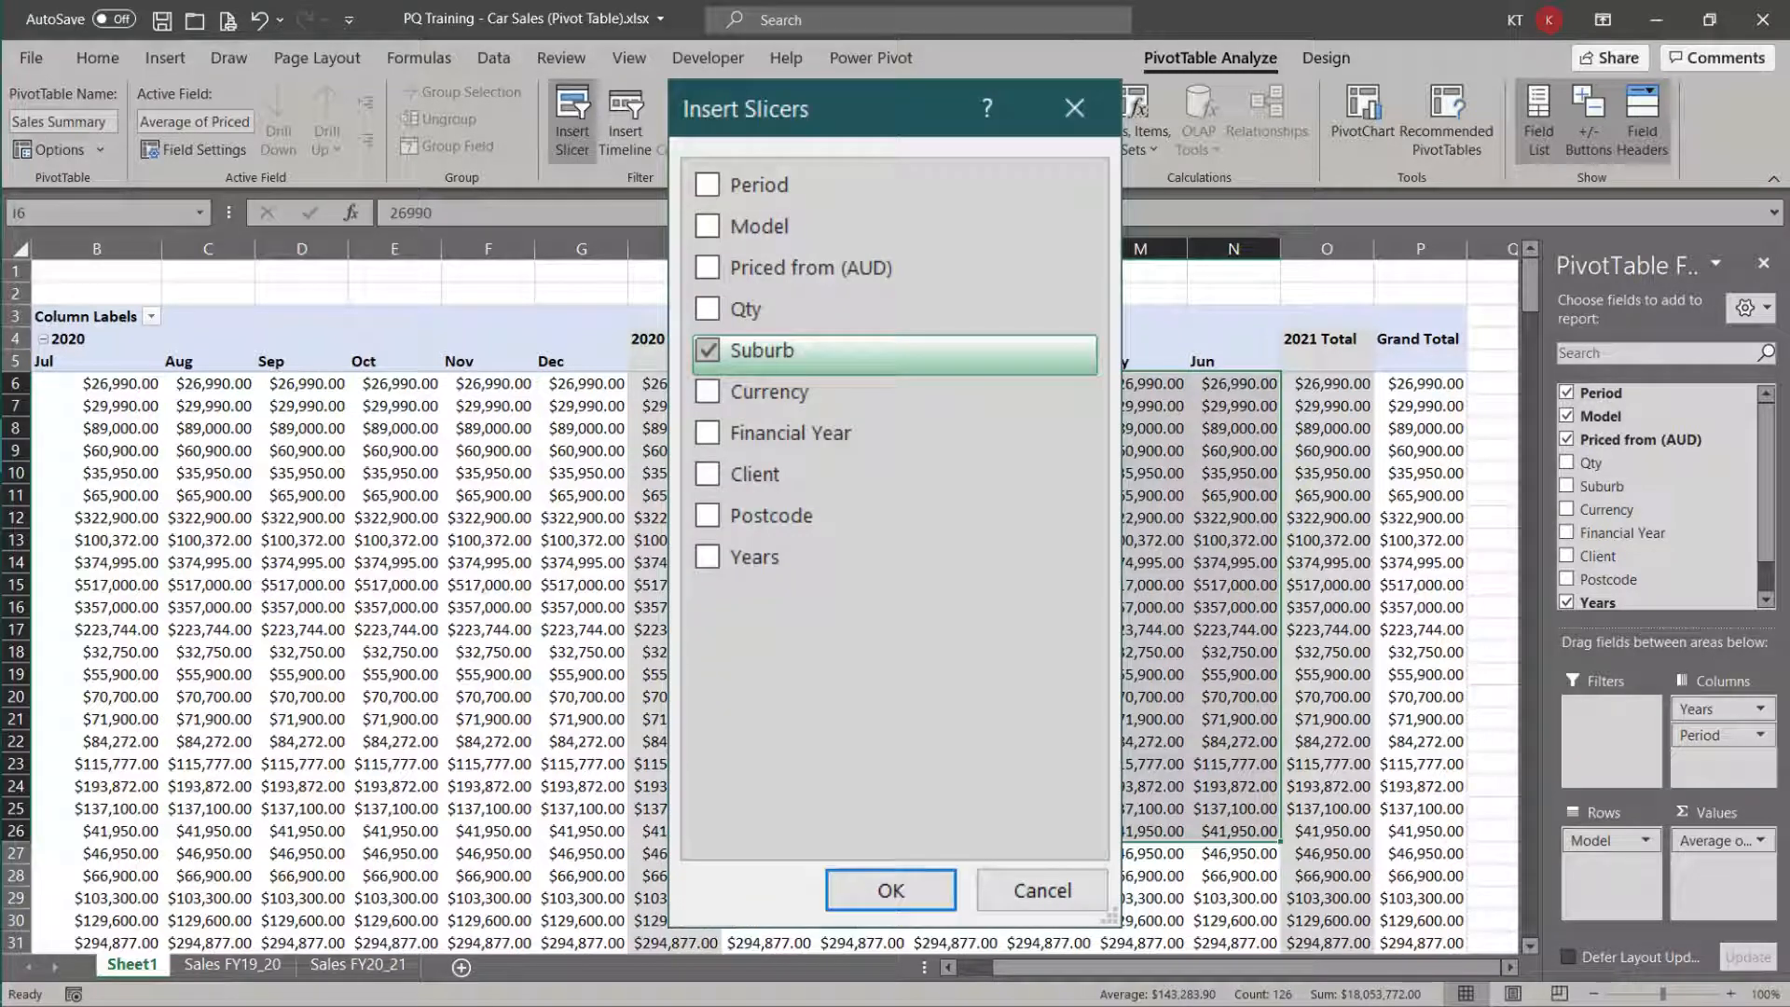
{"action": "key", "text": "Return"}
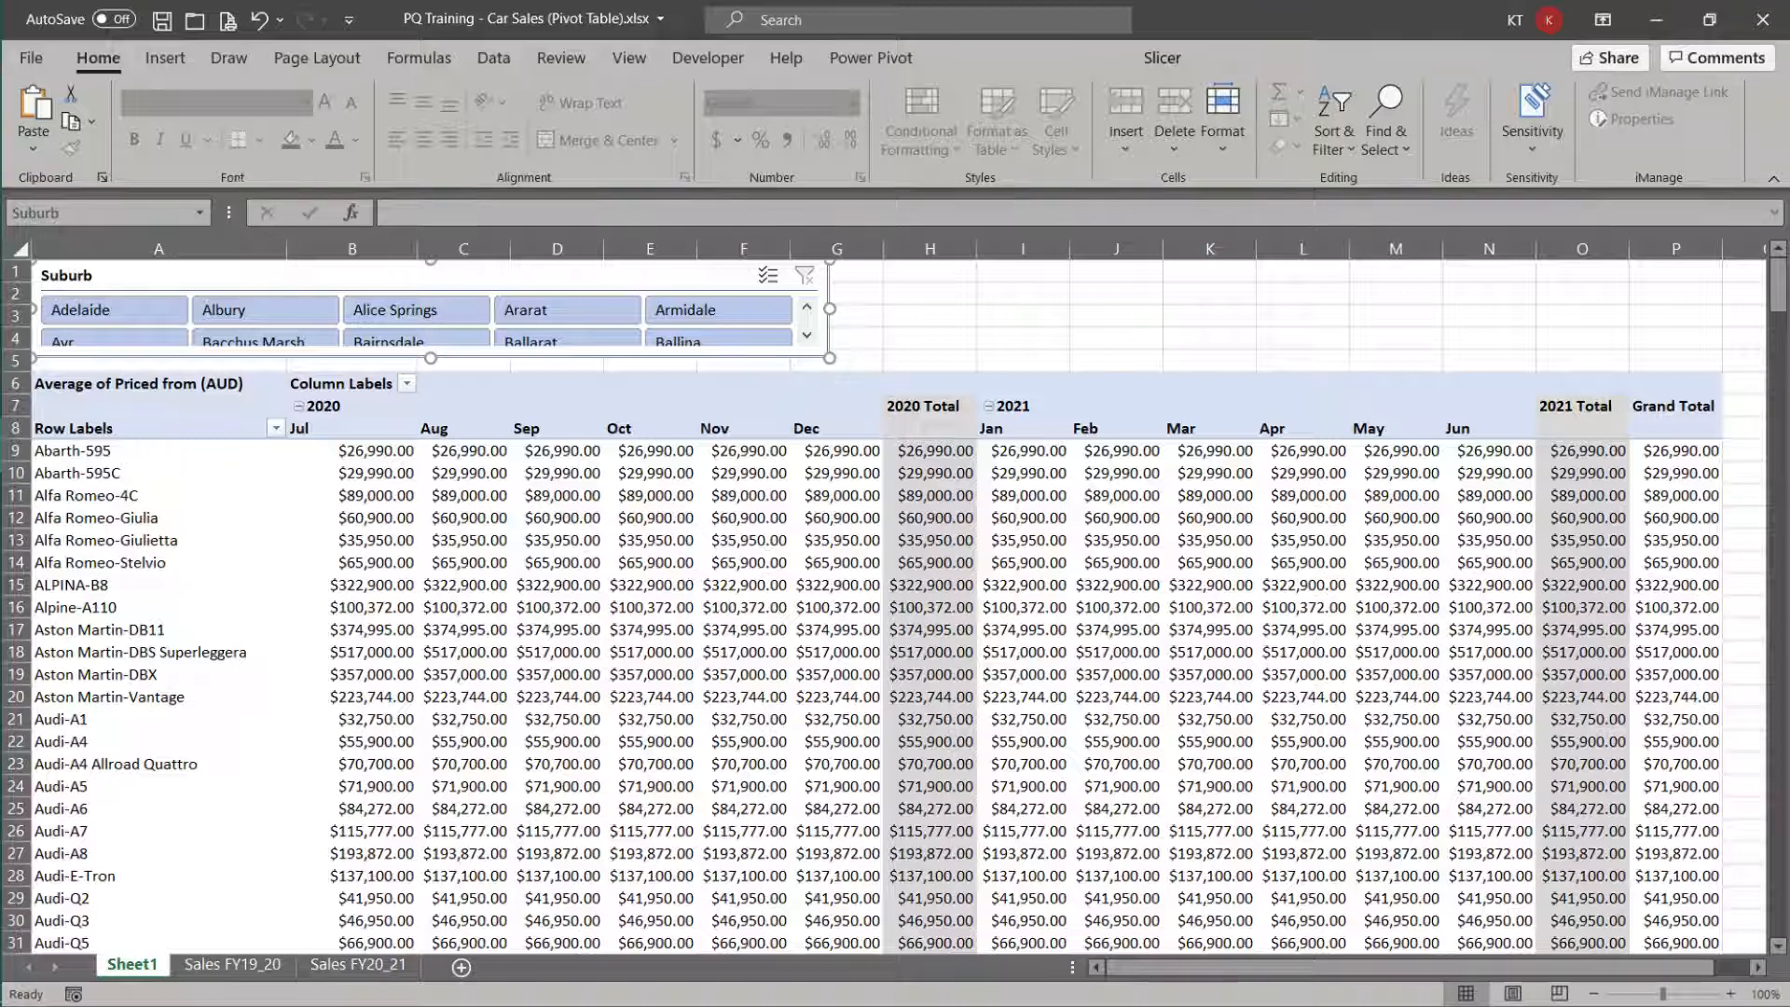
Step: Apply the blue slicer style from the Dark group to the Suburb slicer
{"action": "left_click", "coordinate": [1163, 58]}
{"action": "left_click", "coordinate": [709, 155]}
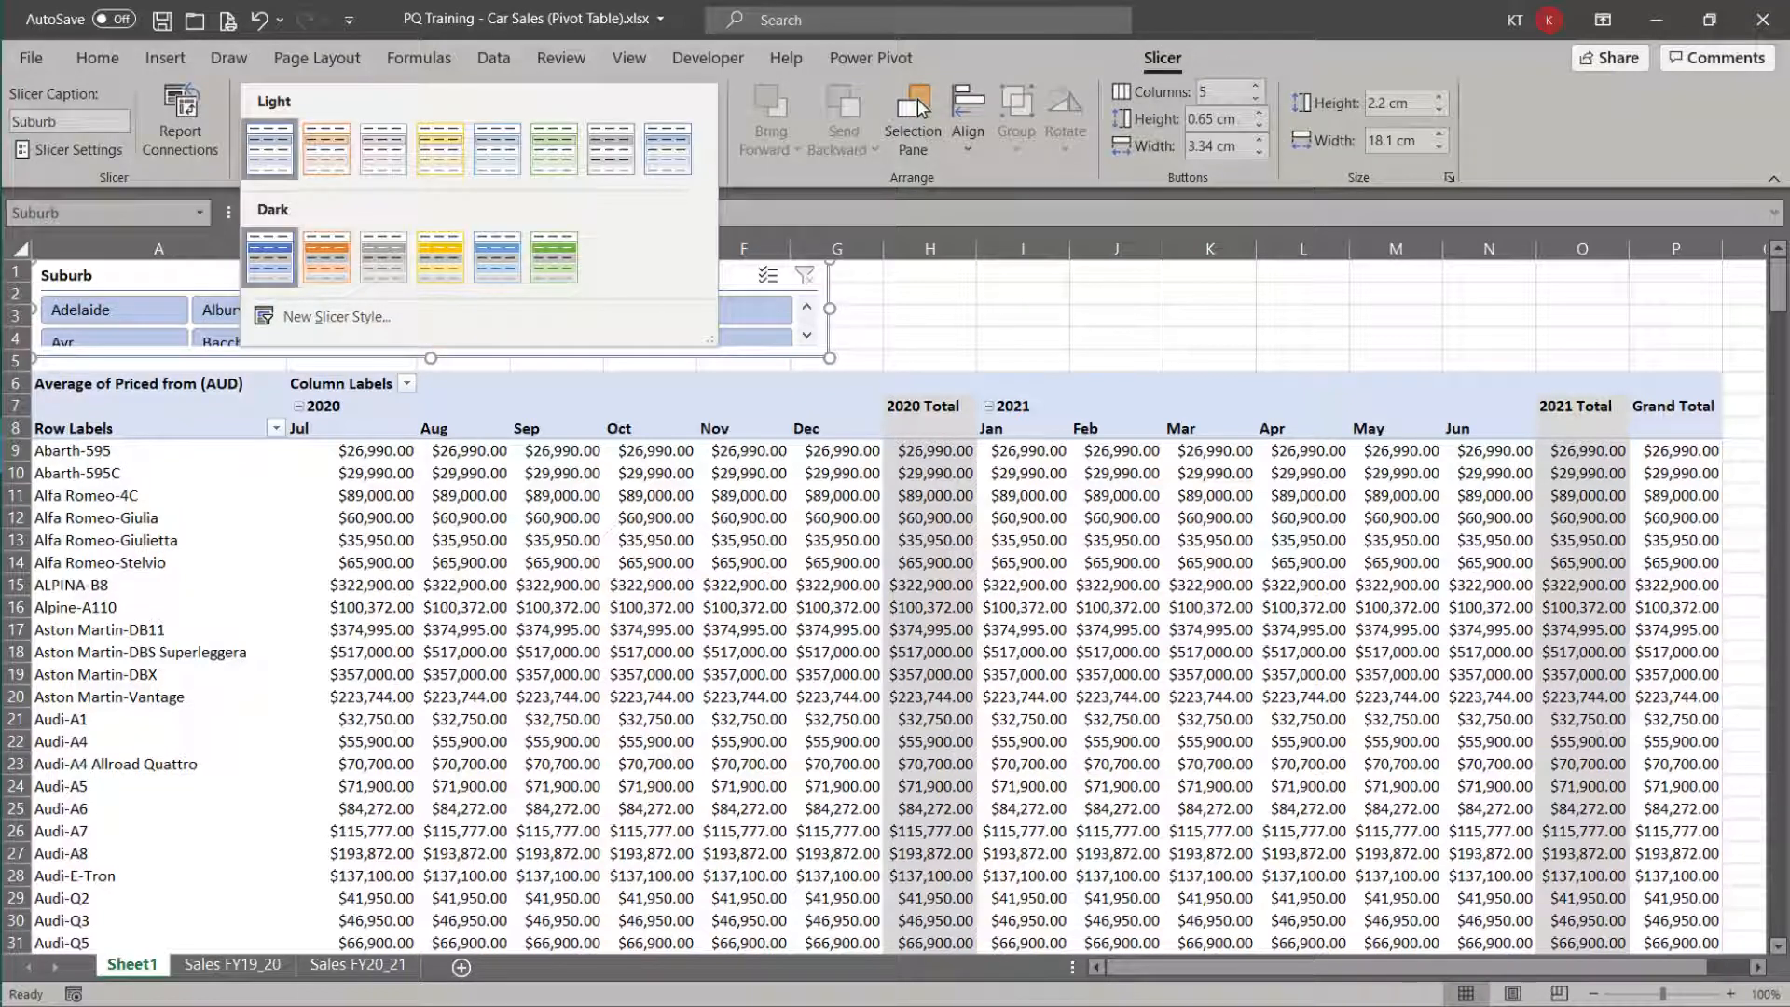
{"action": "left_click", "coordinate": [270, 257]}
Step: Apply the blue PivotTable style in the first row of the Dark group to the PivotTable
{"action": "left_click", "coordinate": [158, 383]}
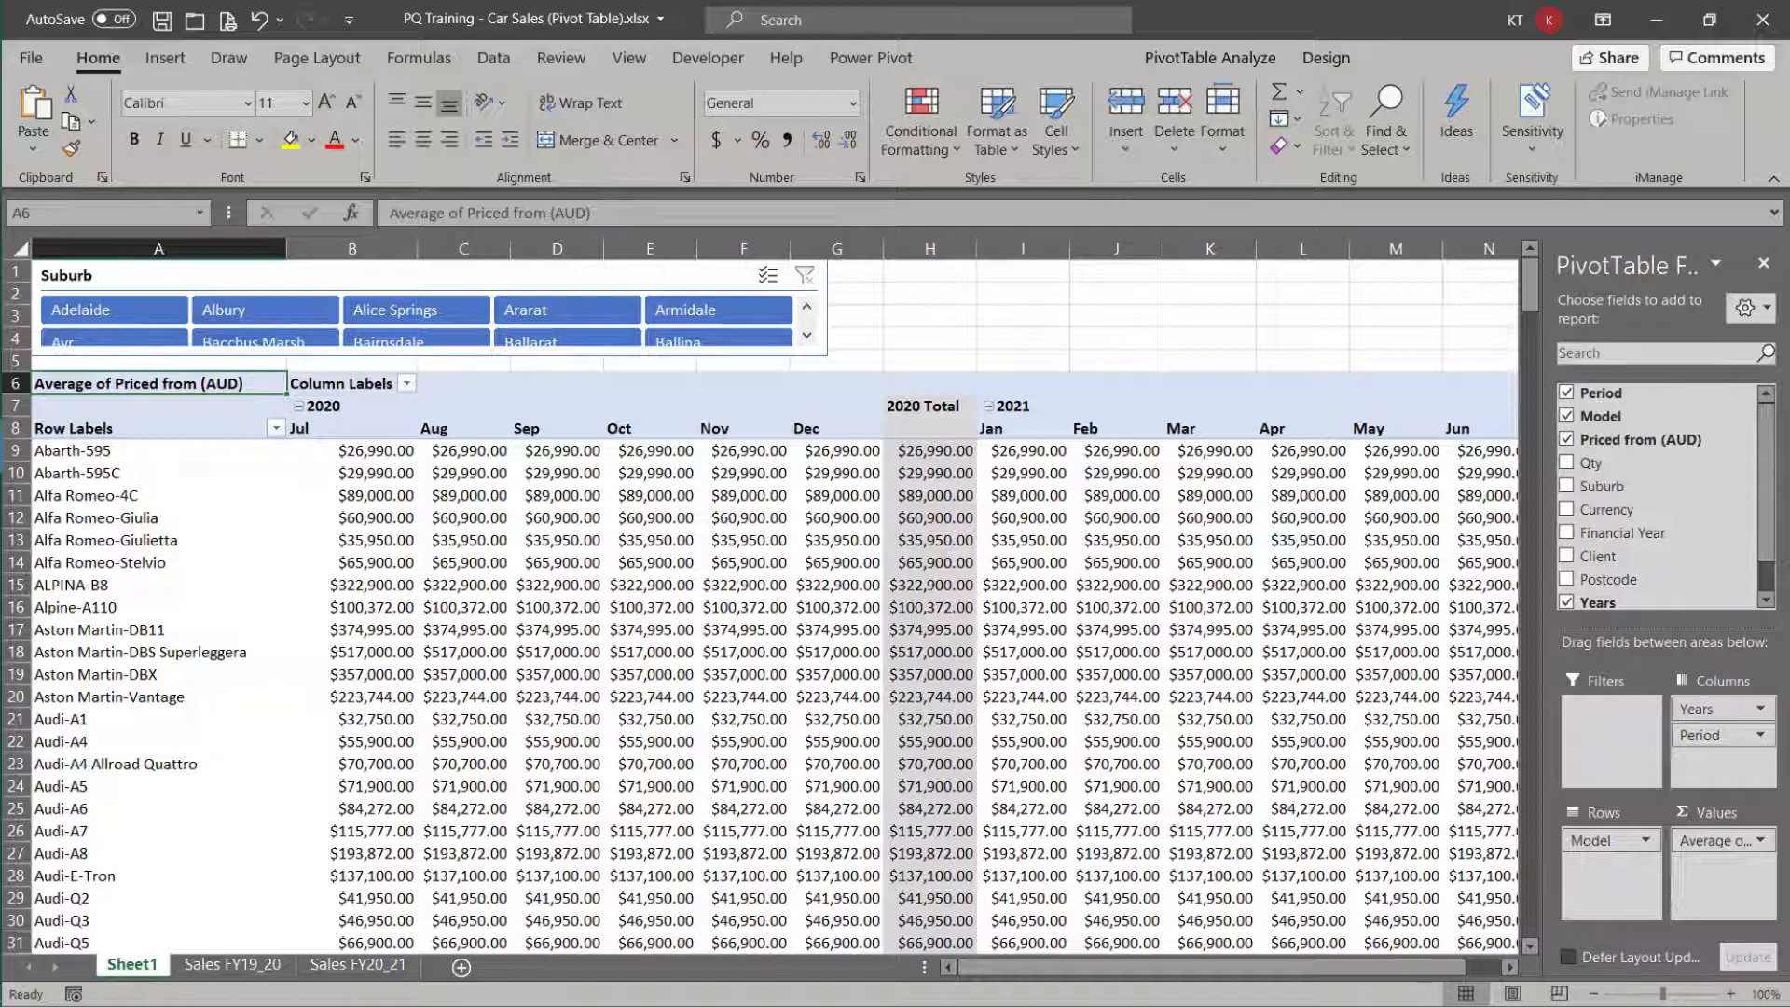
{"action": "left_click", "coordinate": [1326, 58]}
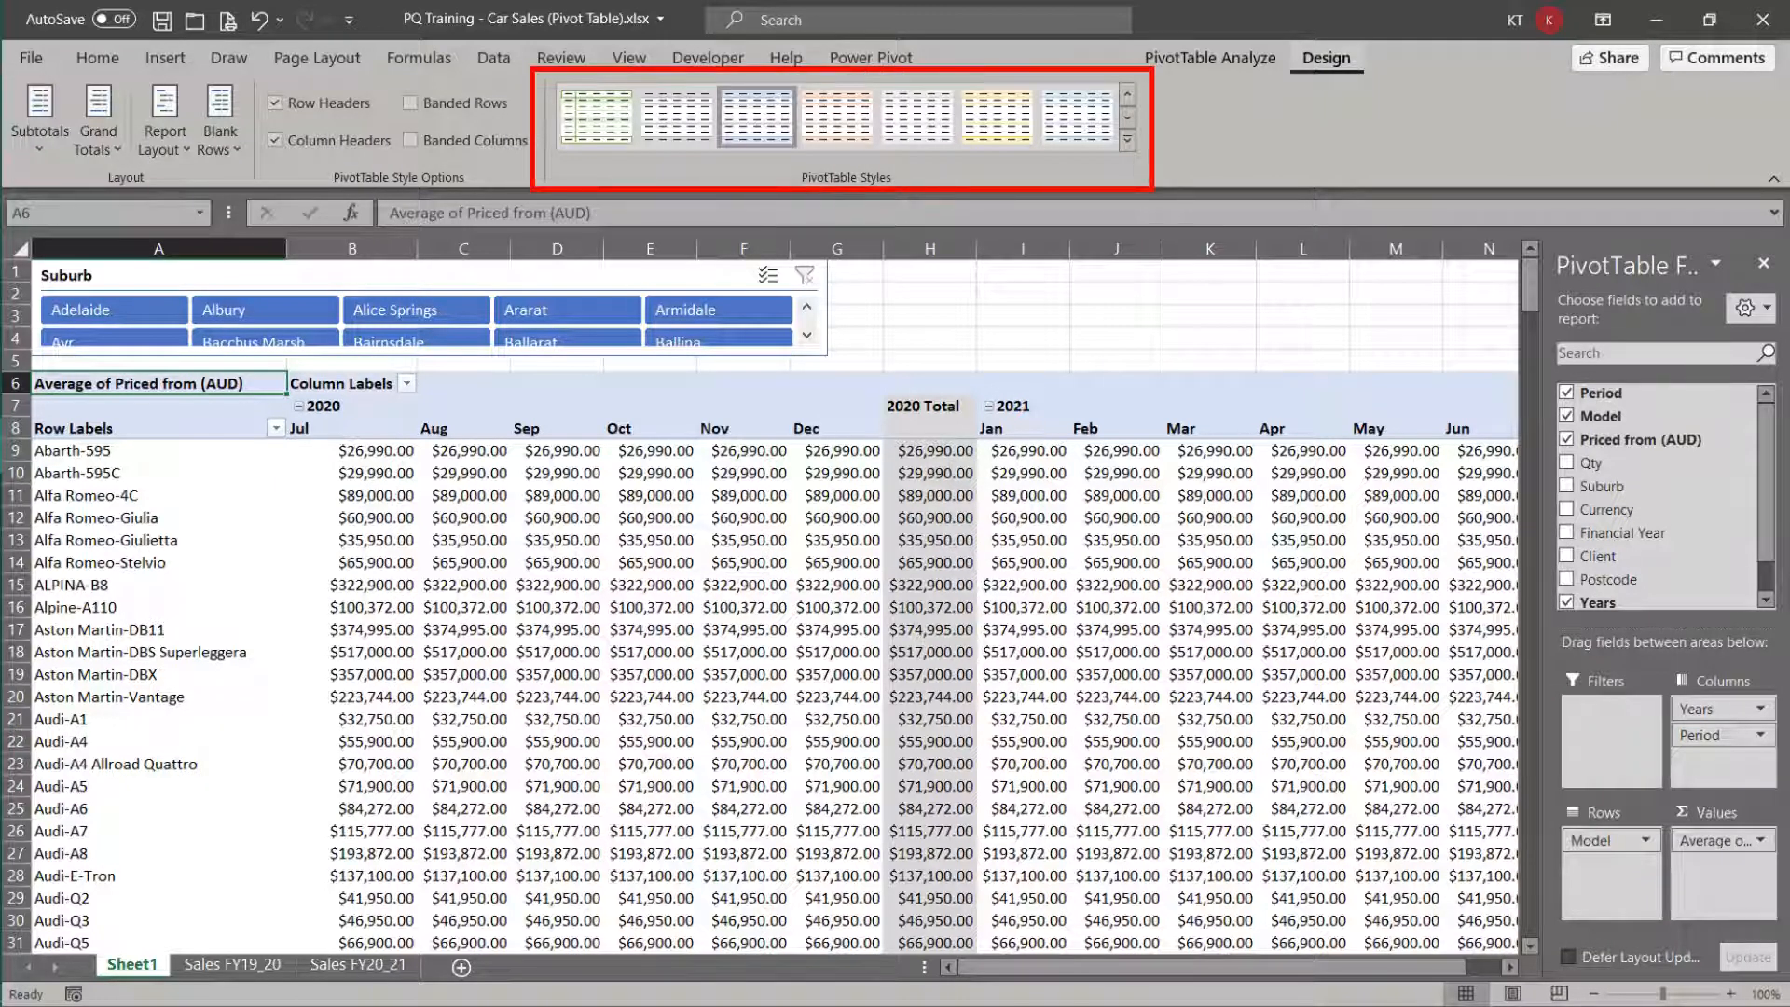
{"action": "left_click", "coordinate": [1129, 140]}
{"action": "scroll", "coordinate": [839, 410], "scroll_direction": "down", "scroll_amount": 5}
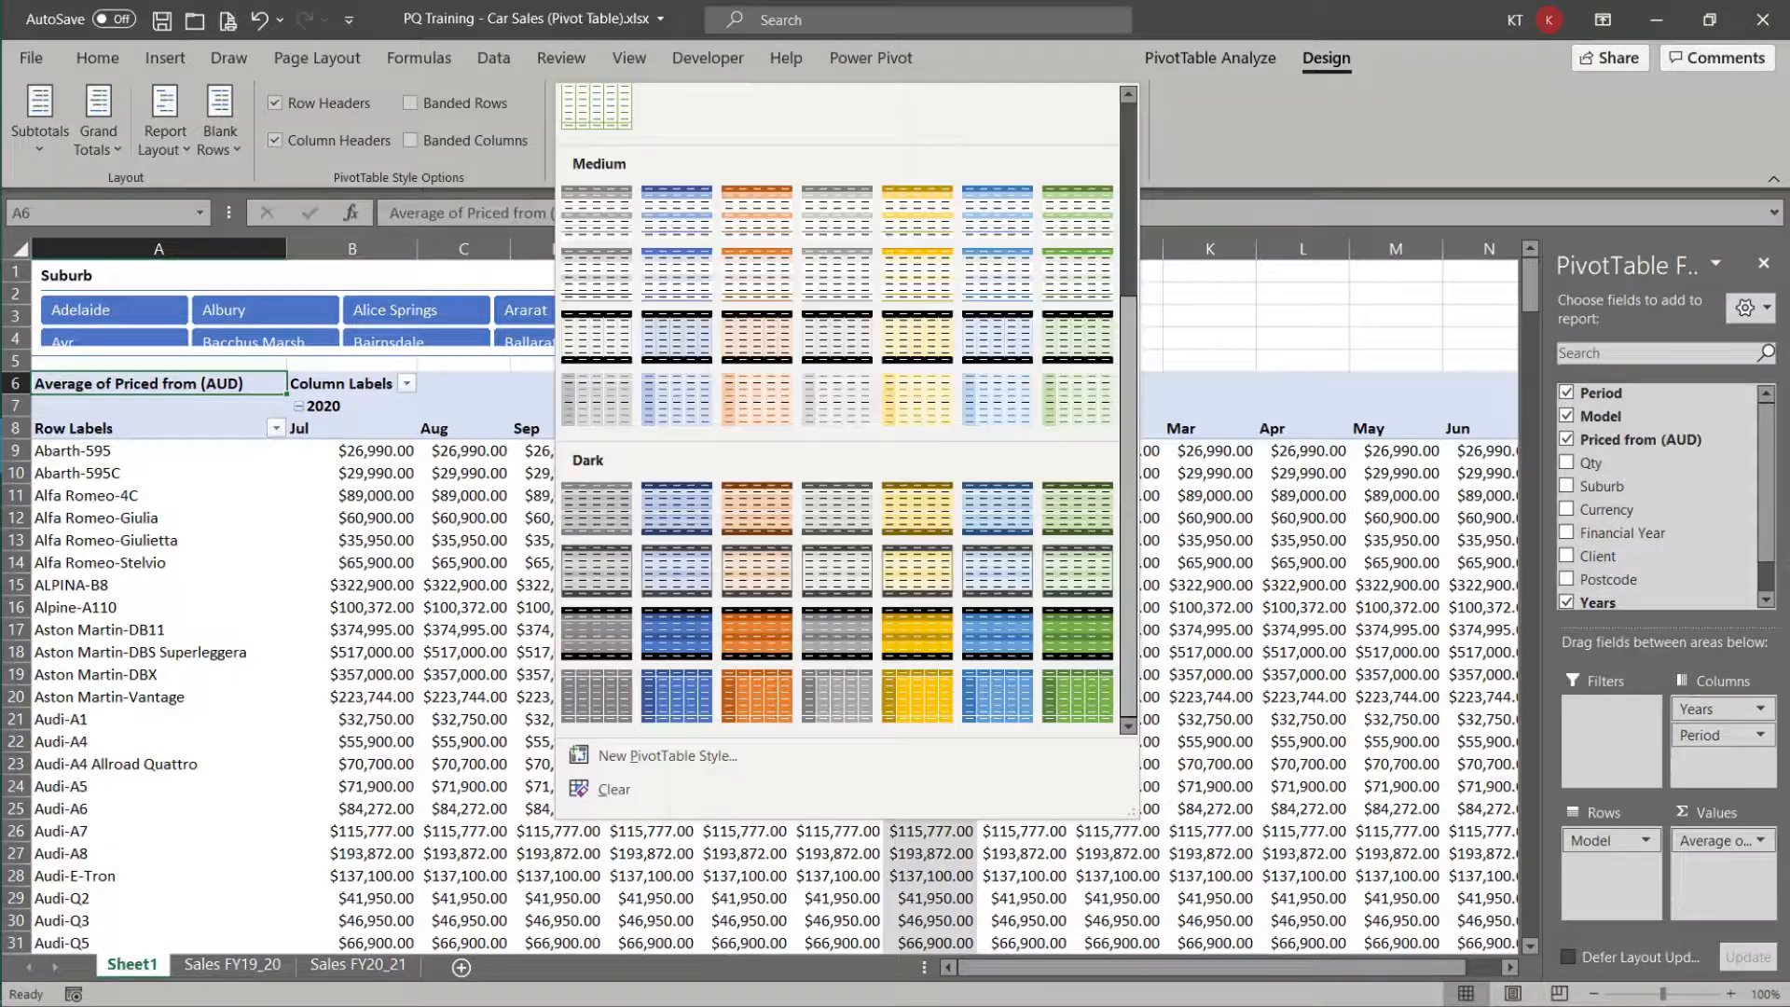
{"action": "left_click", "coordinate": [676, 508]}
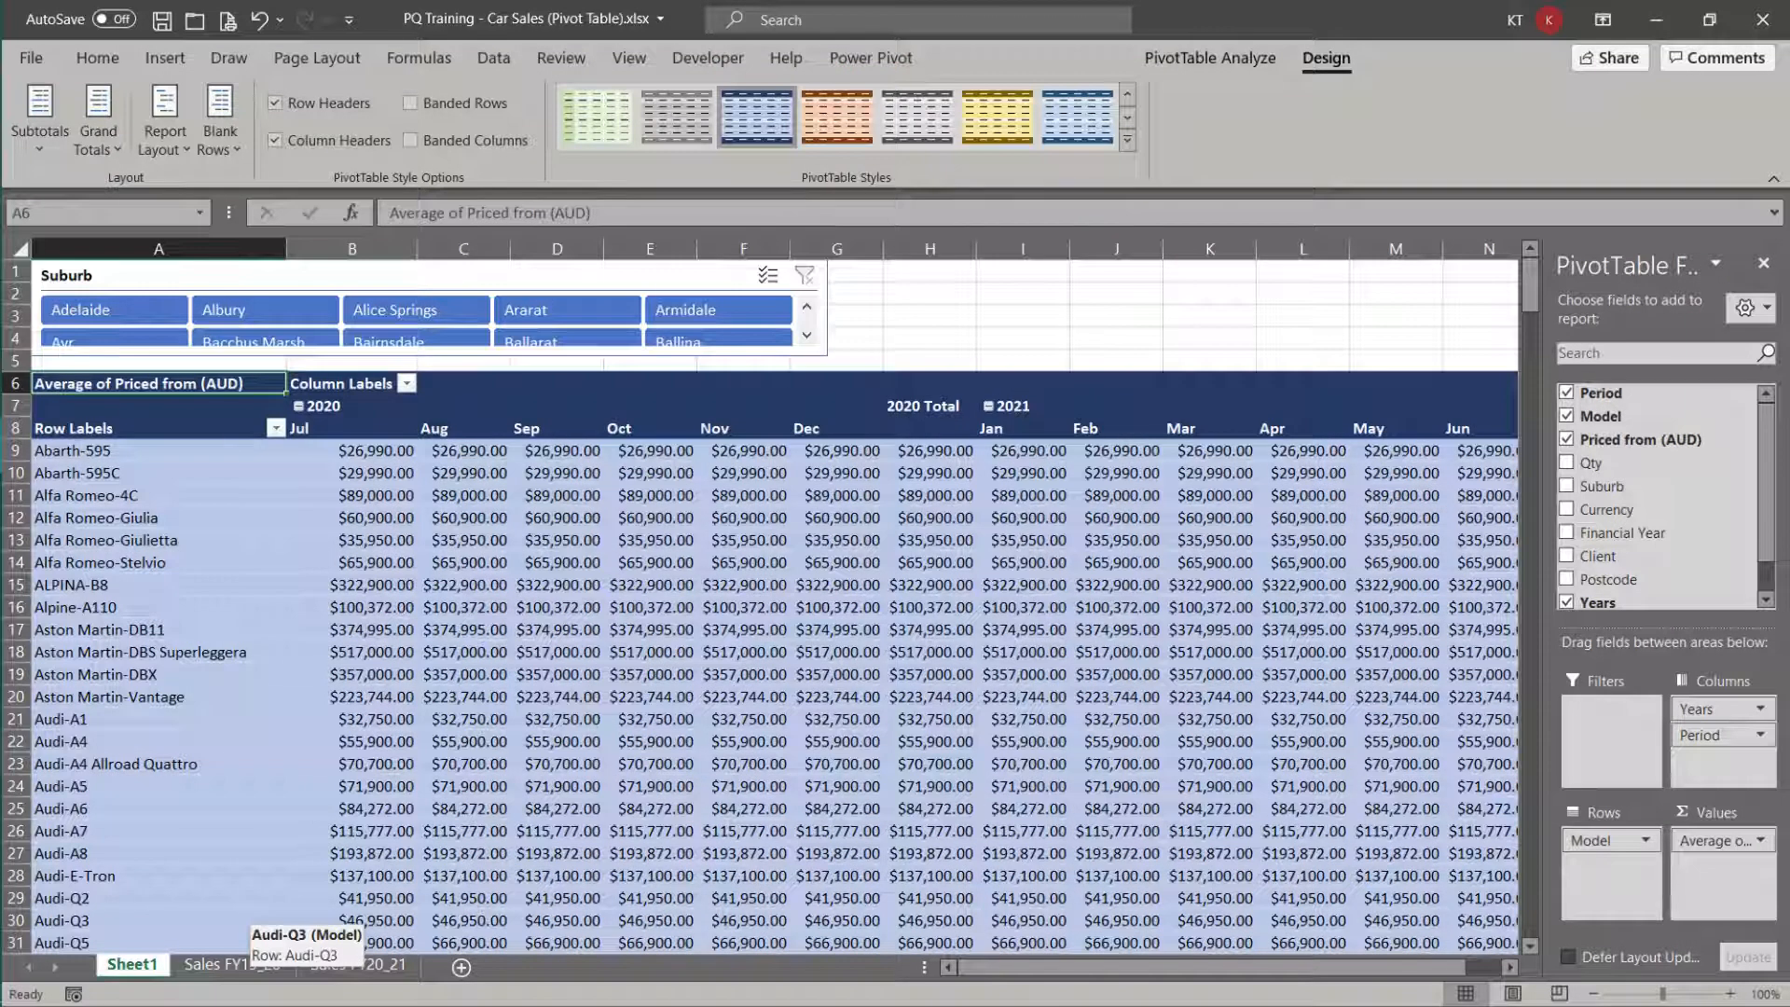
Step: Turn off the gridlines on Sheet1
{"action": "key", "text": "alt+w"}
{"action": "key", "text": "v"}
{"action": "key", "text": "g"}
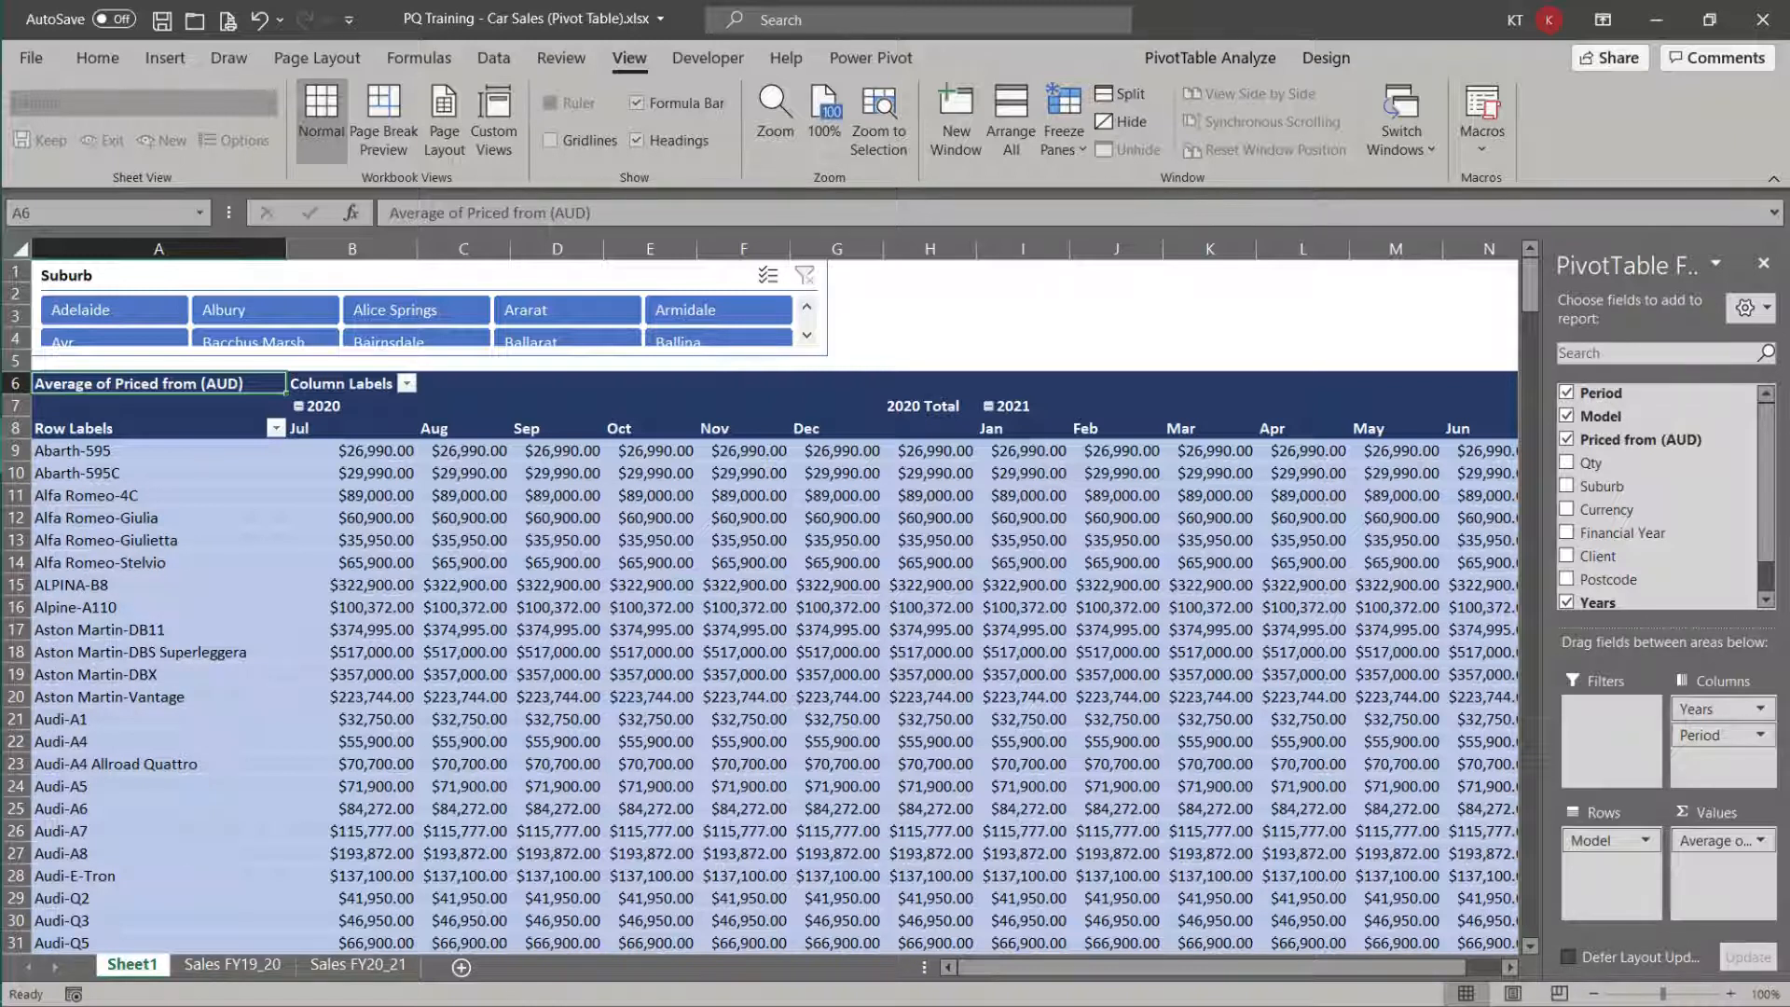
Step: Filter the PivotTable to Adelaide with the Suburb slicer and summarize the Priced from (AUD) values by Sum
{"action": "left_click", "coordinate": [113, 310]}
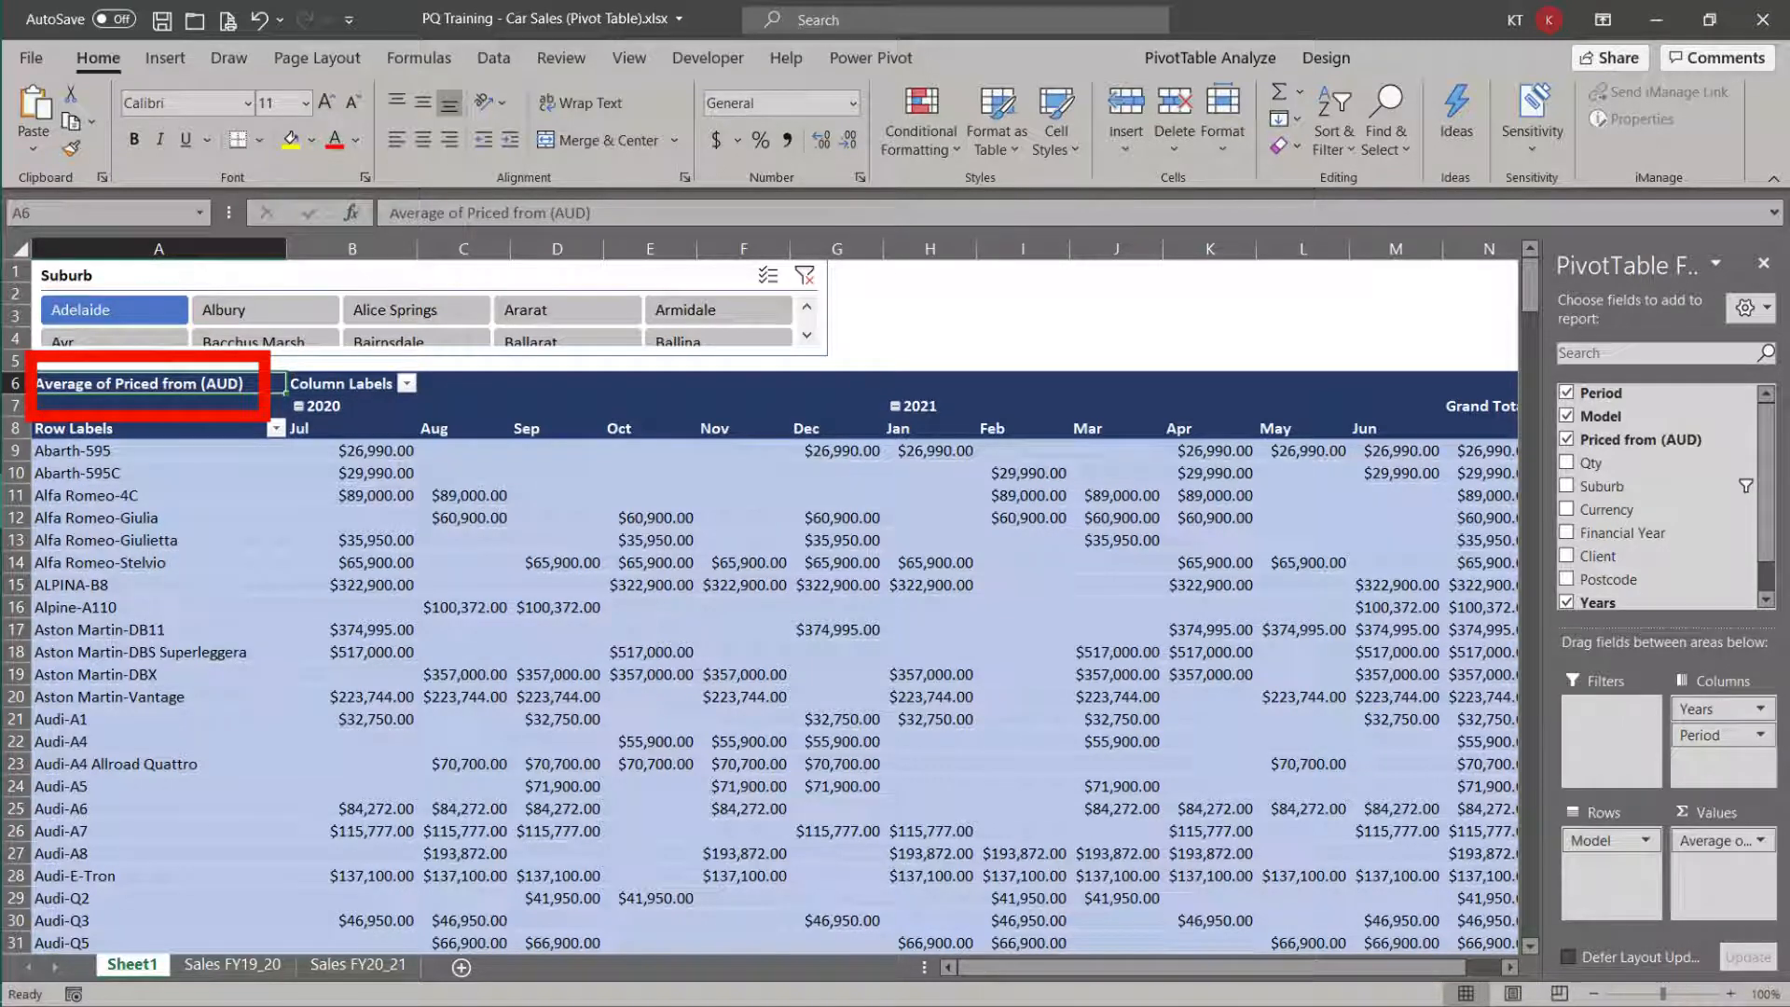
{"action": "right_click", "coordinate": [270, 382]}
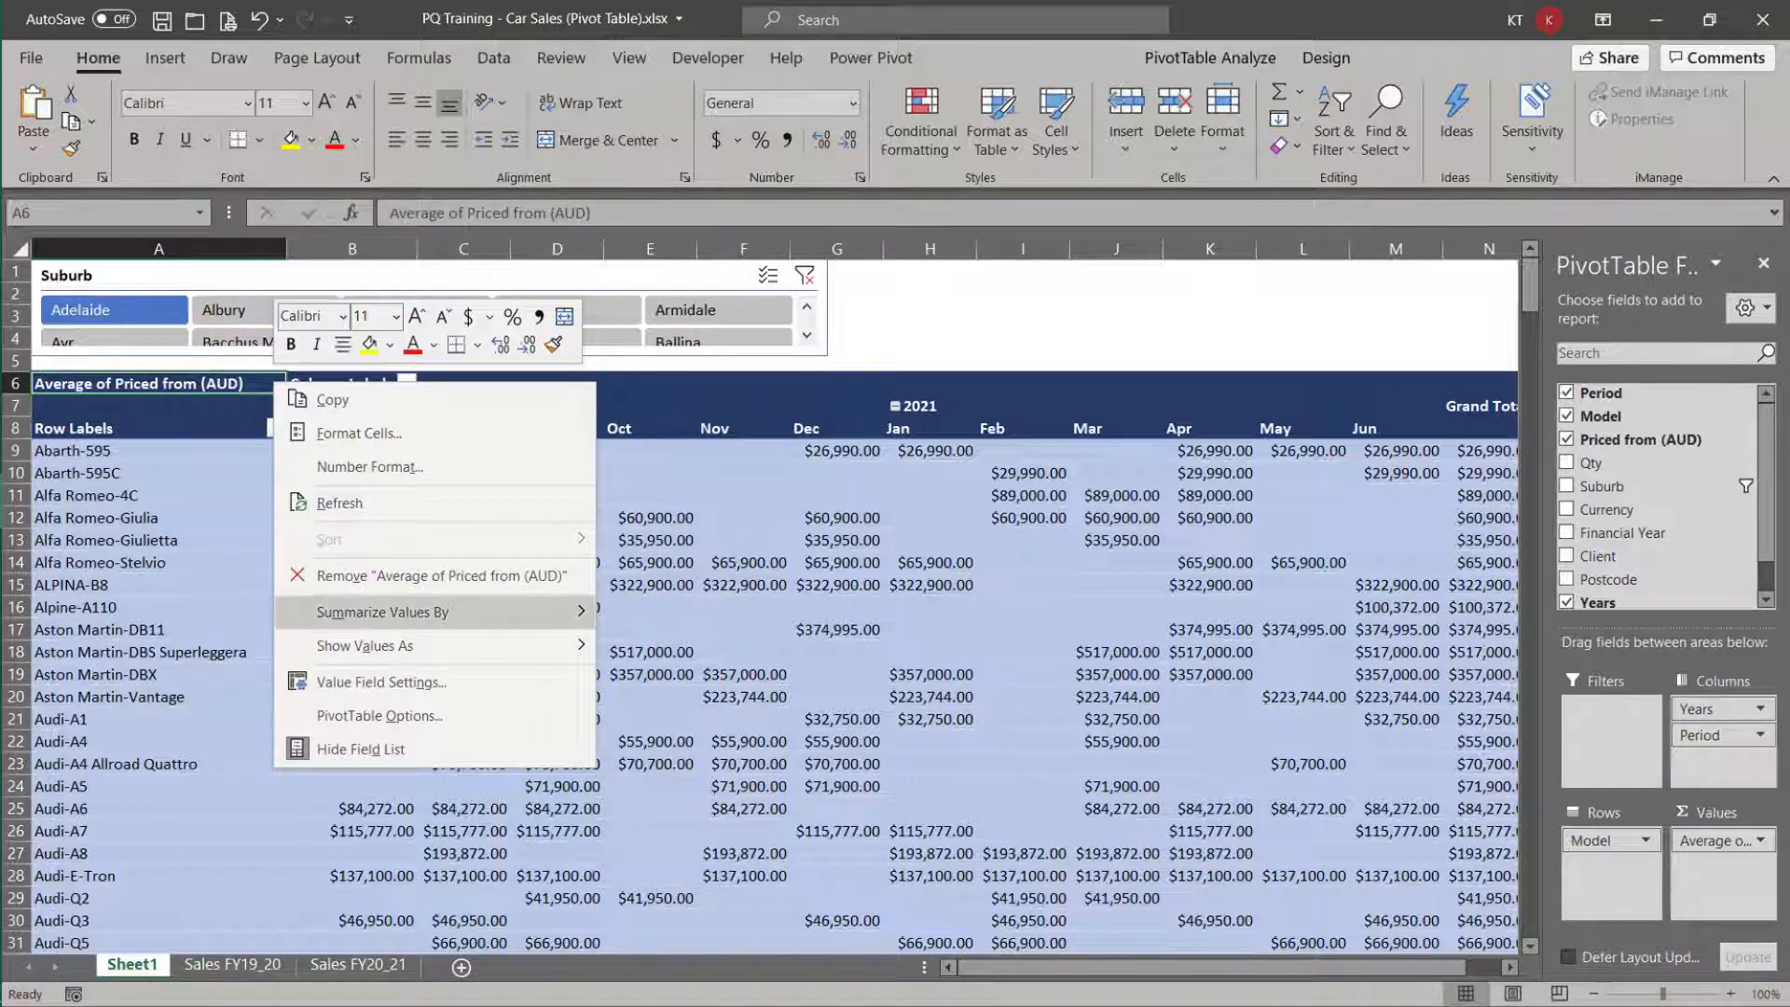
{"action": "mouse_move", "coordinate": [448, 612]}
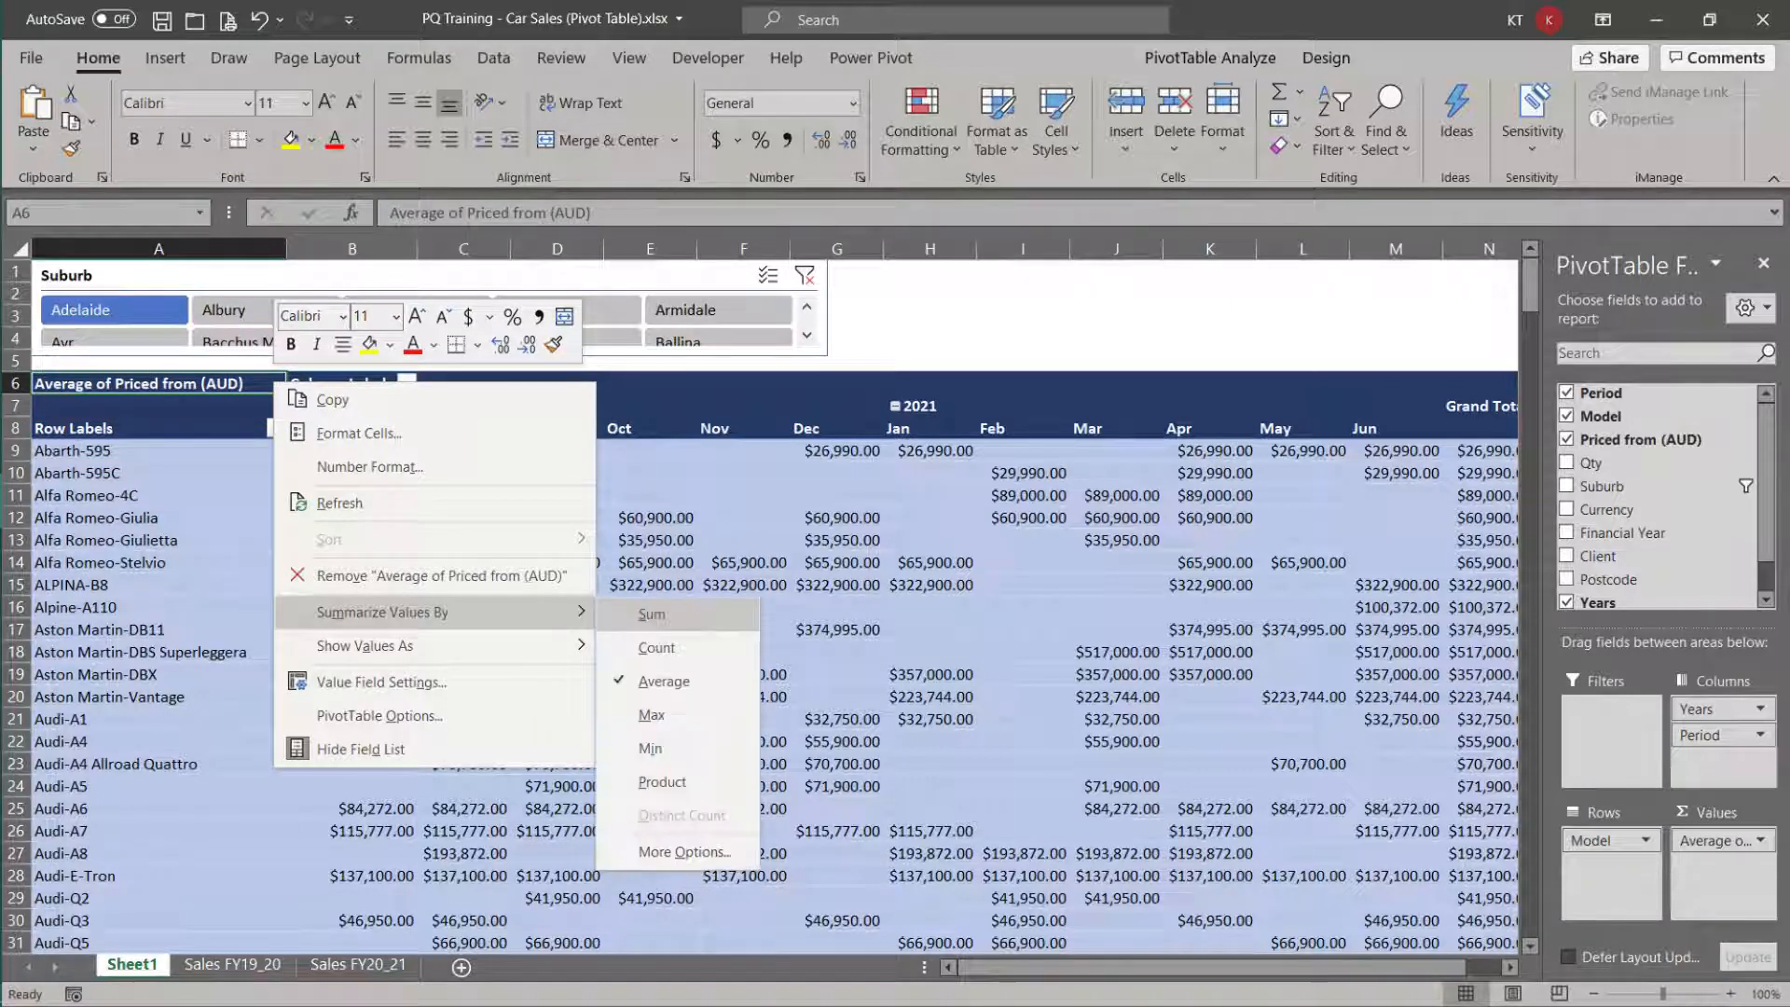
{"action": "left_click", "coordinate": [653, 616]}
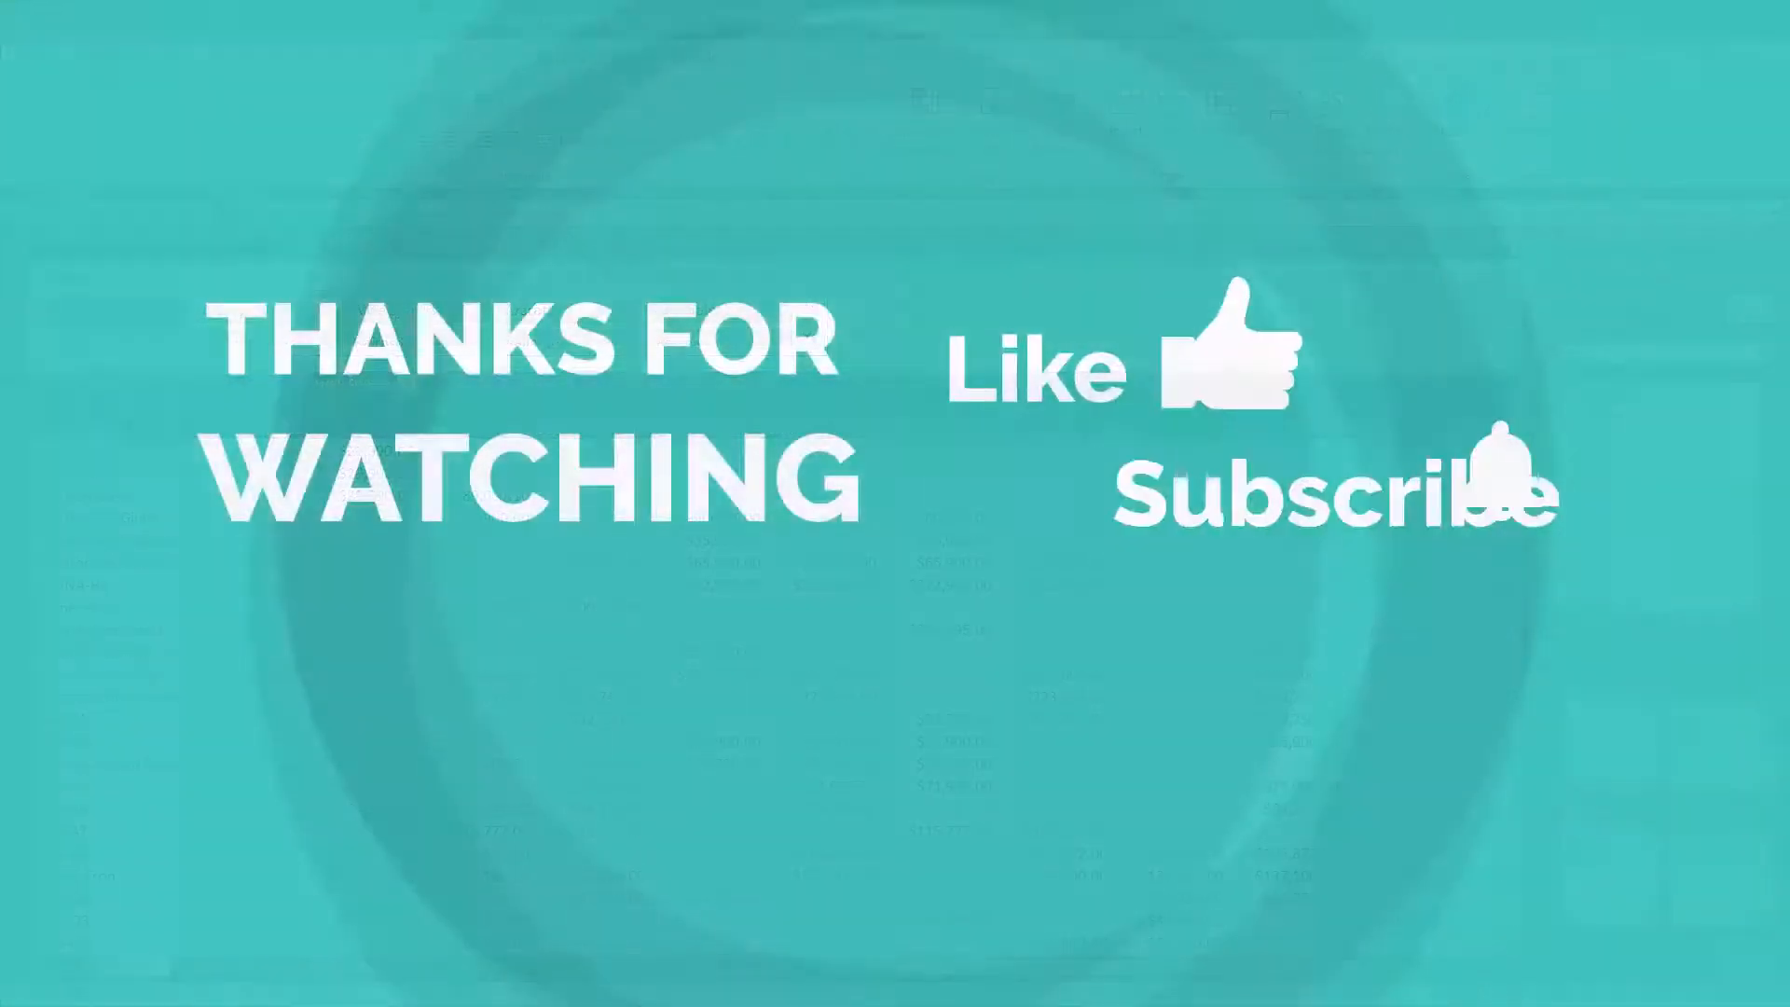